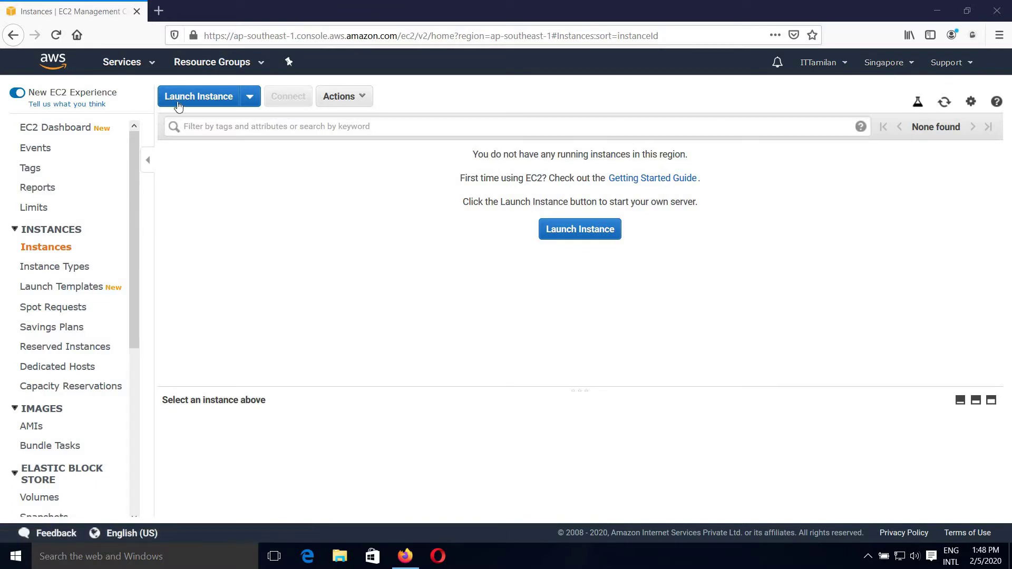
- Find Directory Service among the AWS services, open it and start setting up a new directory
left_click(126, 64)
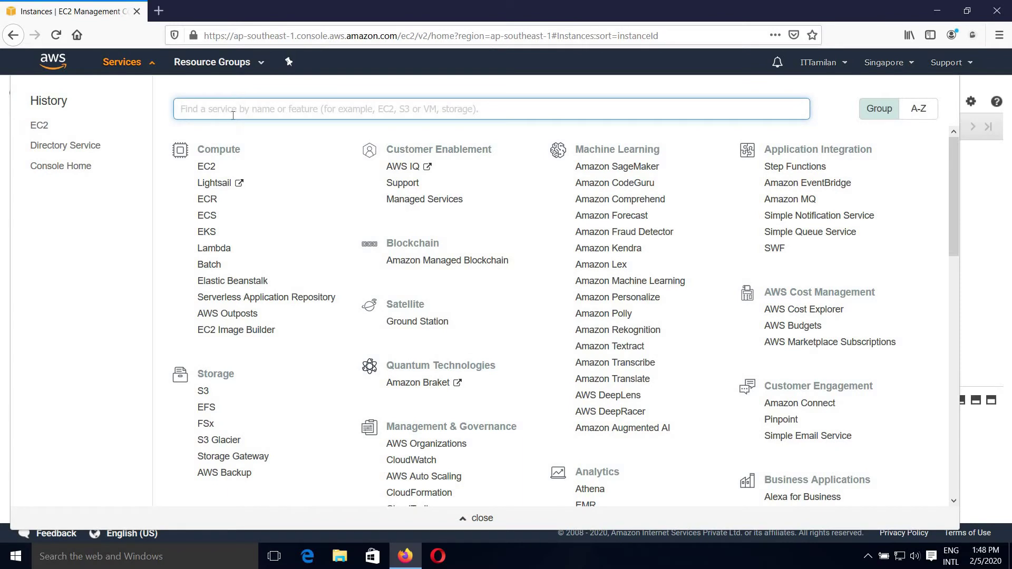
type("dire")
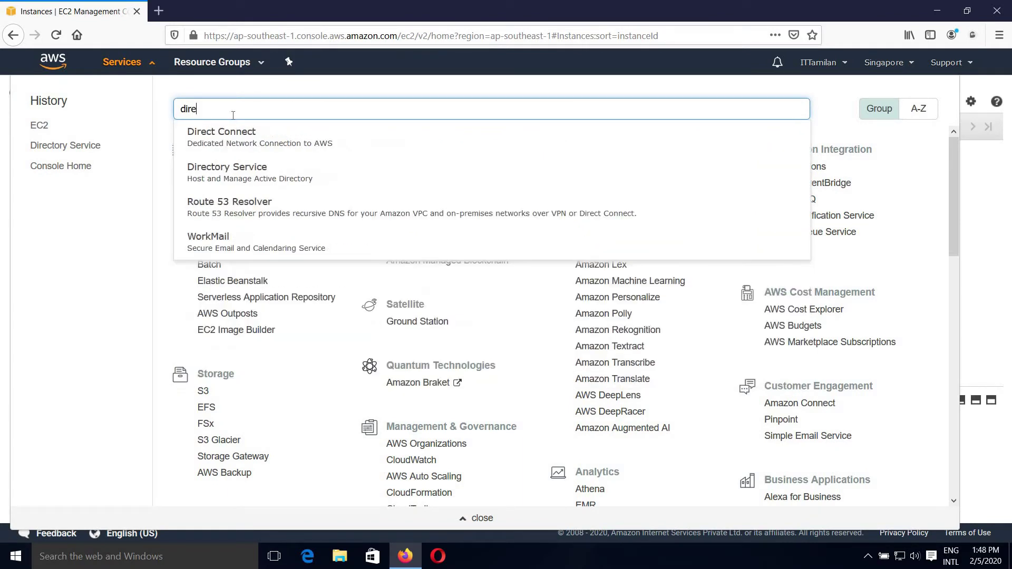
left_click(268, 171)
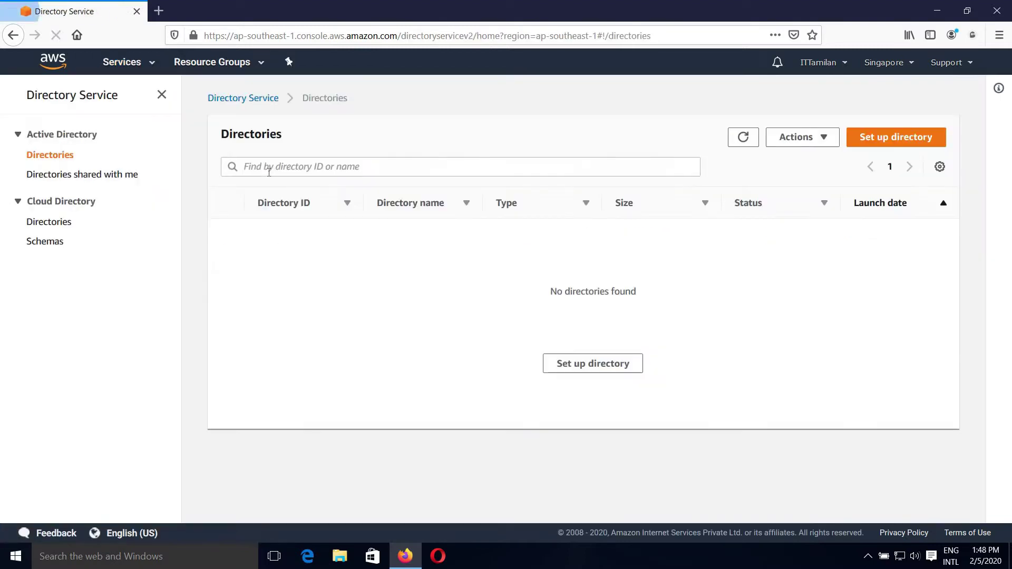
left_click(589, 370)
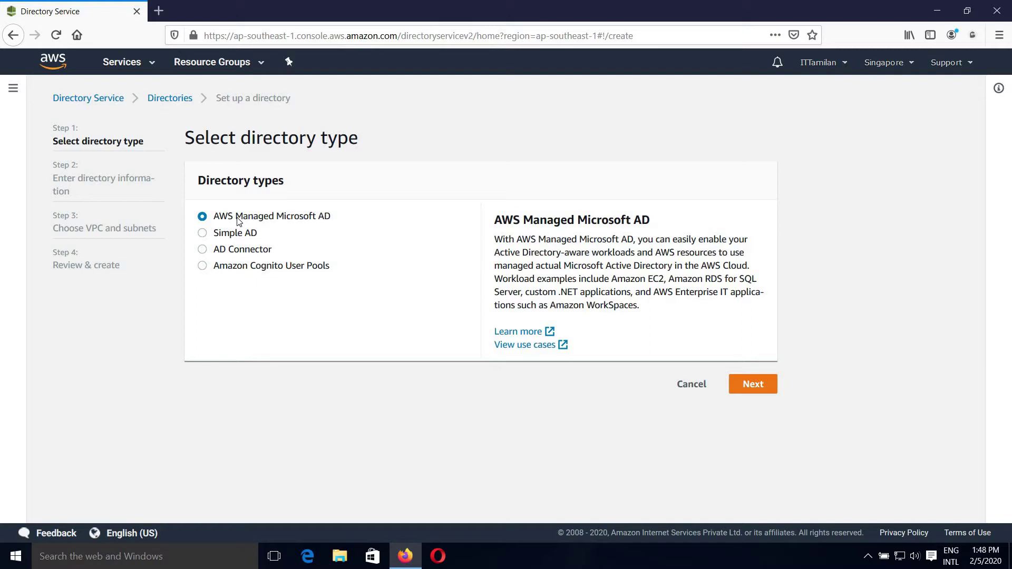
- Examine the descriptions of the AWS Managed Microsoft AD, Simple AD, AD Connector and Amazon Cognito User Pools directory types
left_click_drag(330, 217, 221, 217)
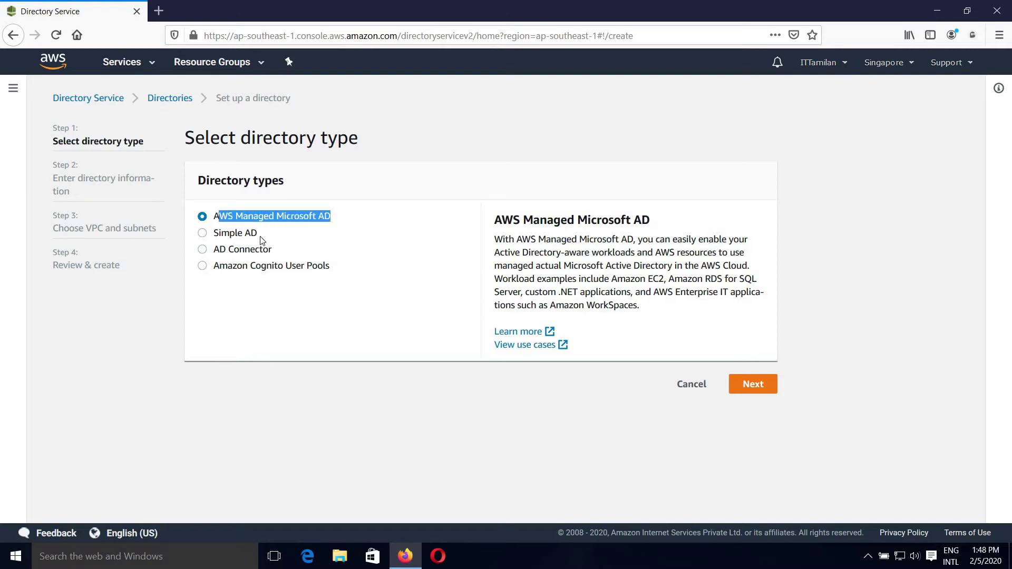
left_click(241, 237)
left_click(241, 238)
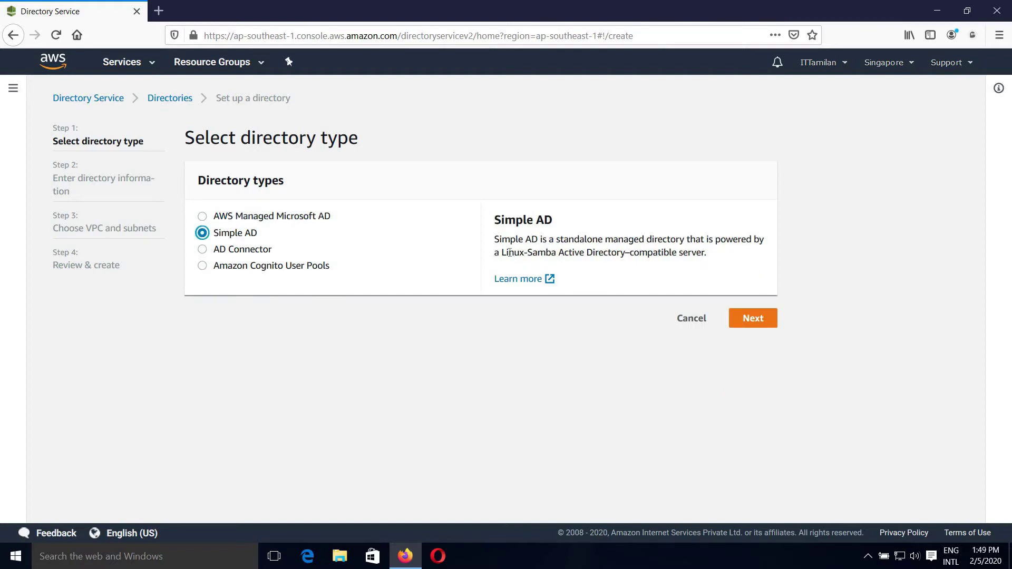
left_click_drag(506, 253, 549, 254)
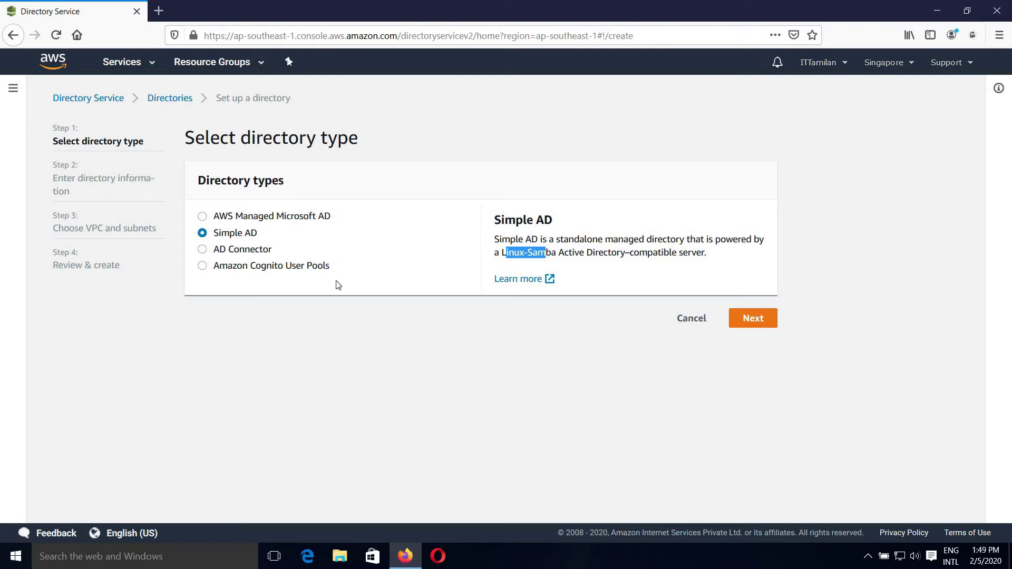
left_click(261, 255)
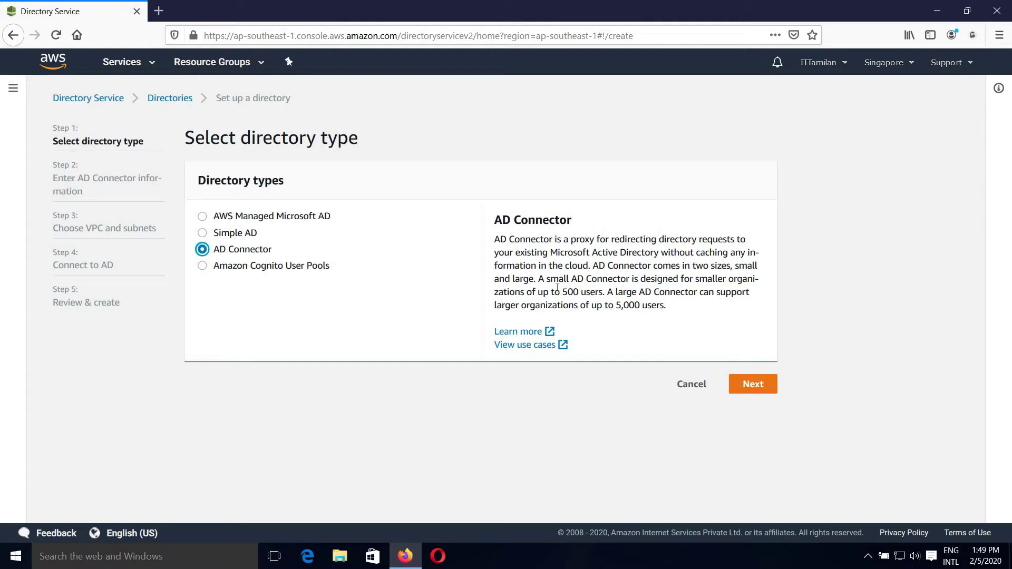
left_click_drag(563, 294, 697, 316)
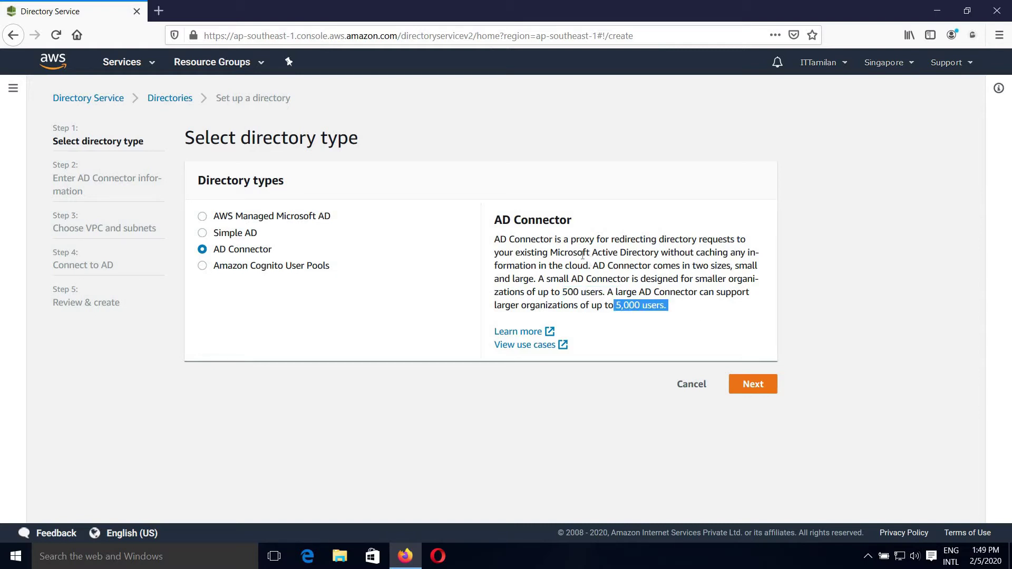
left_click_drag(550, 252, 718, 278)
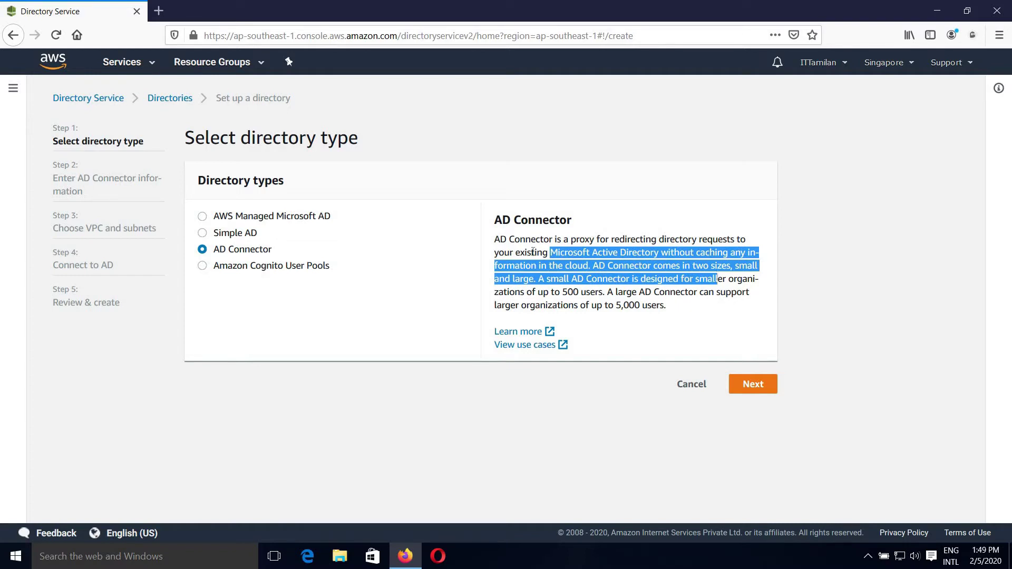
left_click(295, 269)
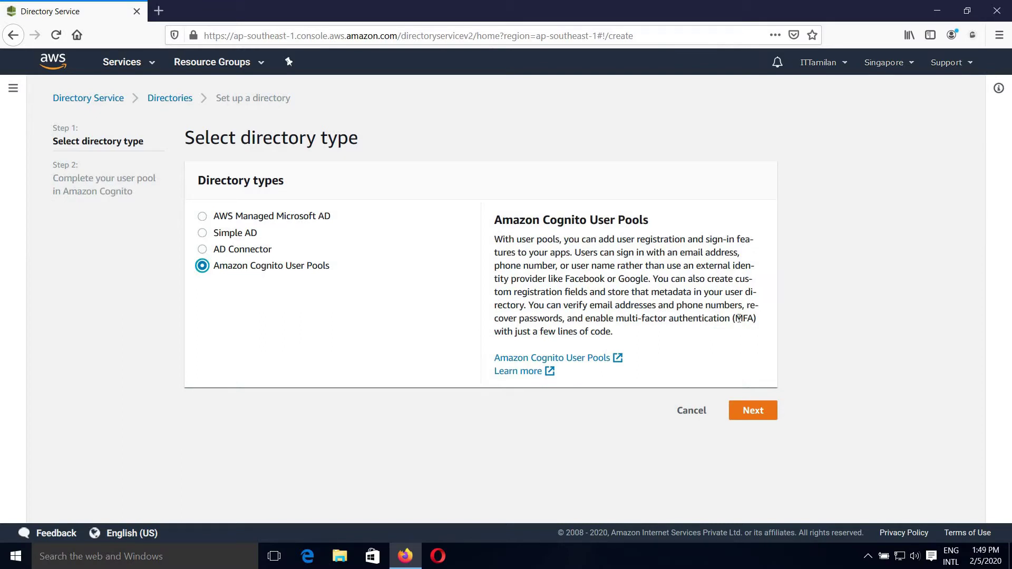
left_click_drag(734, 318, 757, 320)
left_click_drag(570, 279, 636, 279)
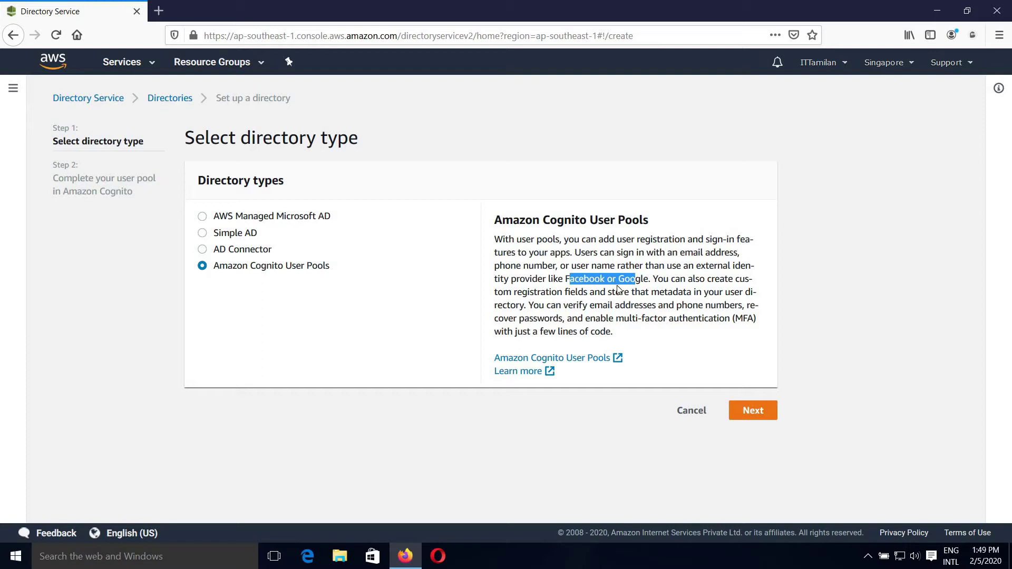
- Choose AWS Managed Microsoft AD as the directory type and continue to the directory information
left_click(287, 222)
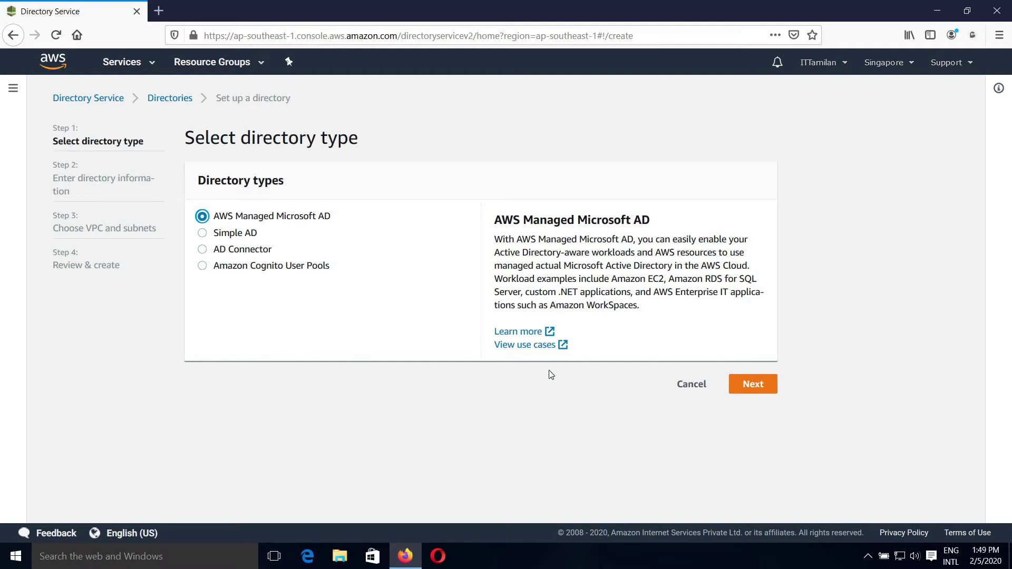
left_click(743, 386)
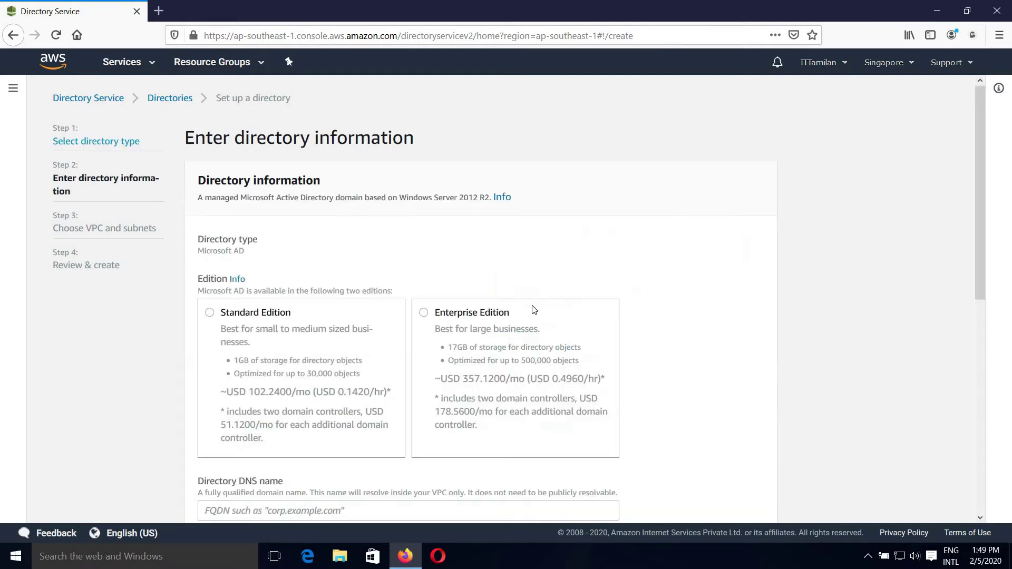
- Compare the size and pricing of the two Microsoft AD editions and select Standard Edition
scroll(595, 251, "down", 2)
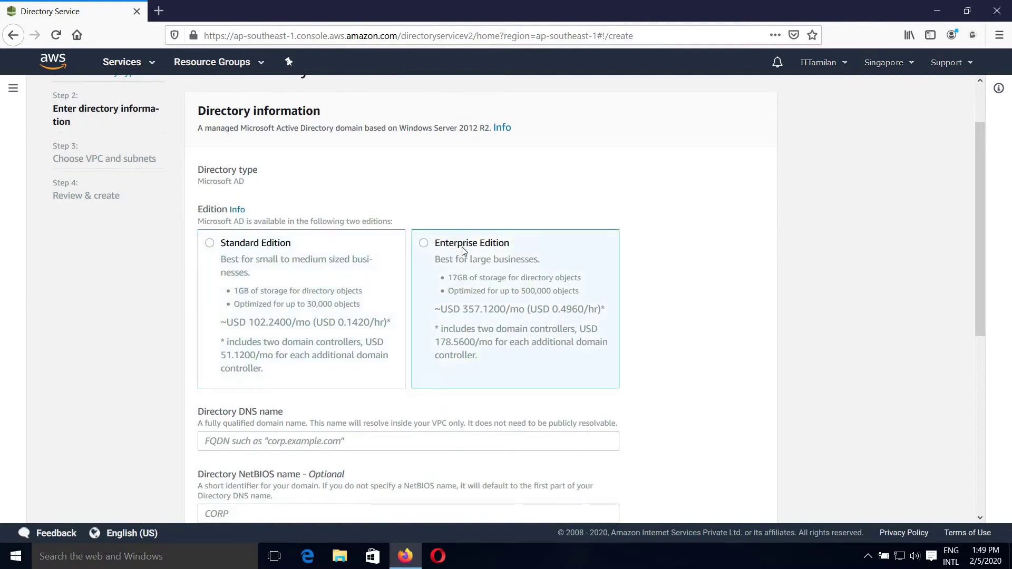
left_click_drag(469, 260, 540, 267)
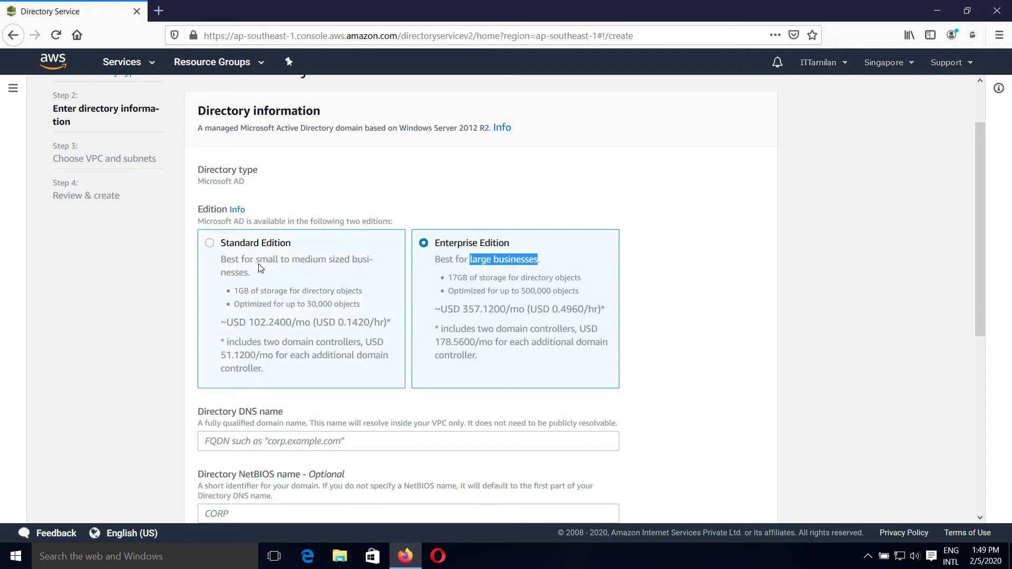
left_click_drag(256, 259, 323, 264)
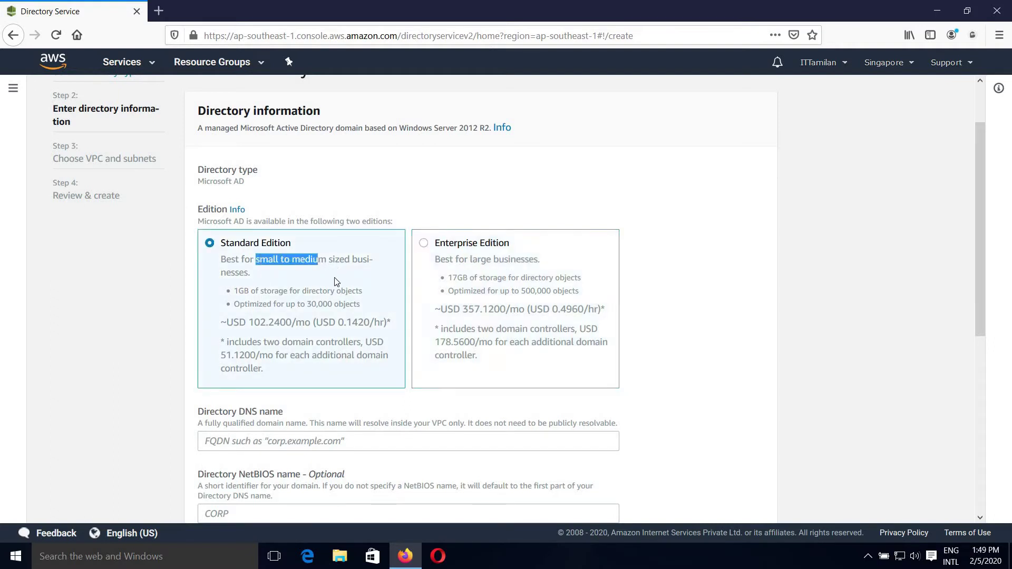
left_click_drag(250, 322, 309, 325)
left_click_drag(445, 328, 506, 330)
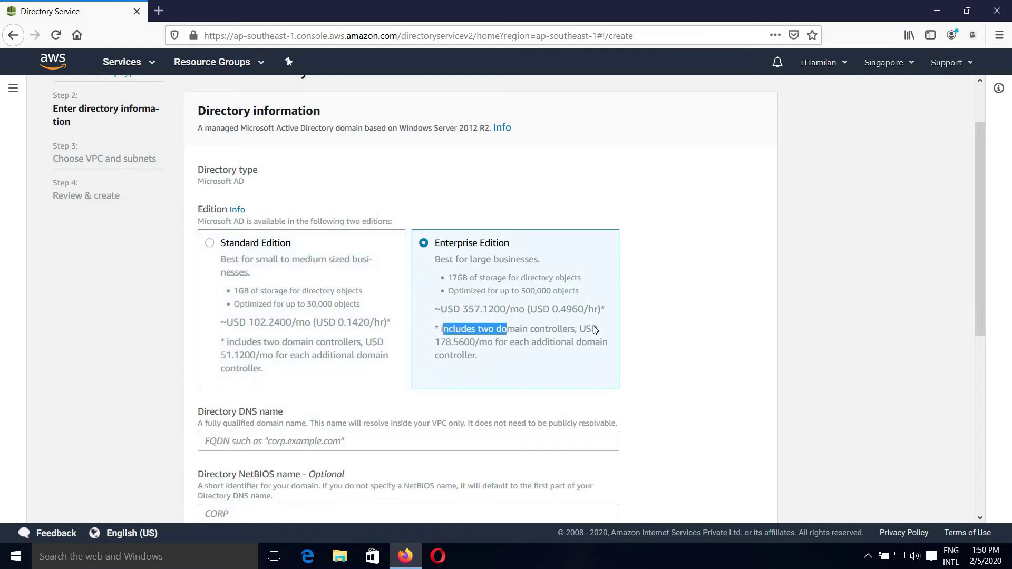
left_click(228, 251)
- Set the directory DNS name to ittamilan.com and the NetBIOS name to ITTAMILAN
scroll(247, 253, "down", 4)
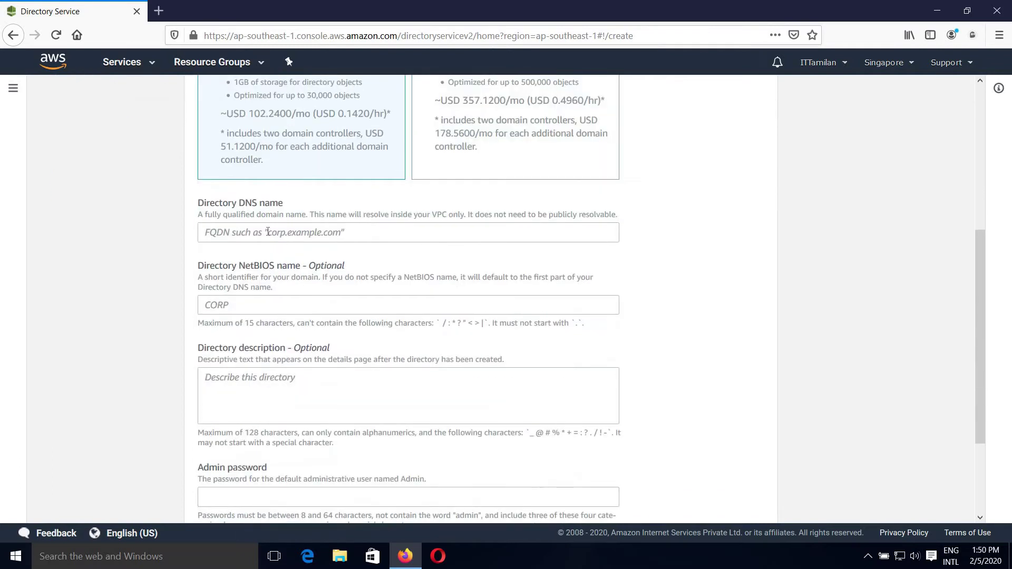
left_click(267, 231)
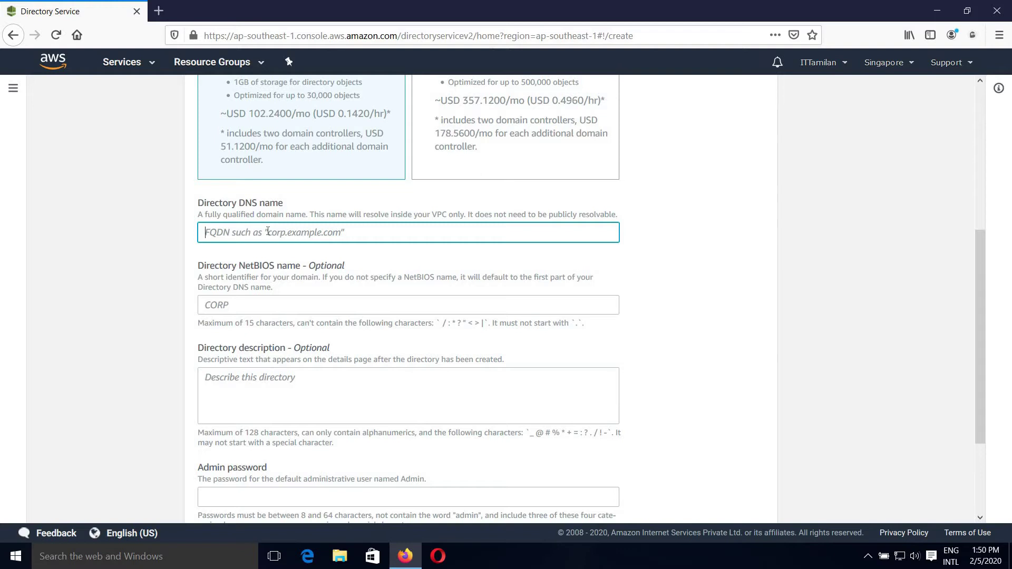
type("i")
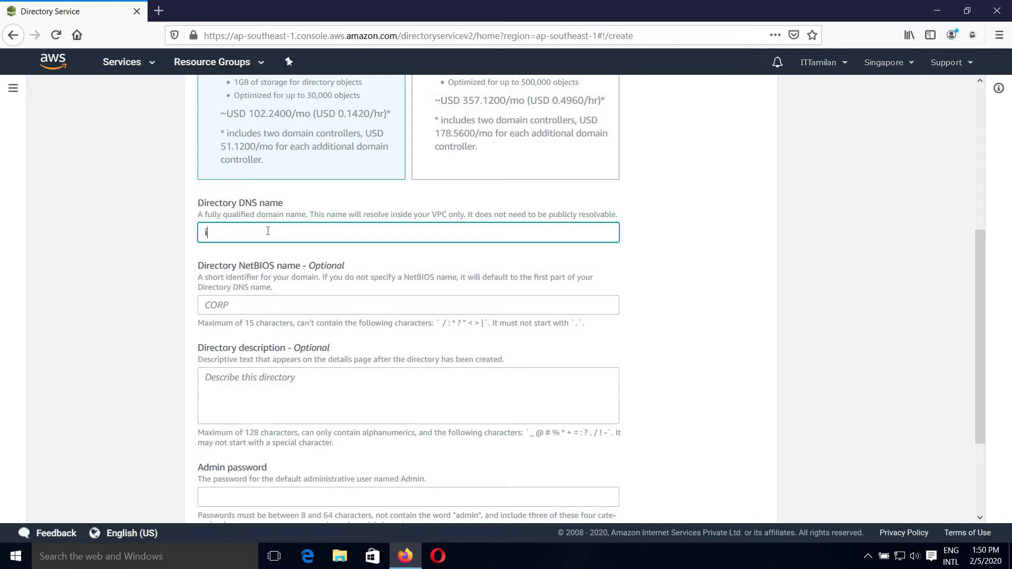
type("ttamilan.com")
left_click(316, 308)
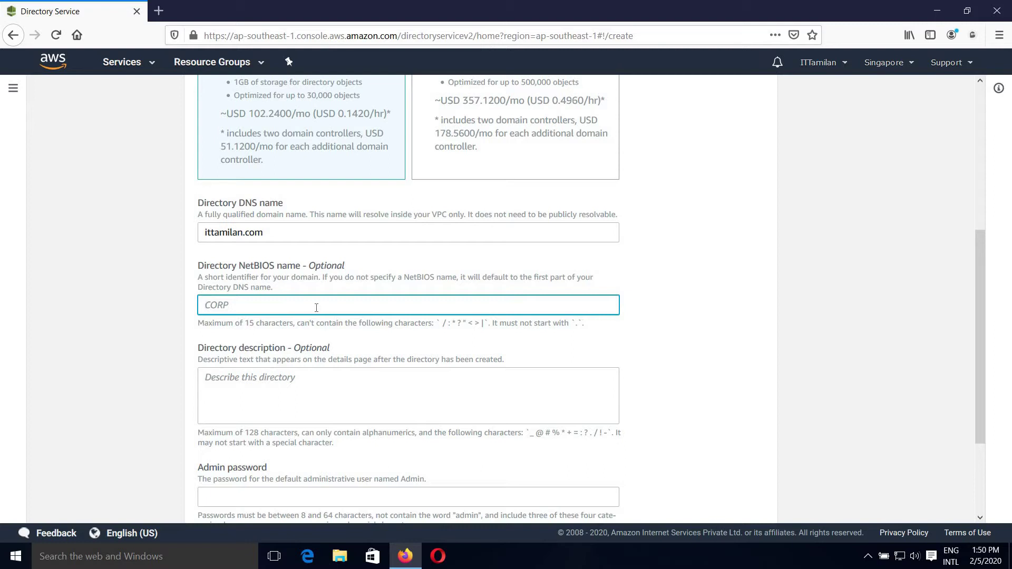
type("ITTAMILAN")
- Enter and confirm the admin password, leaving the optional description empty, and continue to the VPC and subnet settings
scroll(399, 388, "down", 3)
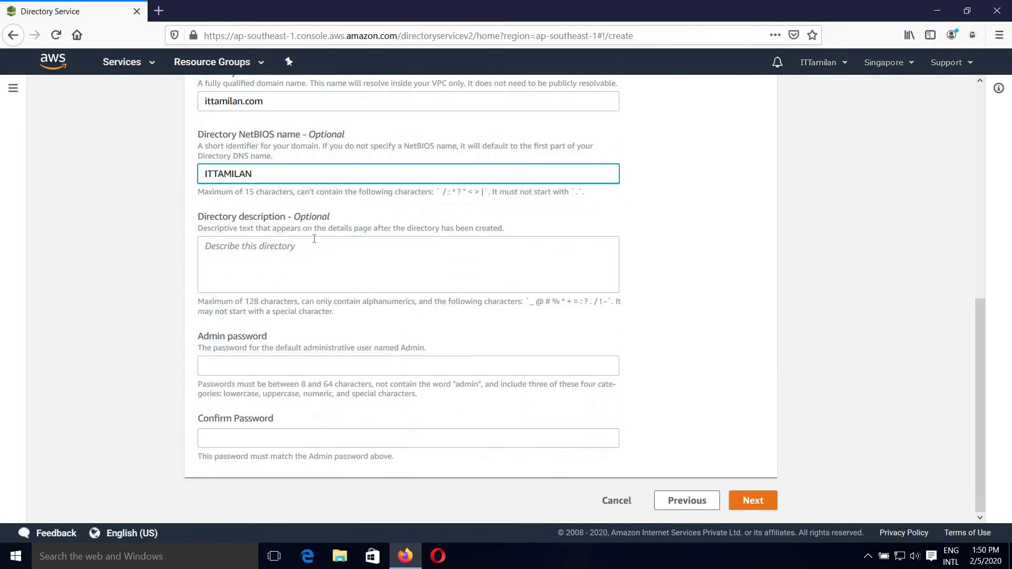
left_click_drag(286, 216, 336, 226)
left_click(250, 372)
type("********")
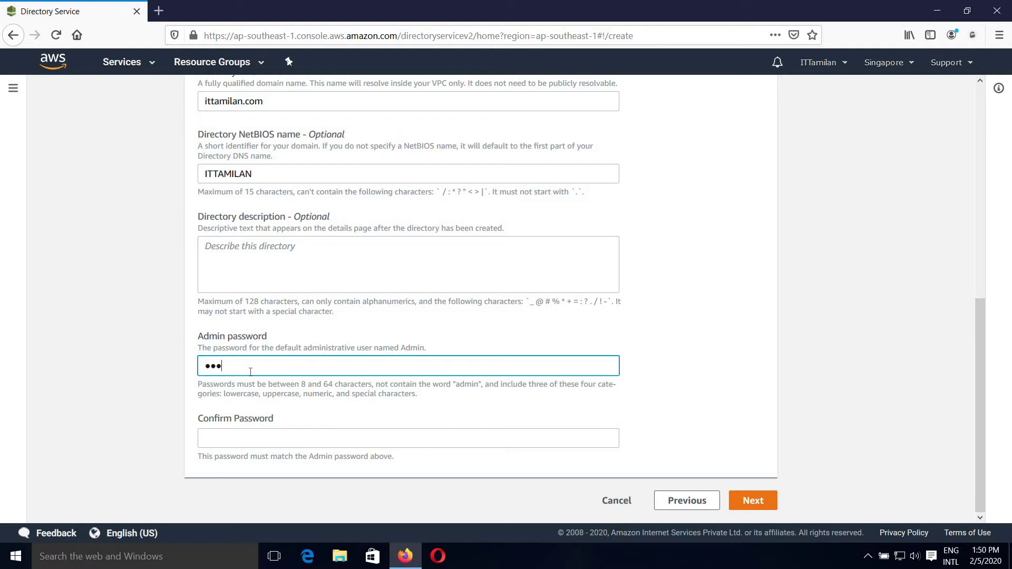
key("Tab")
type("********")
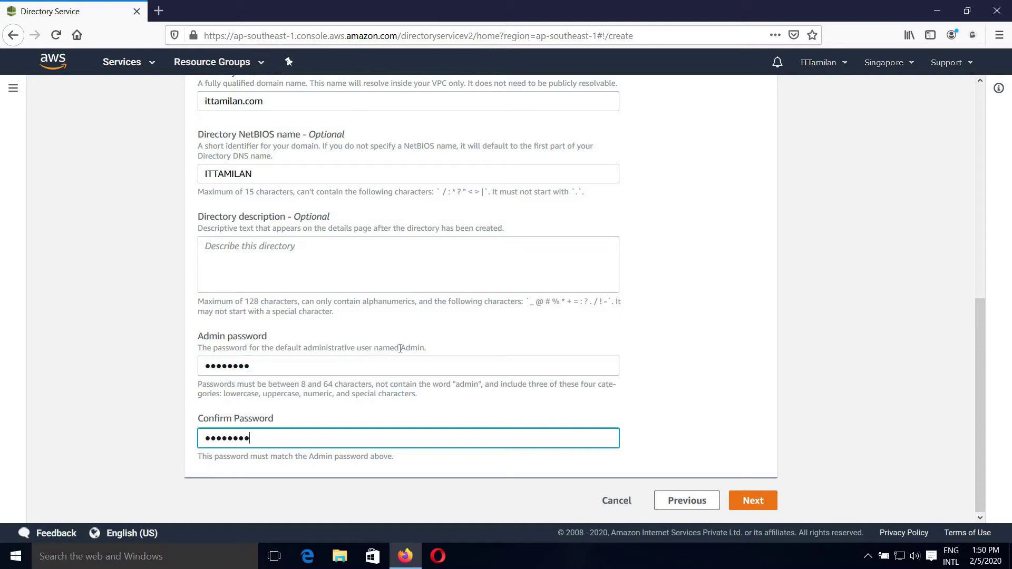
left_click_drag(399, 348, 425, 346)
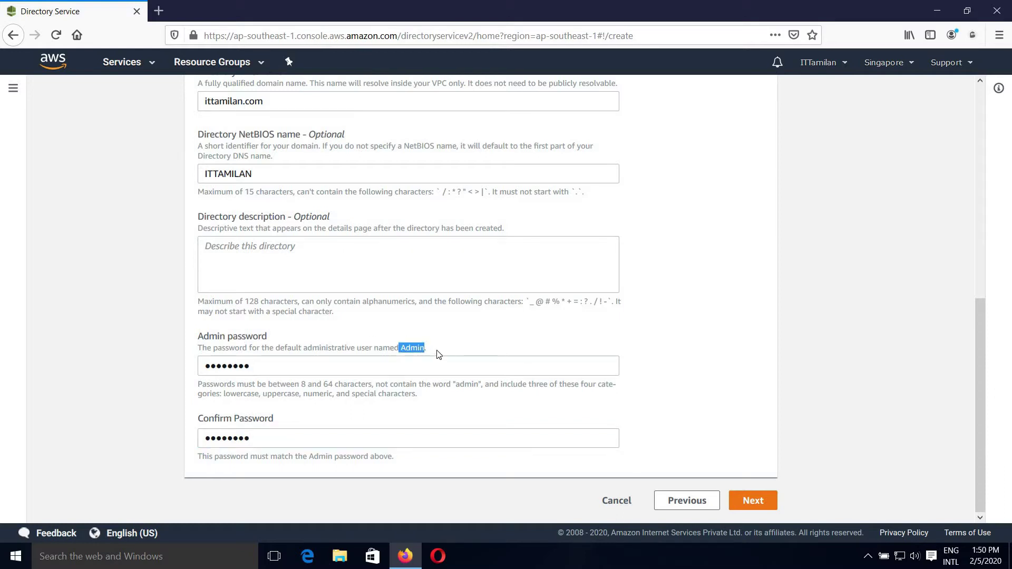
left_click(751, 500)
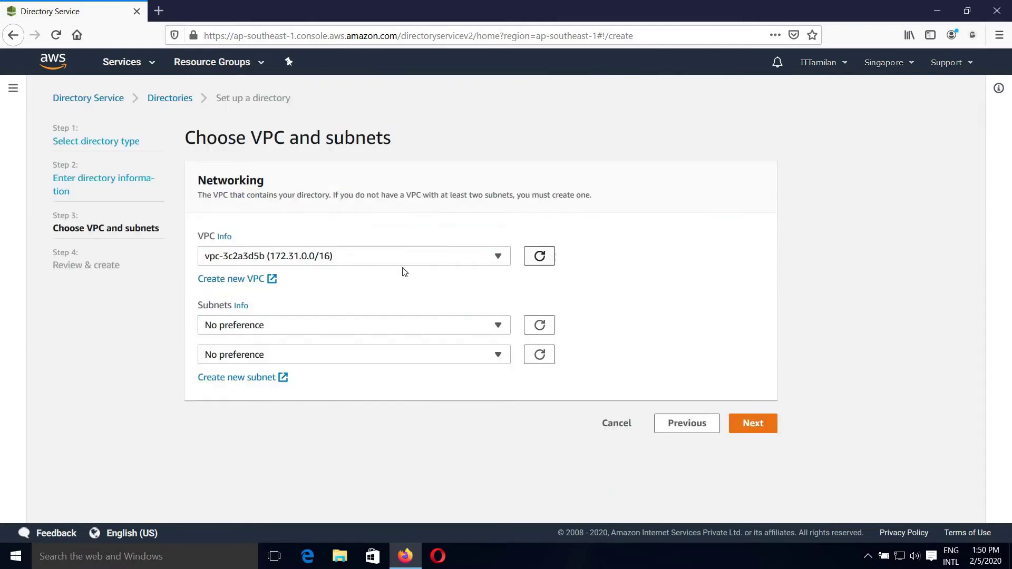
- Keep the 172.31.0.0/16 VPC and No preference for both subnets, and continue to the review
left_click(357, 262)
left_click(295, 260)
left_click(375, 333)
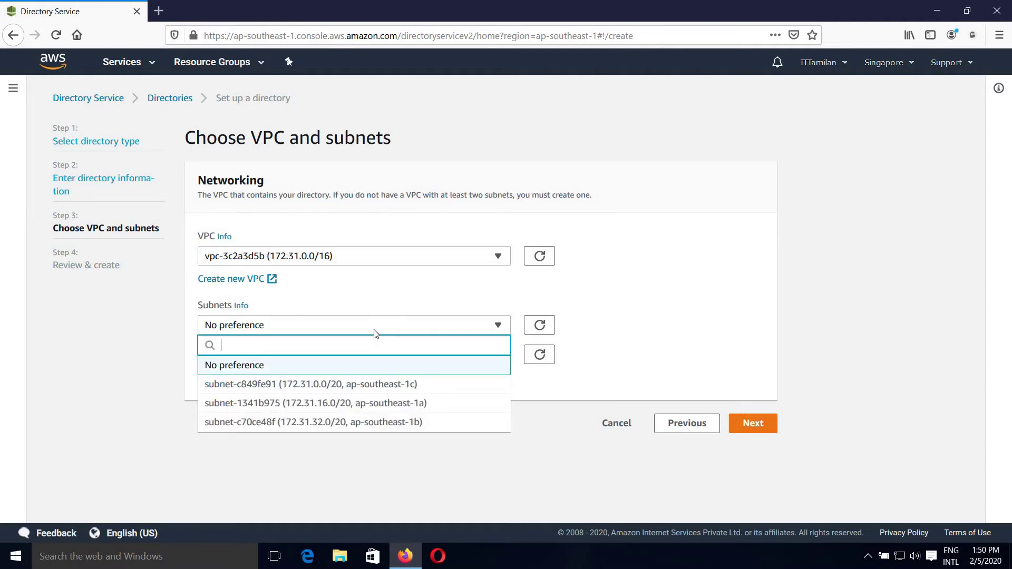
left_click(375, 333)
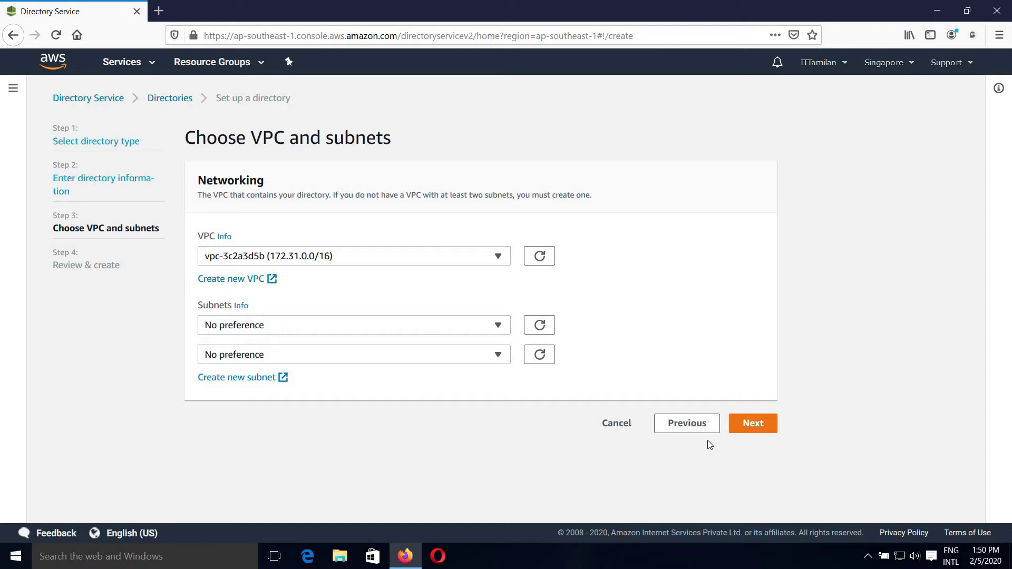
left_click(759, 426)
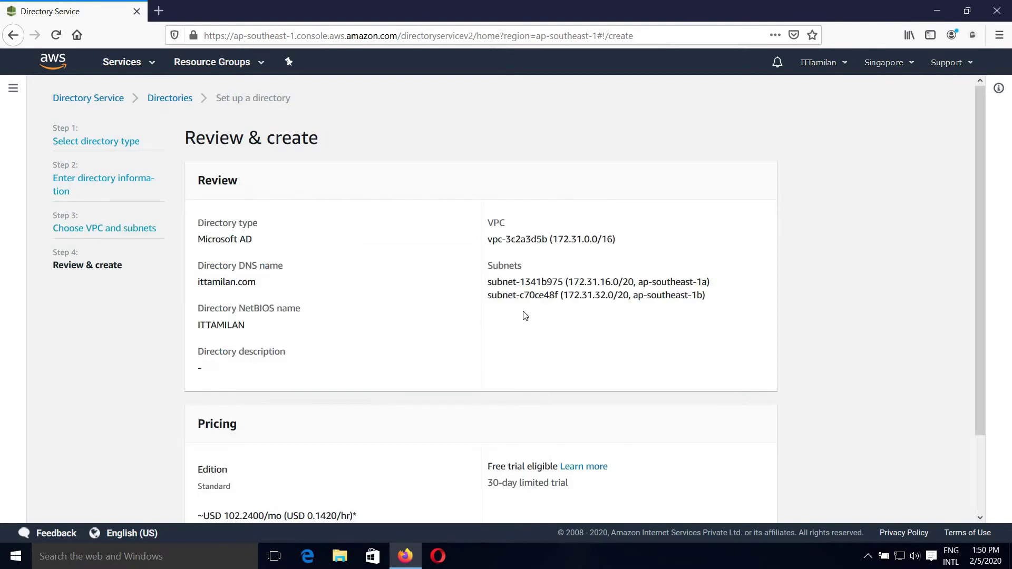
- Review the directory's edition, pricing and free trial details, and create the directory
scroll(525, 311, "down", 2)
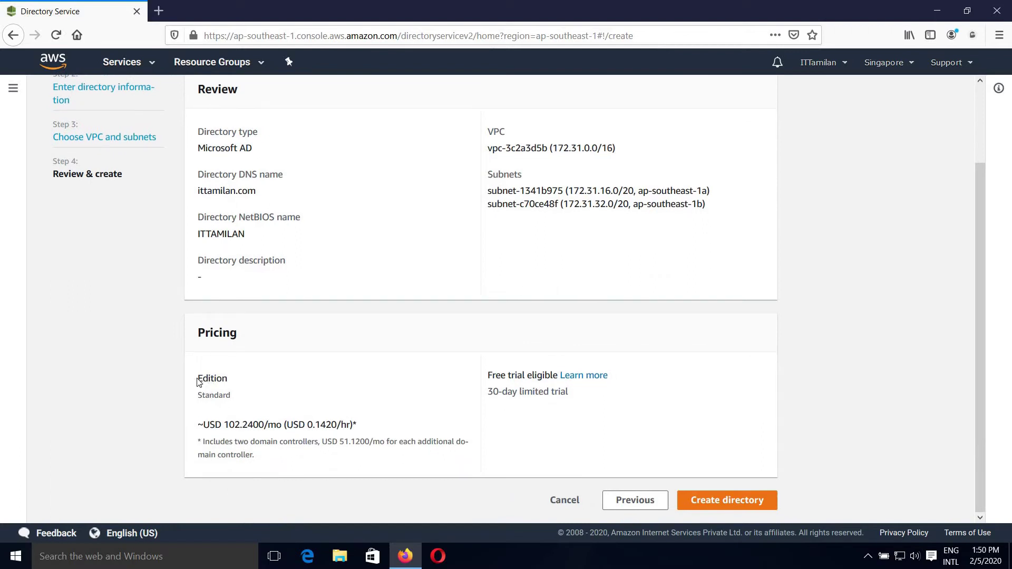
left_click_drag(199, 381, 256, 456)
left_click(267, 398)
left_click(448, 421)
left_click_drag(489, 376, 471, 393)
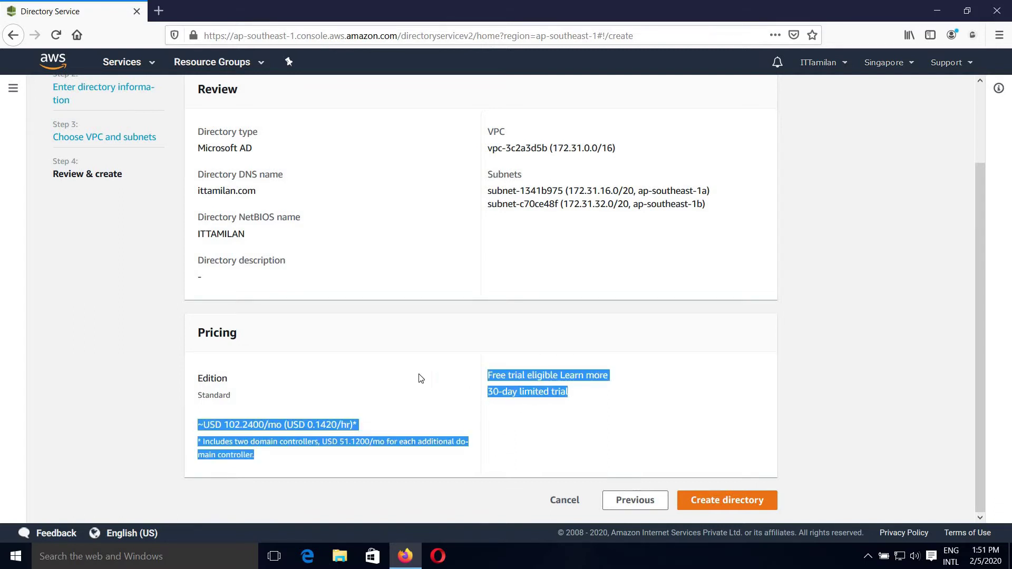
left_click(498, 411)
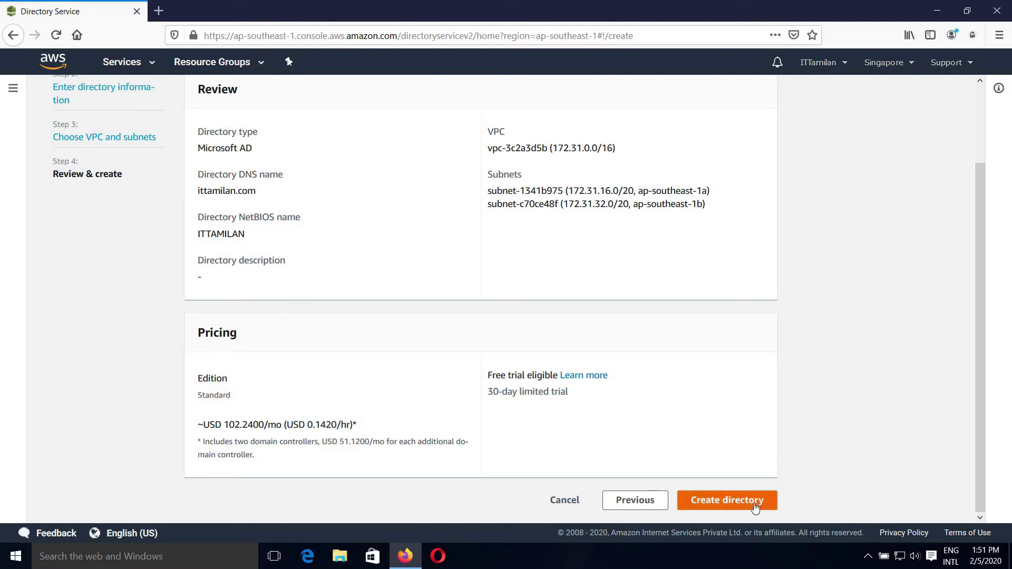
left_click(726, 501)
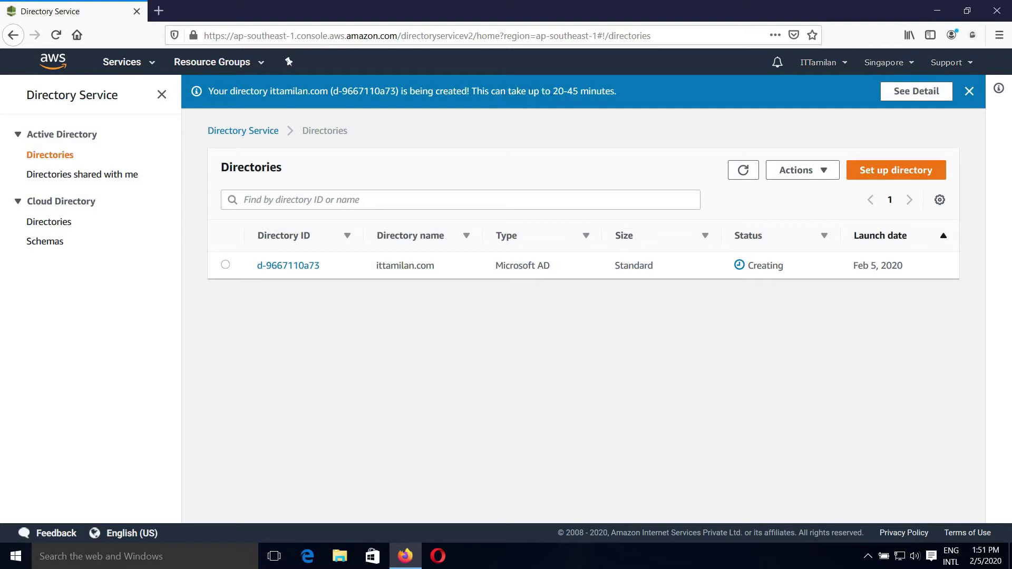
left_click_drag(554, 91, 615, 95)
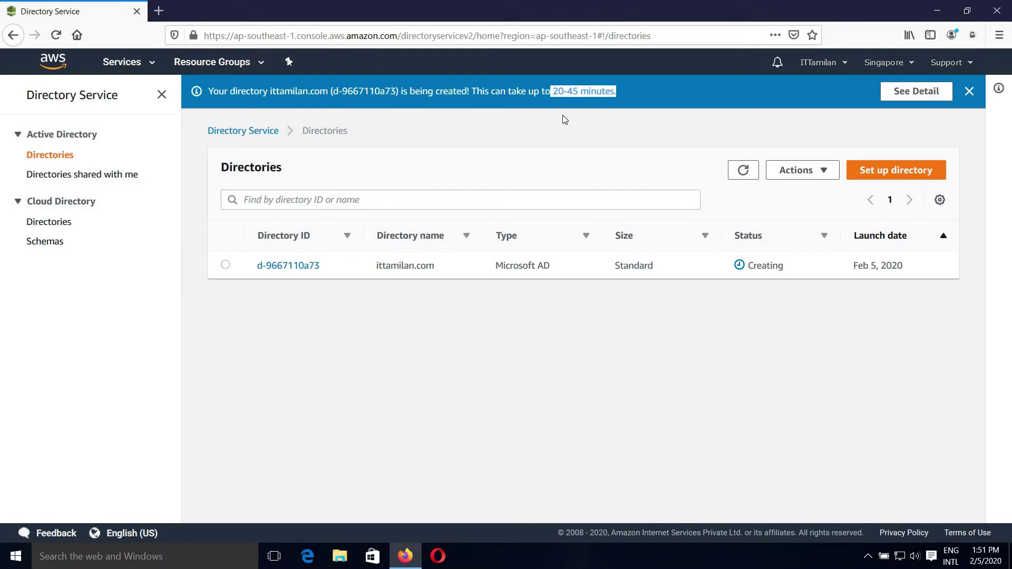
- Check the details of the new ittamilan.com directory, return to the directories list and refresh it
left_click(291, 273)
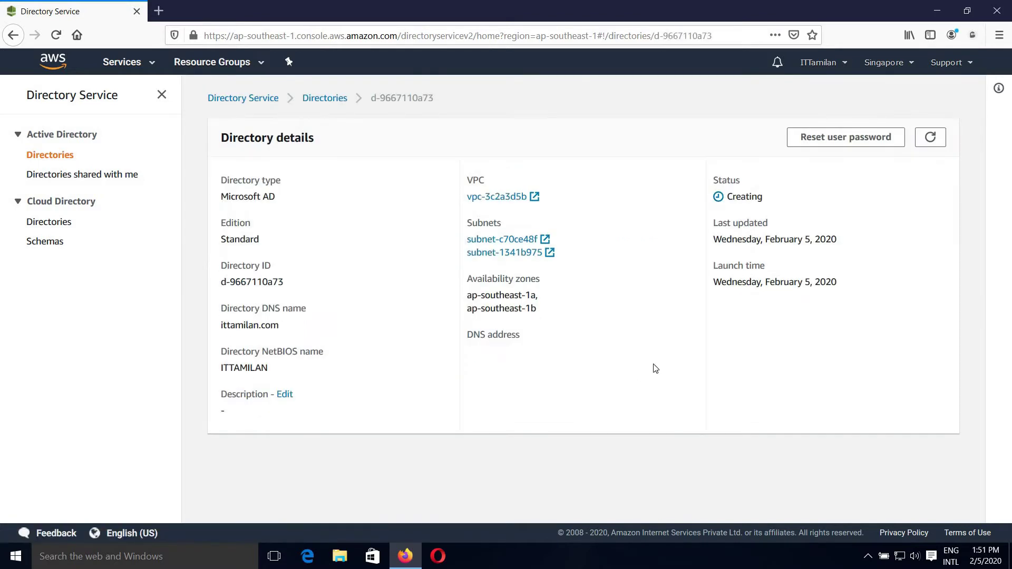
left_click(71, 156)
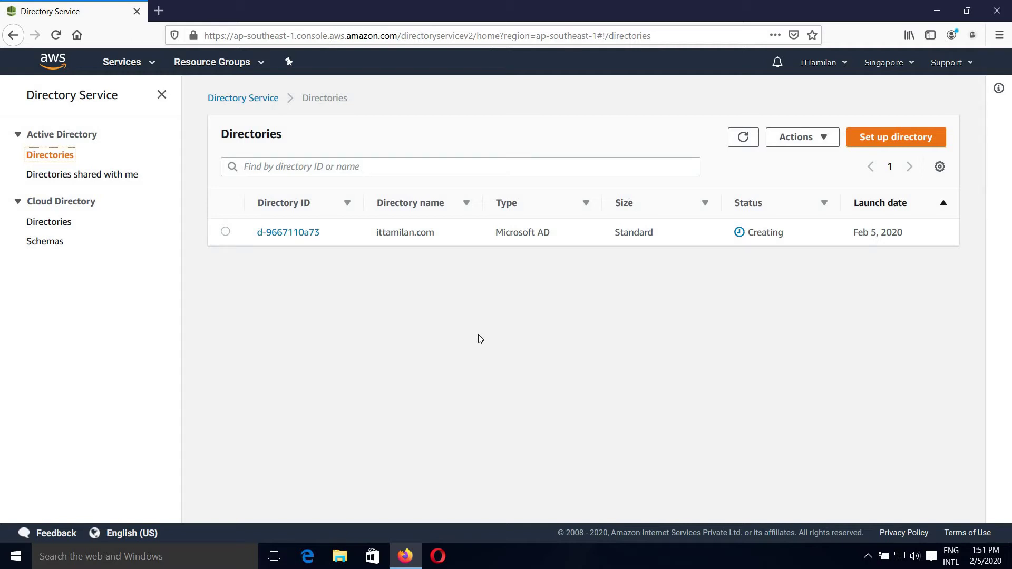
left_click(743, 137)
- Open the EC2 console in a separate browser tab and go to its Instances page
left_click(127, 68)
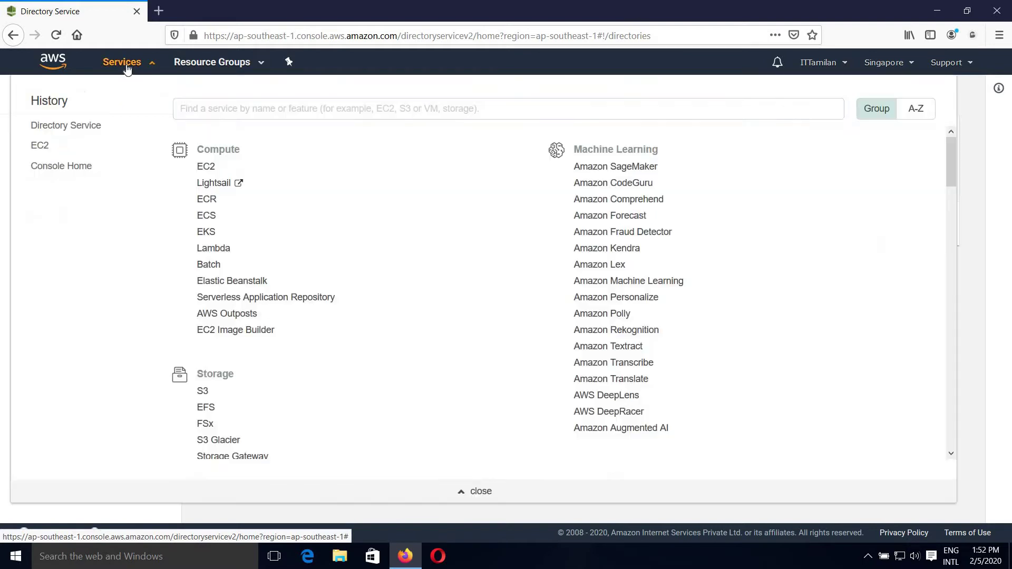
middle_click(44, 150)
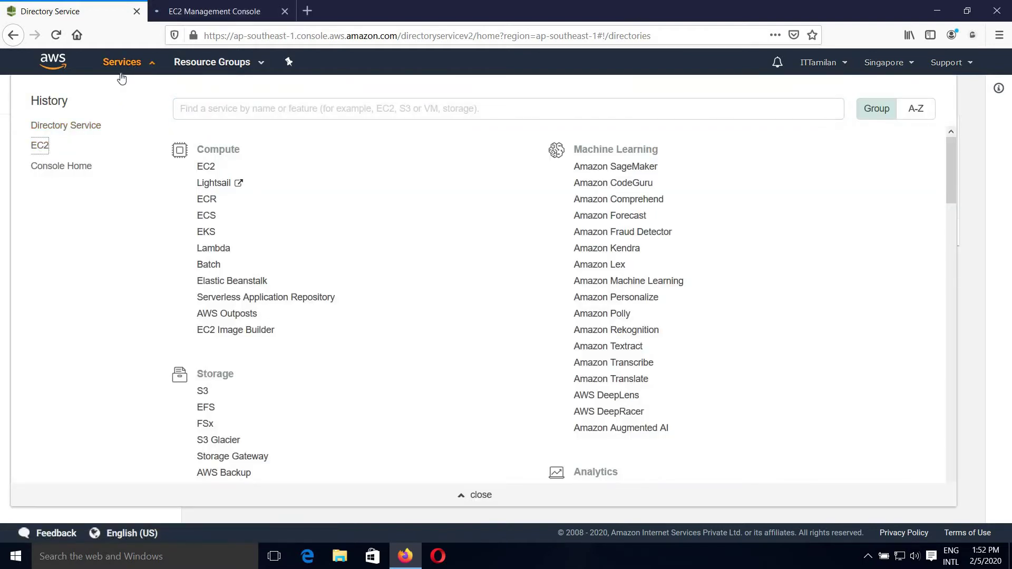
left_click(89, 128)
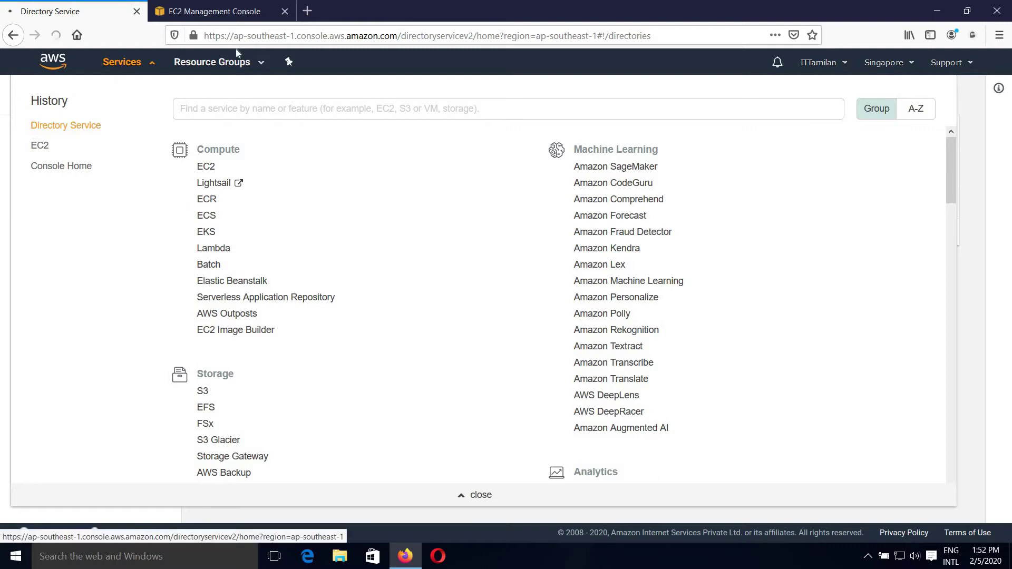
left_click(225, 16)
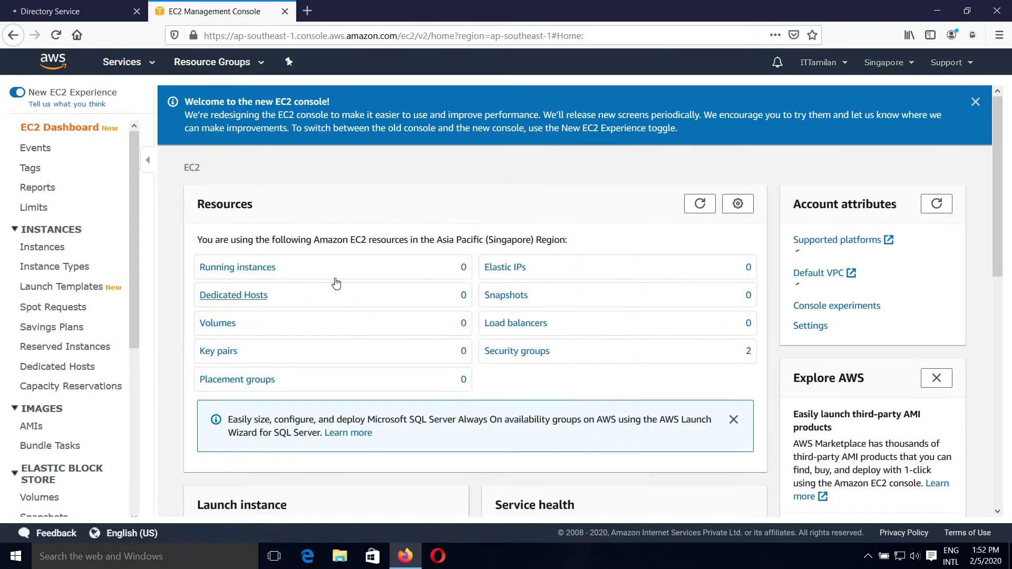
scroll(282, 259, "down", 2)
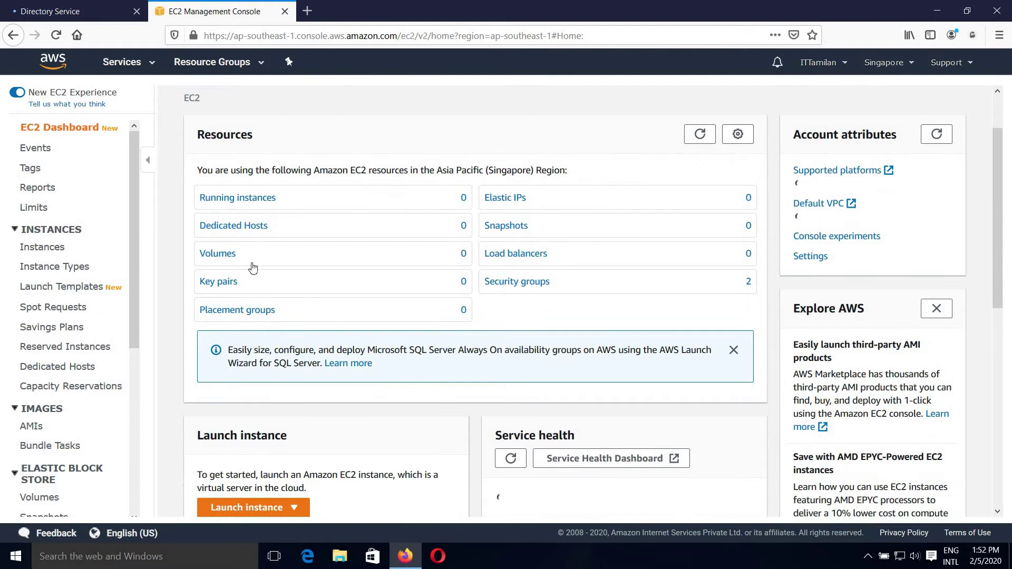
left_click(95, 14)
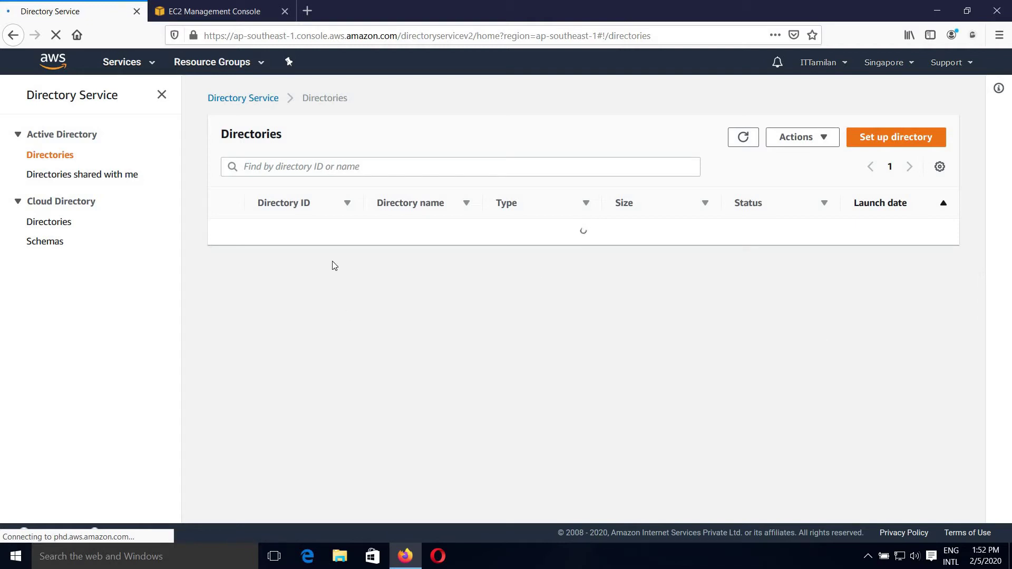
left_click(210, 13)
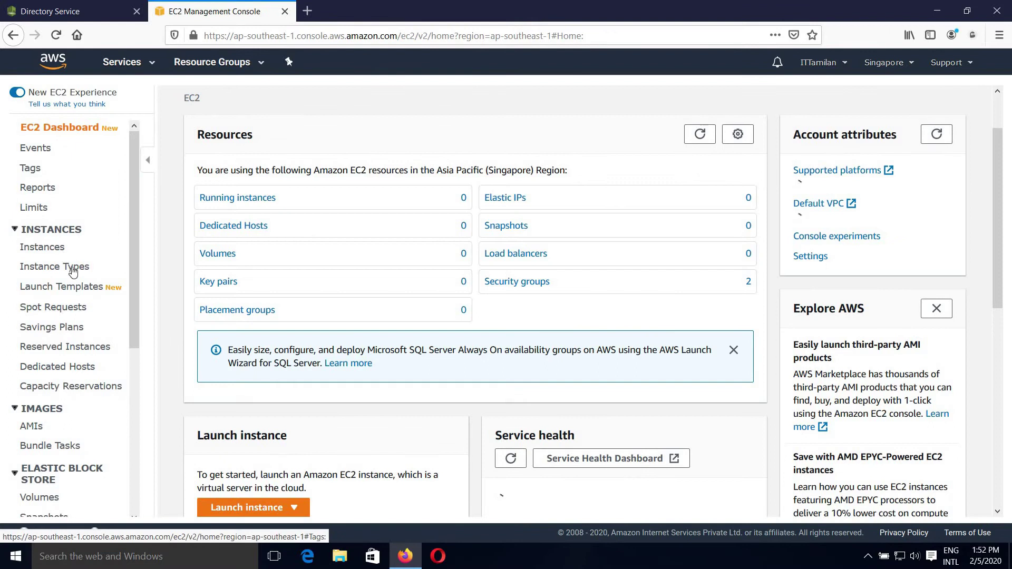
left_click(34, 247)
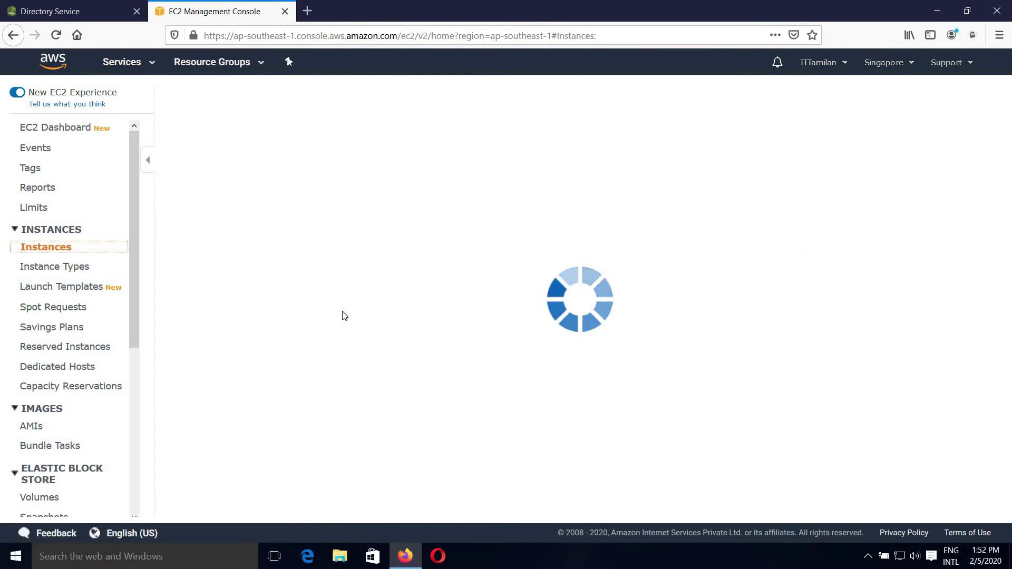
- Refresh the directories list to check the new directory's status, and return to the EC2 instances page
left_click(63, 11)
left_click(743, 138)
left_click(743, 137)
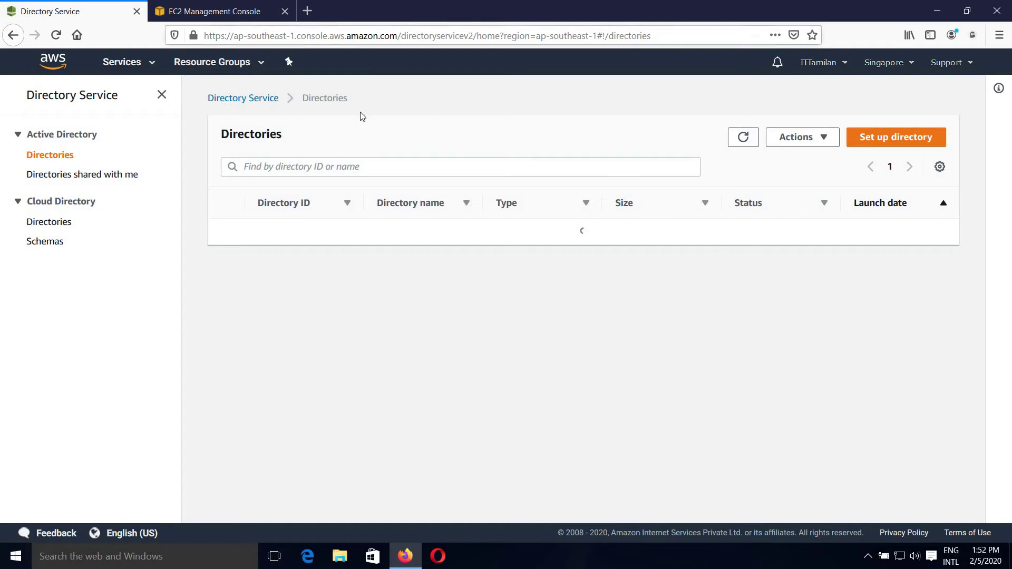
left_click(181, 10)
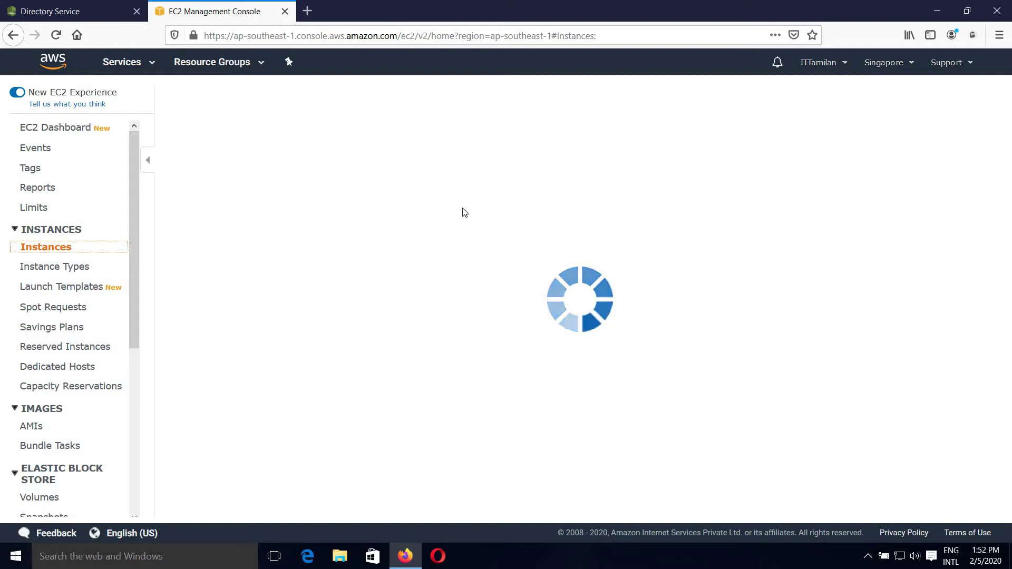
left_click(84, 8)
left_click(241, 15)
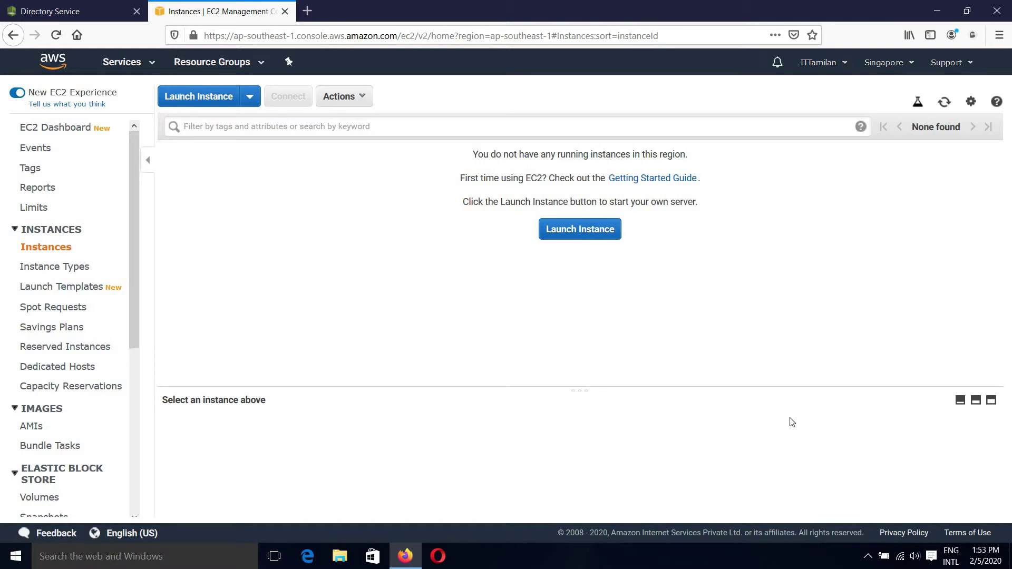
- Start launching an EC2 instance from the Microsoft Windows Server 2019 Base AMI
left_click(869, 556)
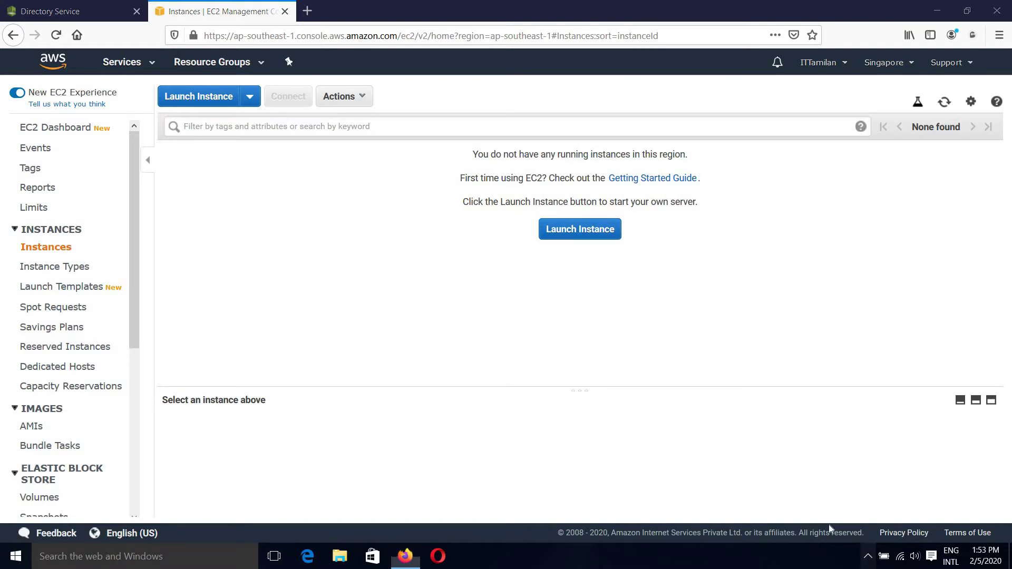
left_click(515, 328)
left_click(575, 235)
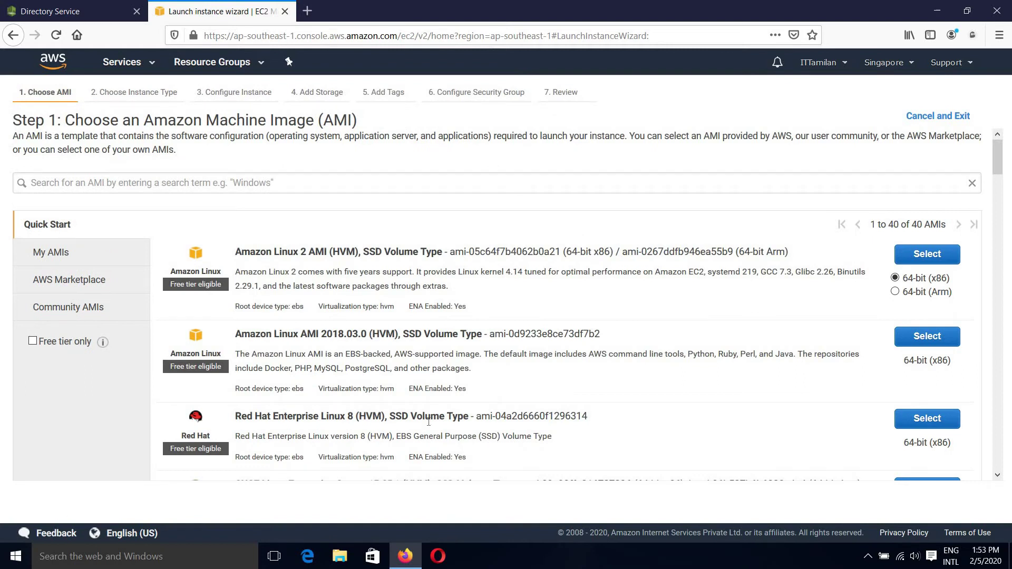
scroll(571, 339, "down", 6)
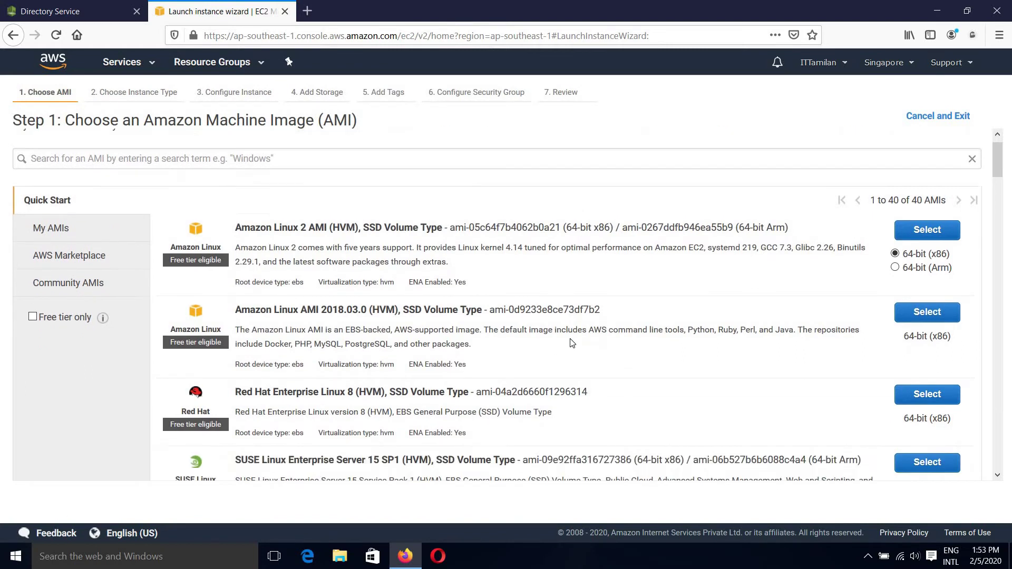
scroll(570, 339, "down", 3)
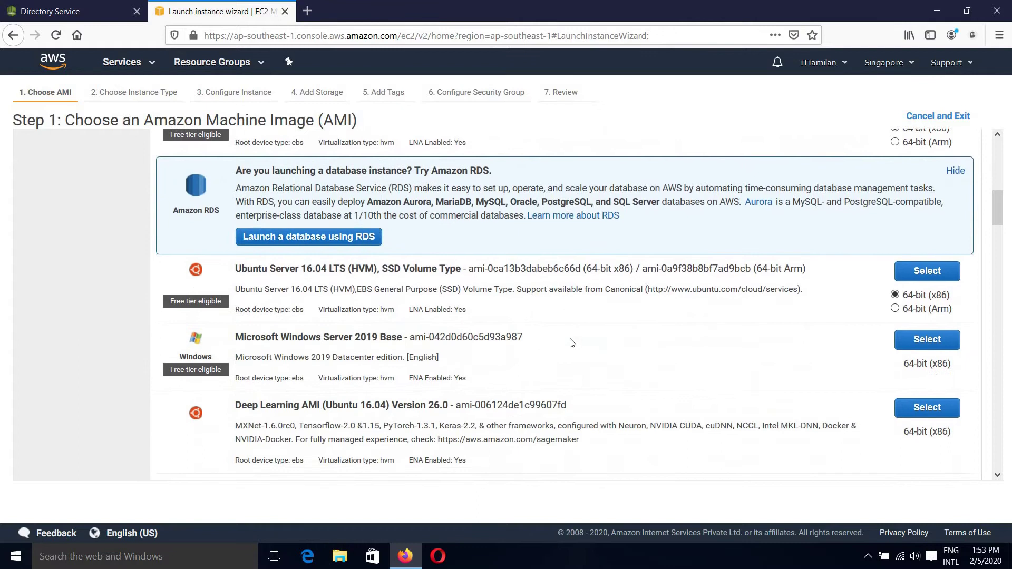
left_click(921, 341)
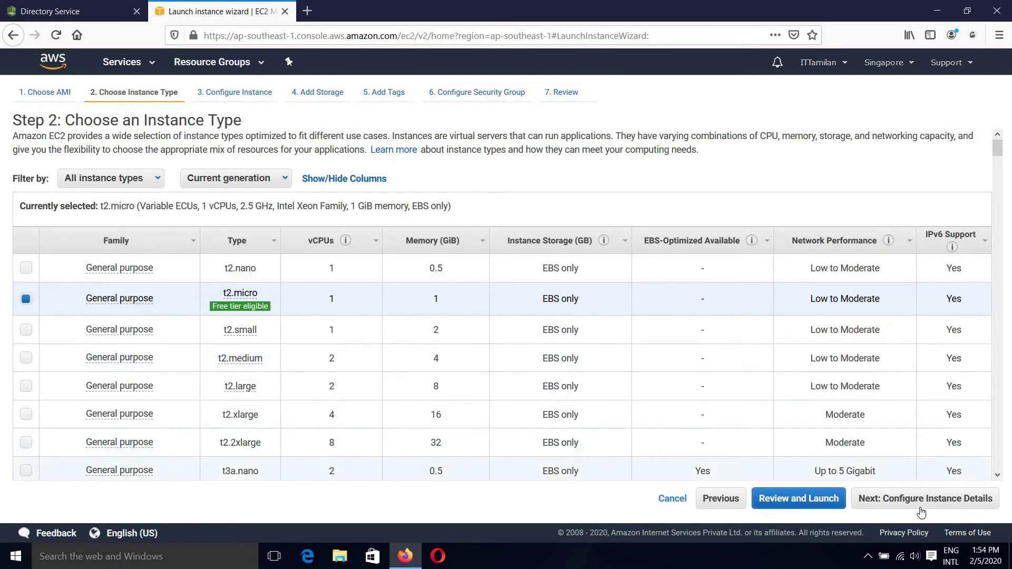
- Keep the t2.micro instance type, the default VPC and the other default instance details, and continue to the storage settings
left_click(918, 500)
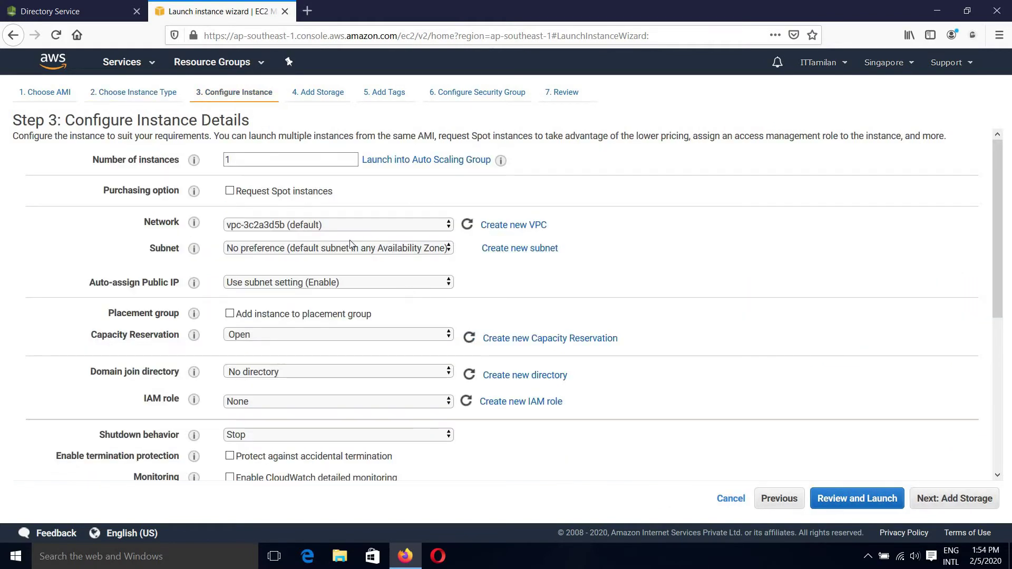
left_click(371, 227)
left_click(372, 238)
scroll(712, 315, "down", 5)
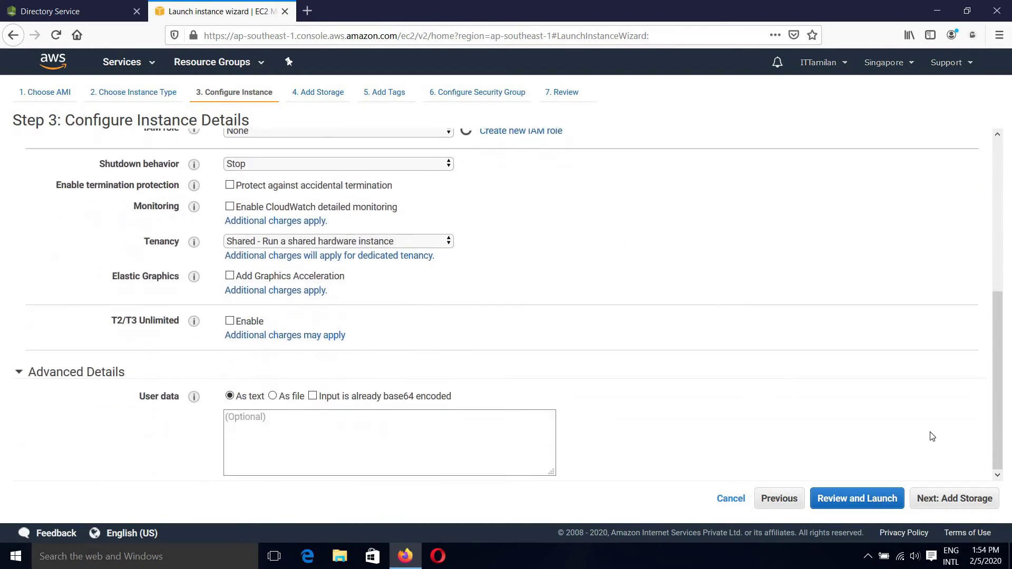
left_click(955, 499)
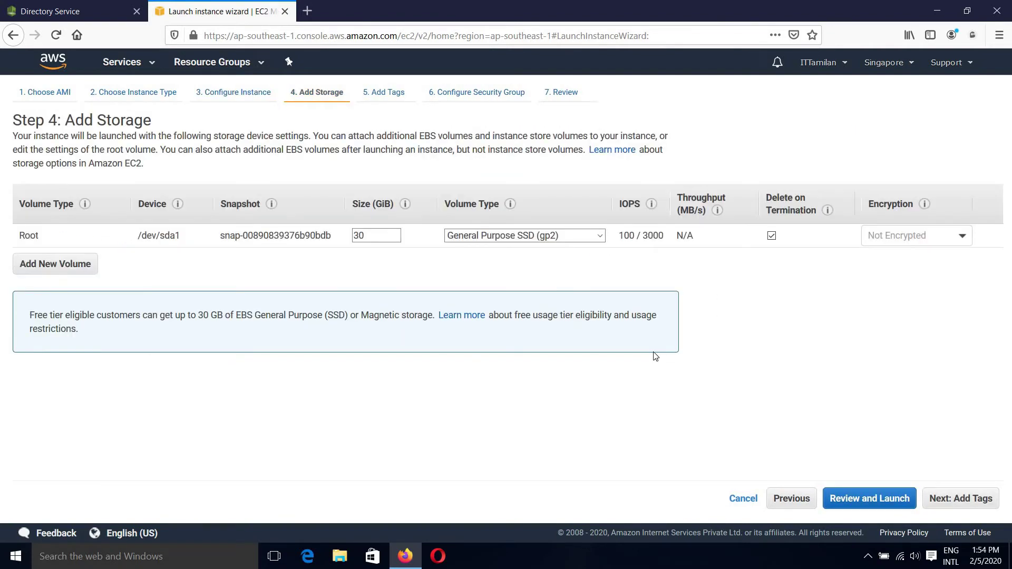
- Keep the 30 GiB General Purpose SSD root volume and add a Name tag with the value ittamilan-demo-win
left_click(367, 237)
left_click(960, 498)
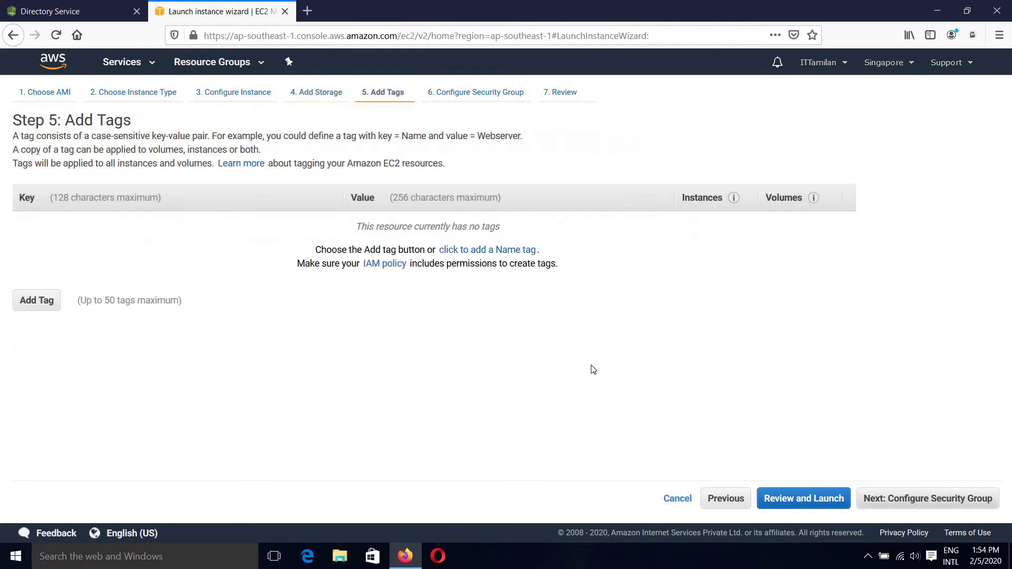
left_click(501, 253)
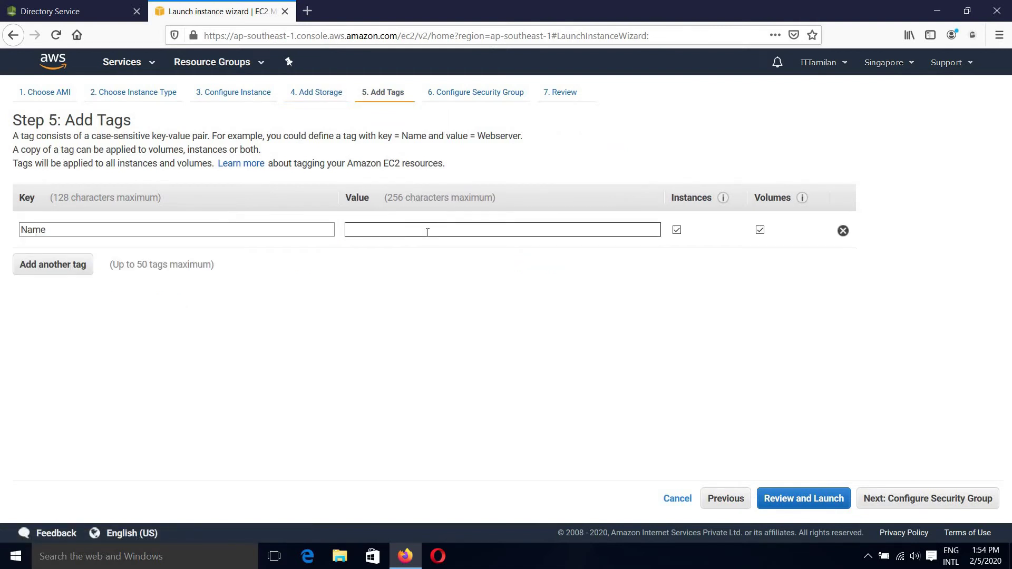
type("ittamilan-demo-win")
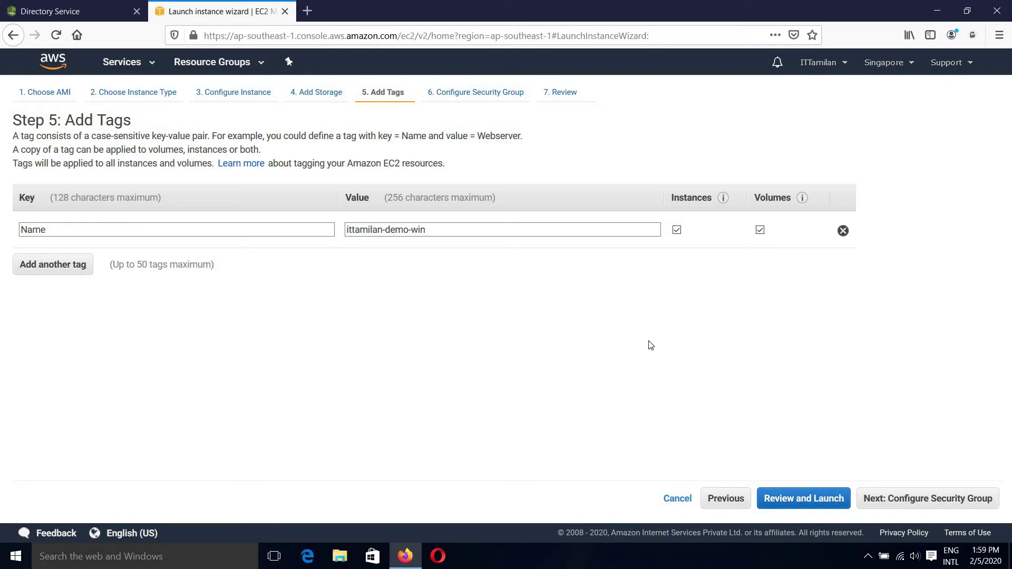
- Copy the Name tag's value and use it as the new security group's name, ittamilan-demo-win
left_click(451, 232)
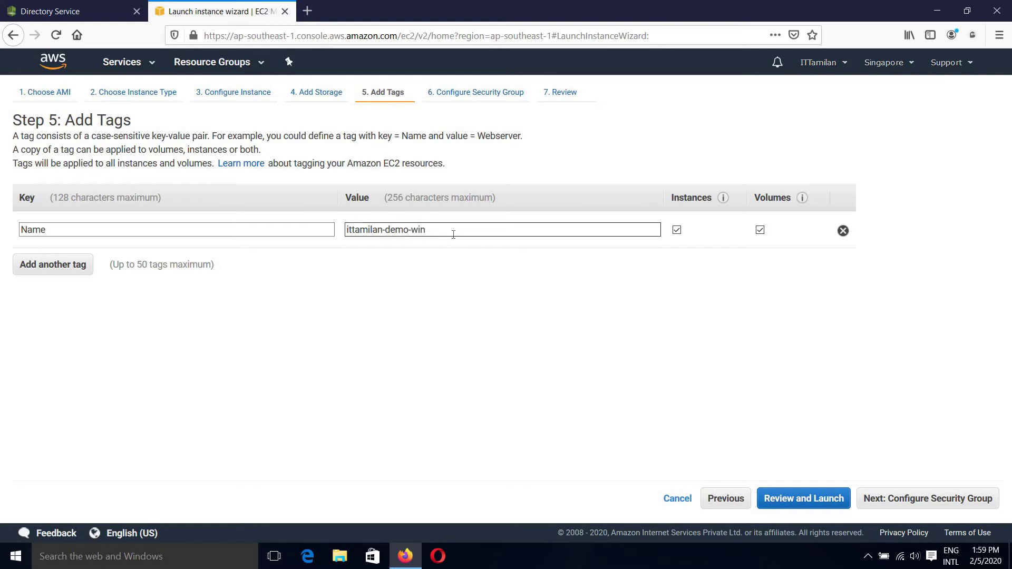
left_click_drag(425, 230, 346, 230)
right_click(371, 231)
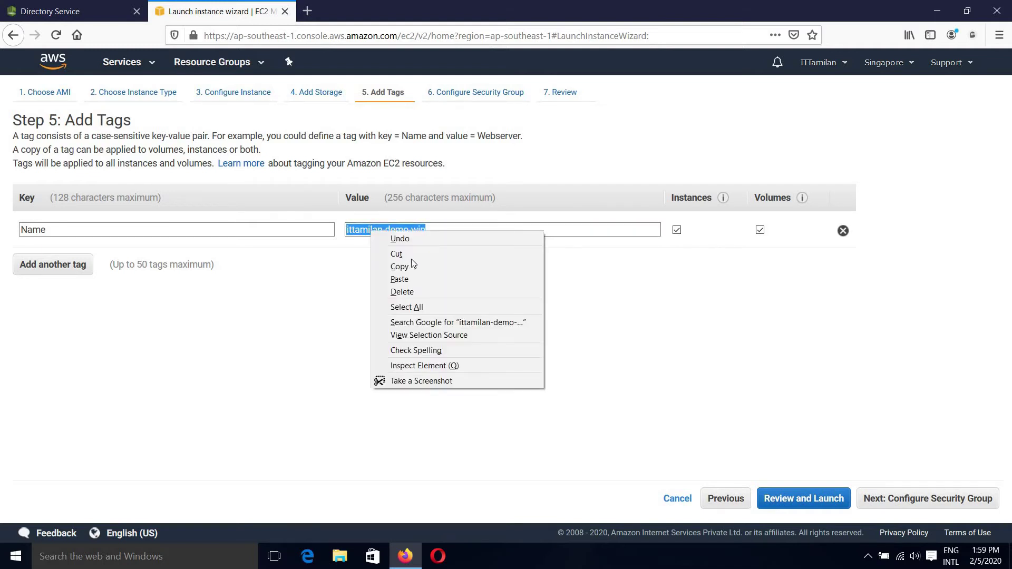
left_click(414, 264)
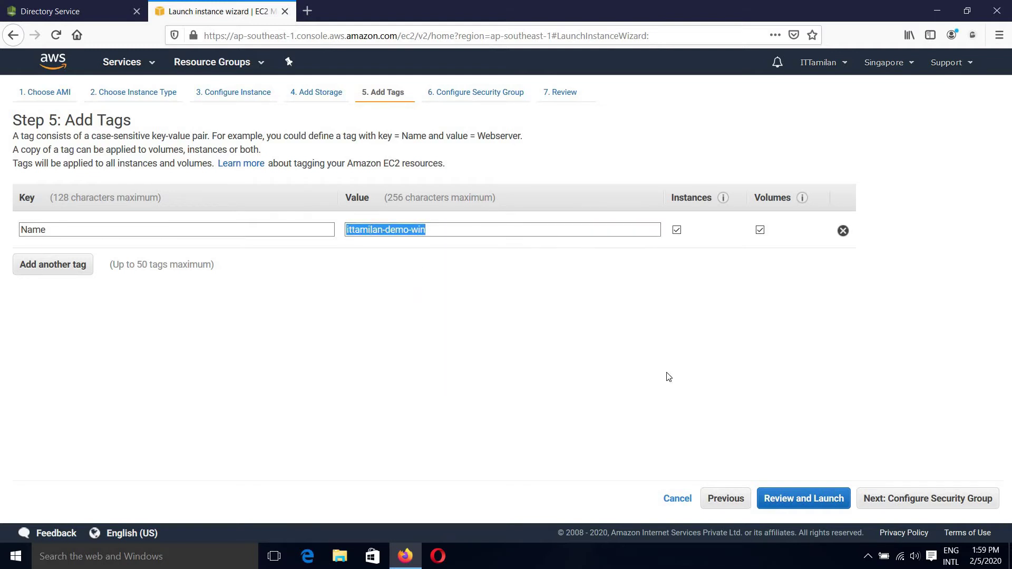
left_click(912, 504)
left_click_drag(316, 210, 201, 207)
key("ctrl+v")
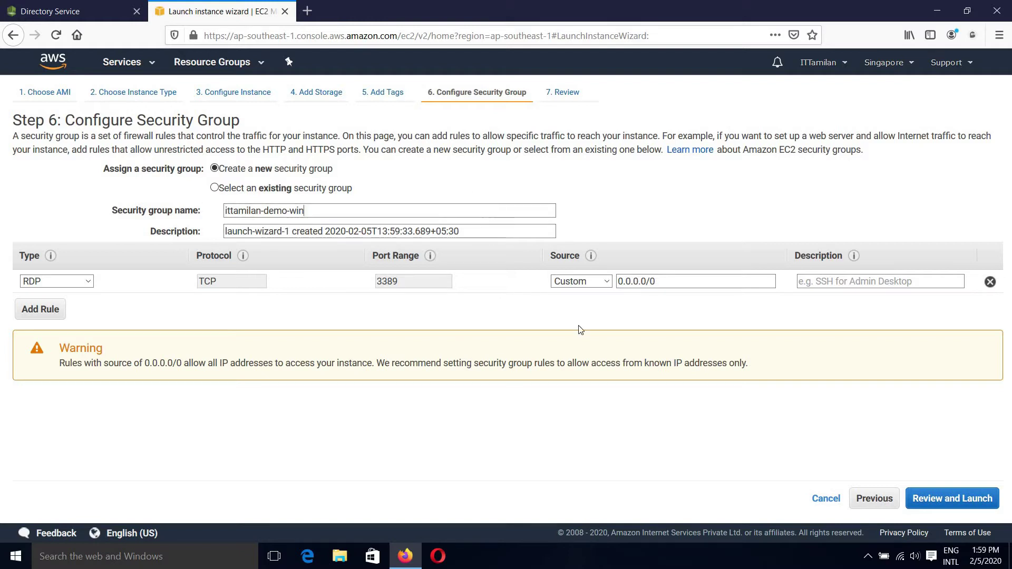
- Continue through the review with the default RDP rule to the instance launch, and choose to create a new key pair
left_click(965, 502)
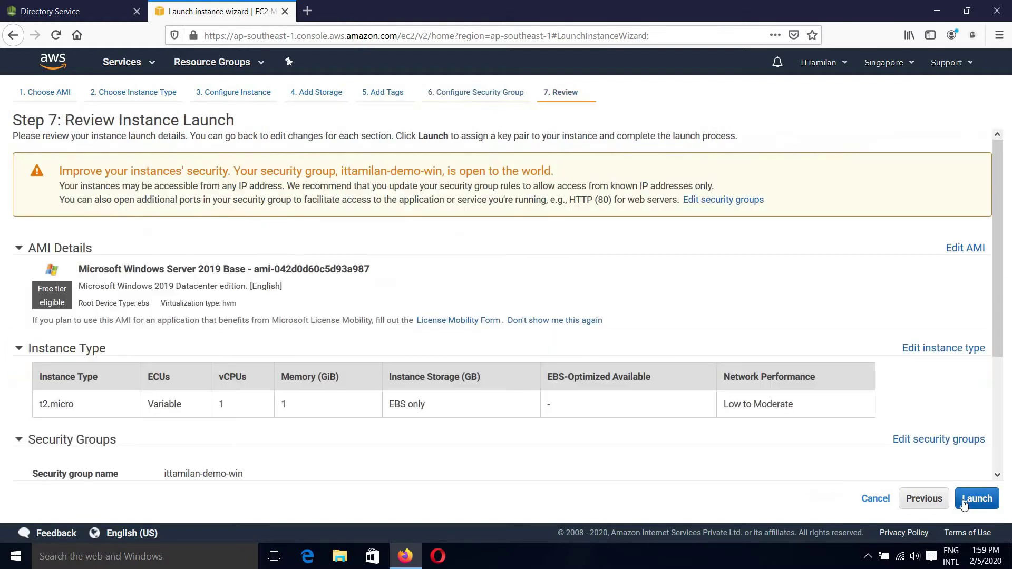
left_click(974, 500)
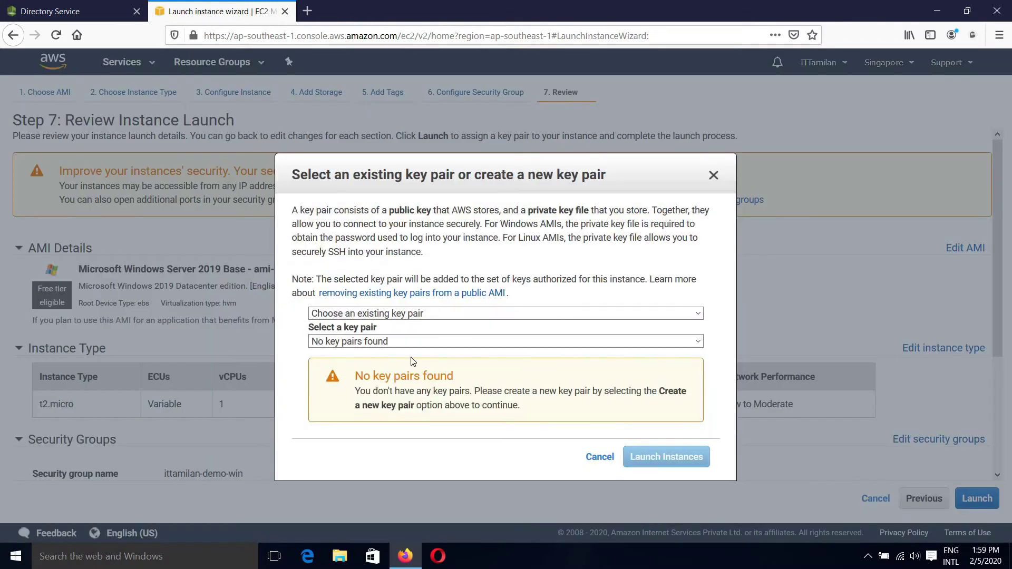
left_click(424, 318)
left_click(422, 318)
left_click(423, 318)
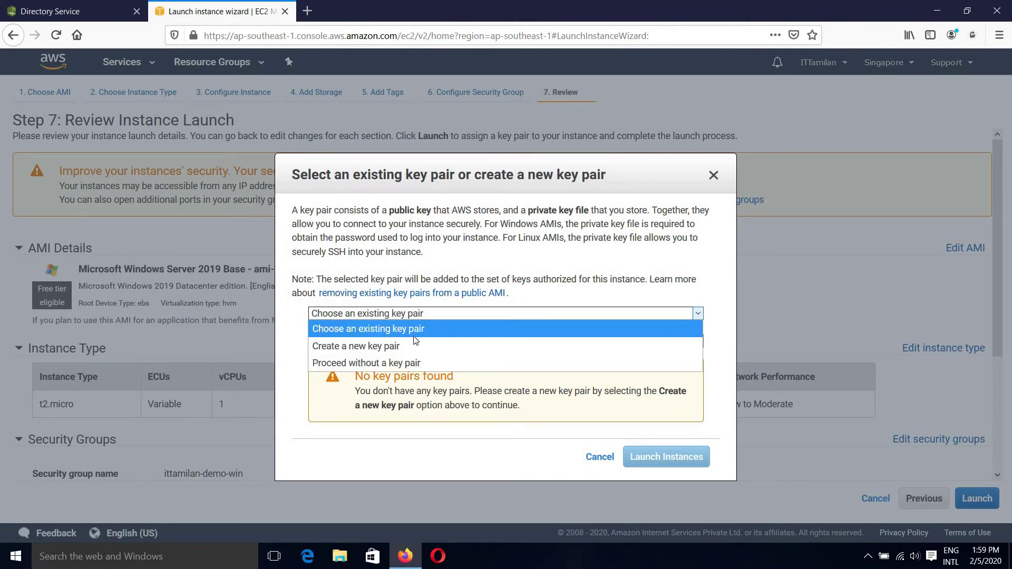
left_click(413, 344)
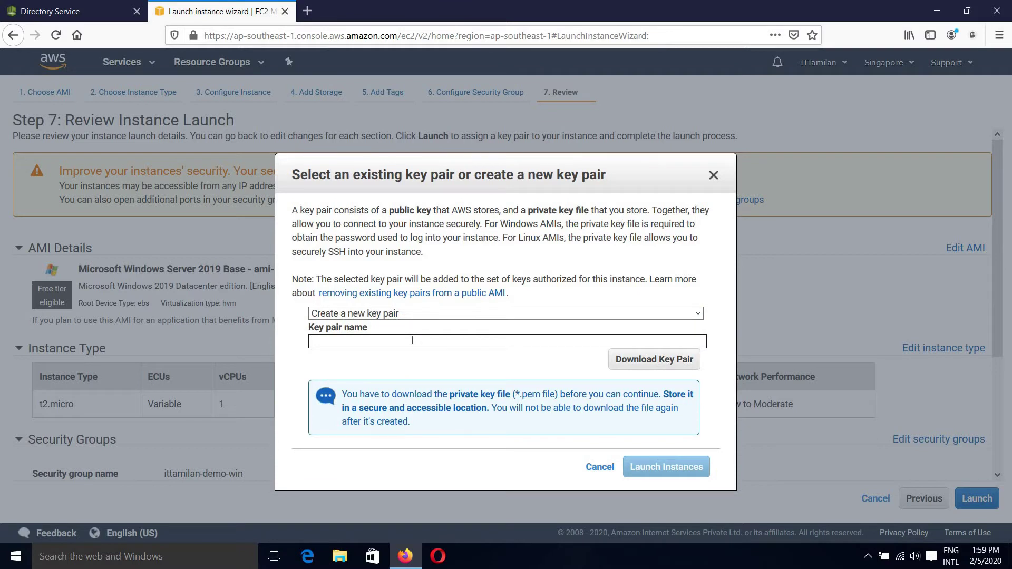
- Name the new key pair ittamilan-demo-key, and download and save its private key file
key("ctrl+v")
type("-")
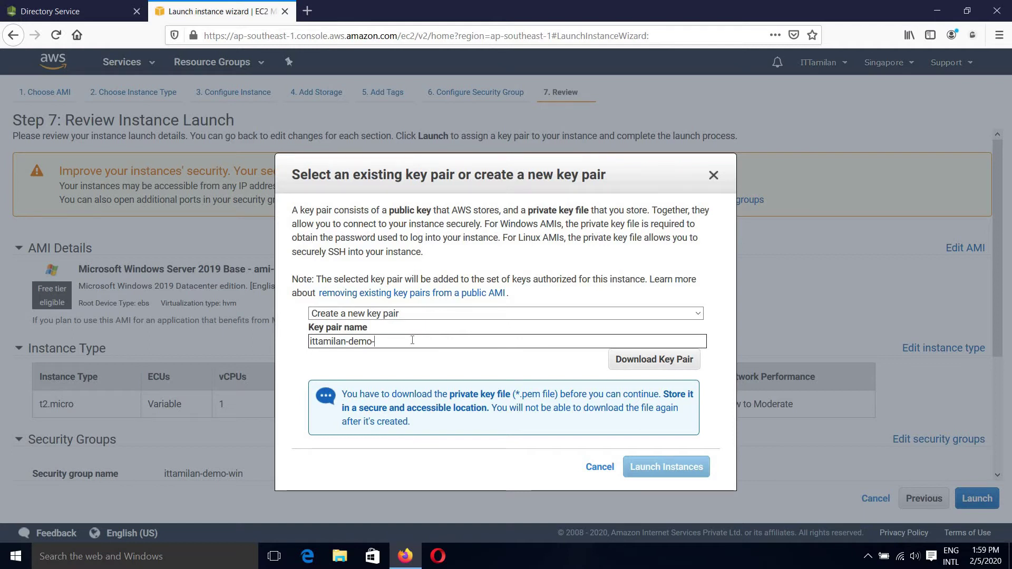
type("ket")
left_click(633, 362)
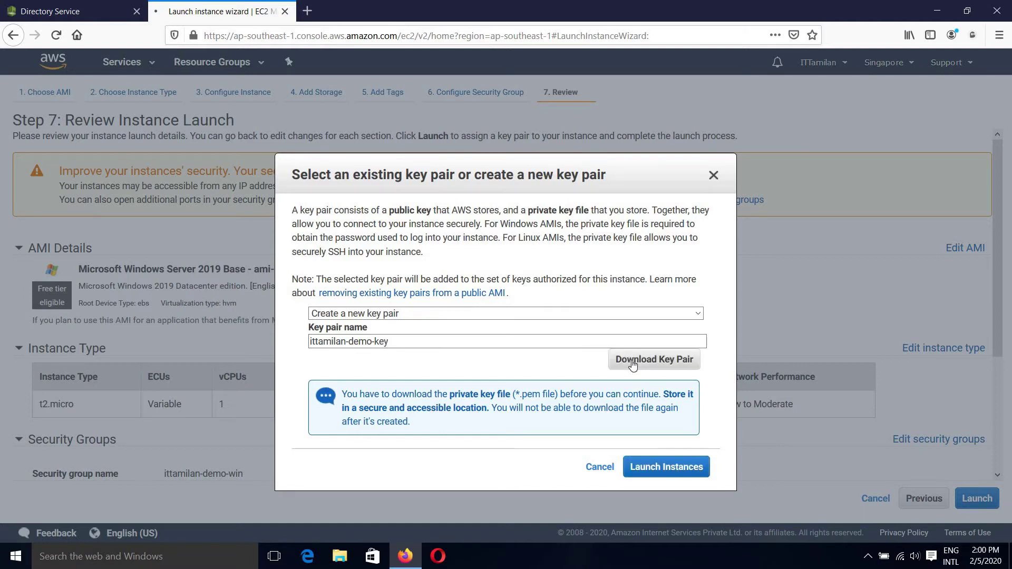
left_click(409, 295)
left_click(561, 355)
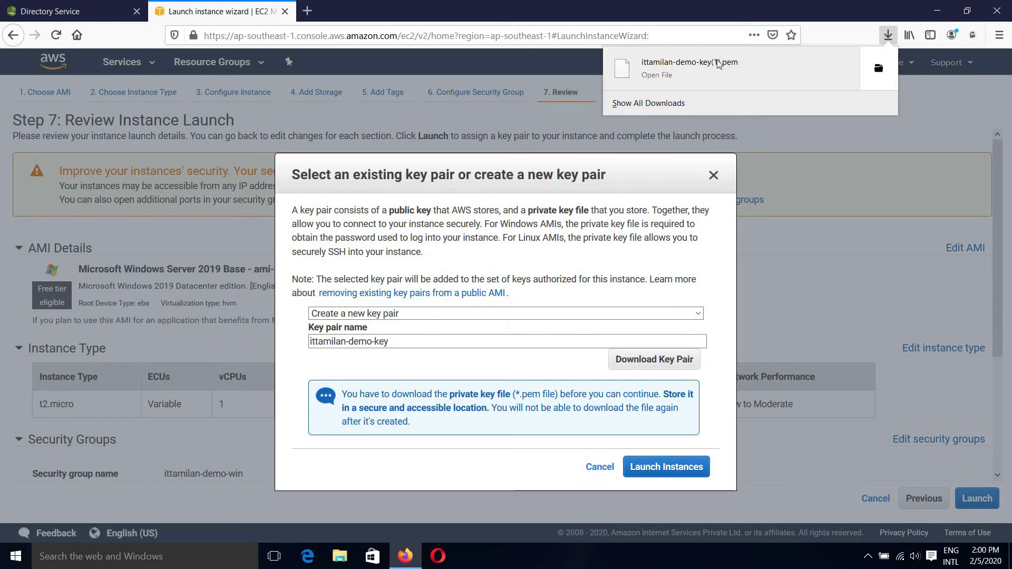
- Open the folder containing the downloaded key and cut the file ittamilan-demo-key(1).pem
left_click(879, 74)
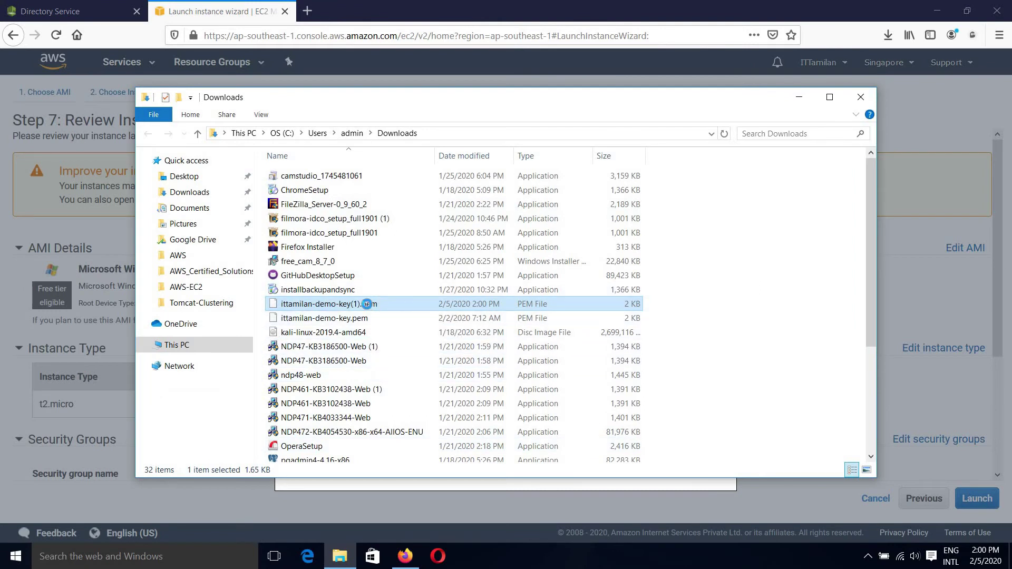
right_click(367, 304)
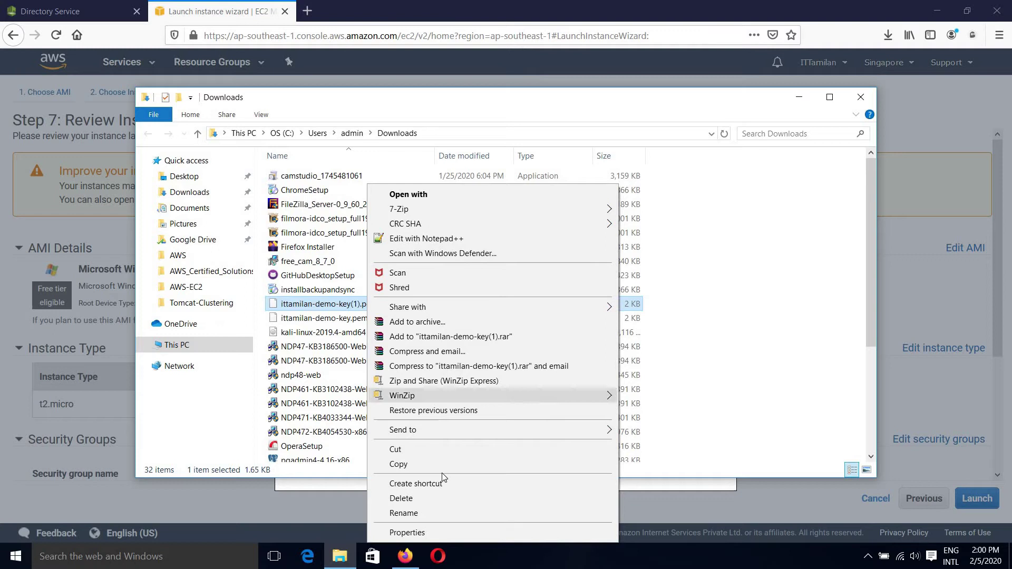
left_click(435, 449)
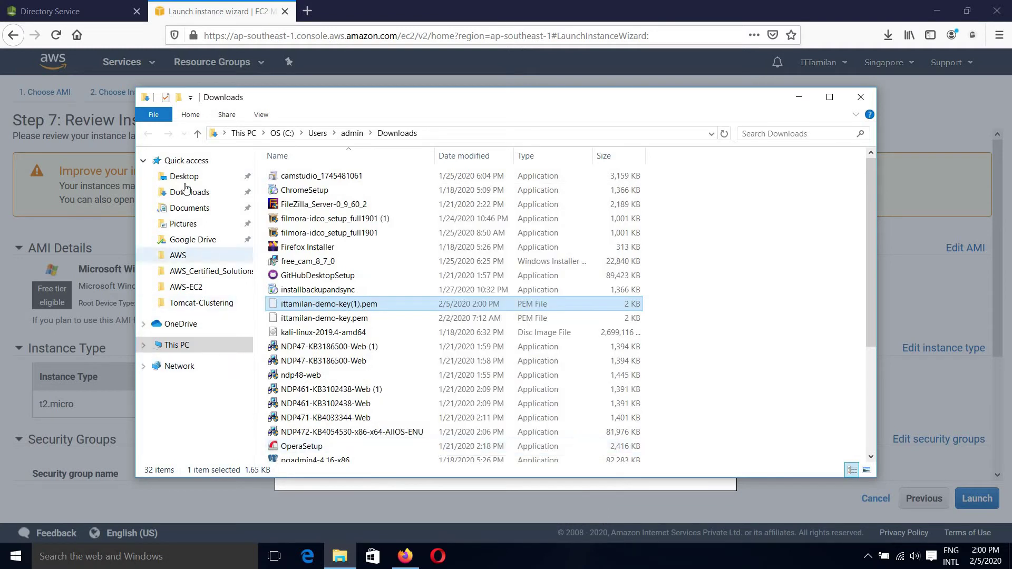
- Create a new folder named aws-win on the Desktop
left_click(184, 177)
right_click(382, 294)
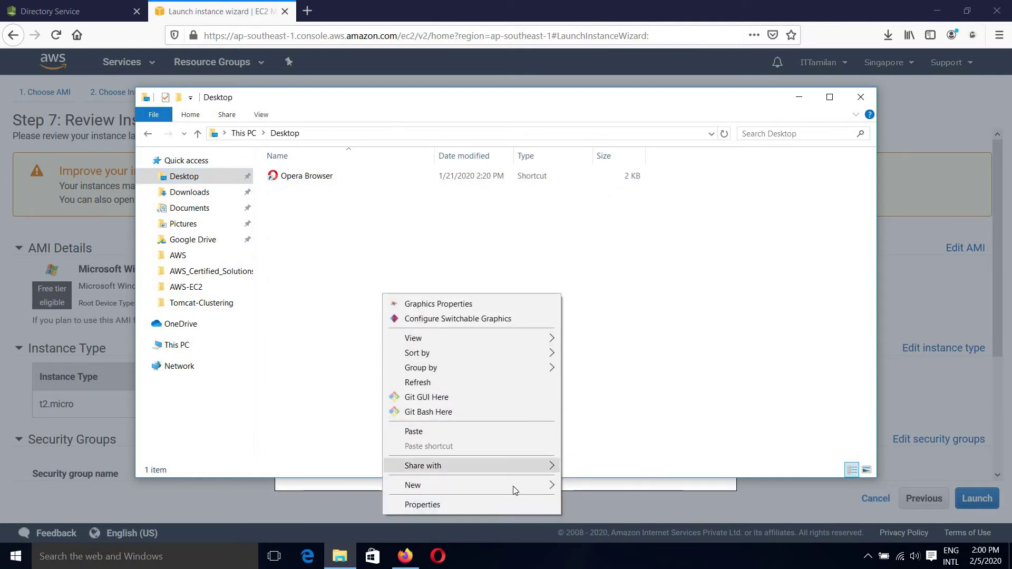
mouse_move(531, 485)
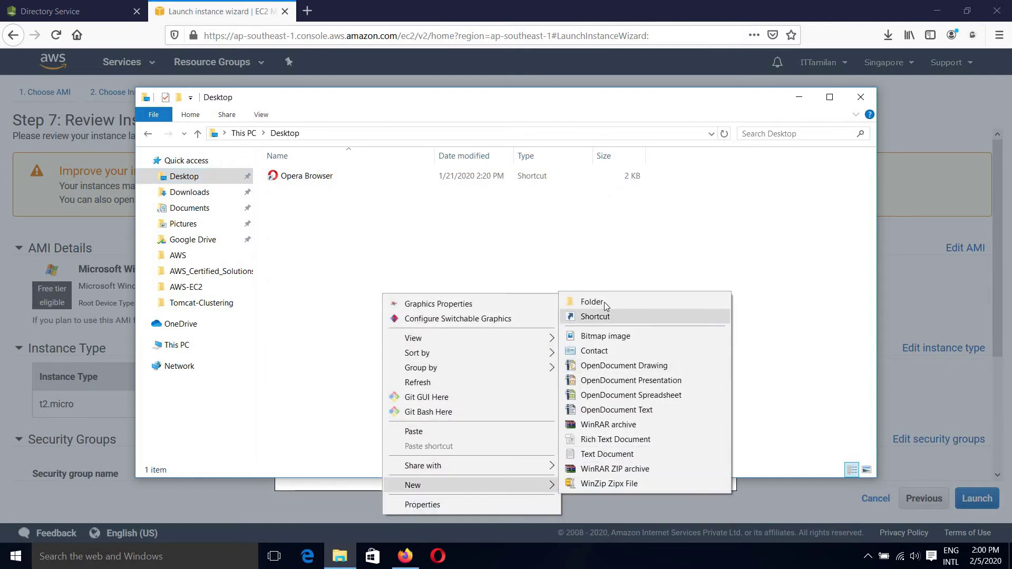
left_click(604, 301)
type("aws-win")
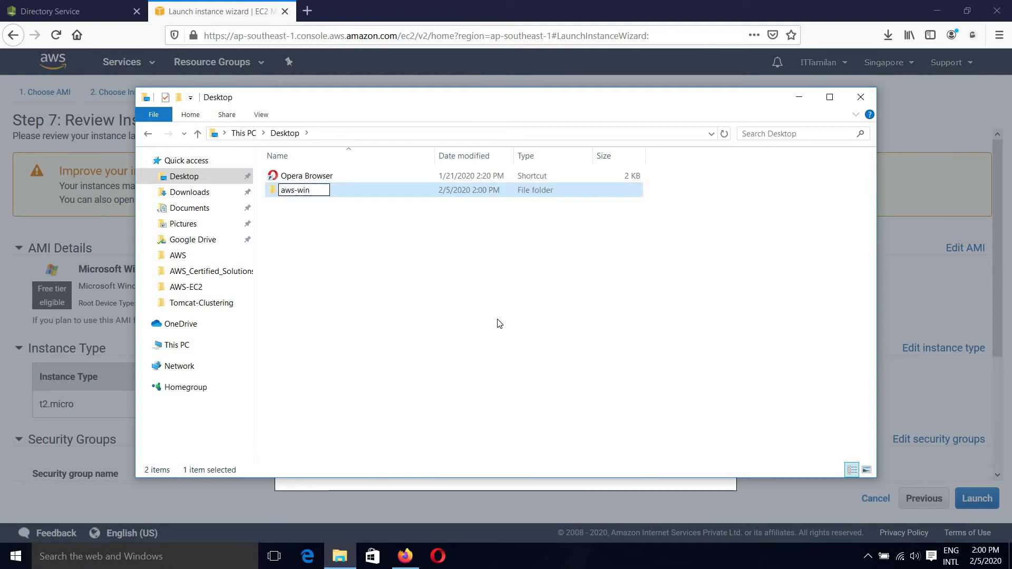
key("Return")
- Paste the cut key file into the aws-win folder and close the file window
key("Return")
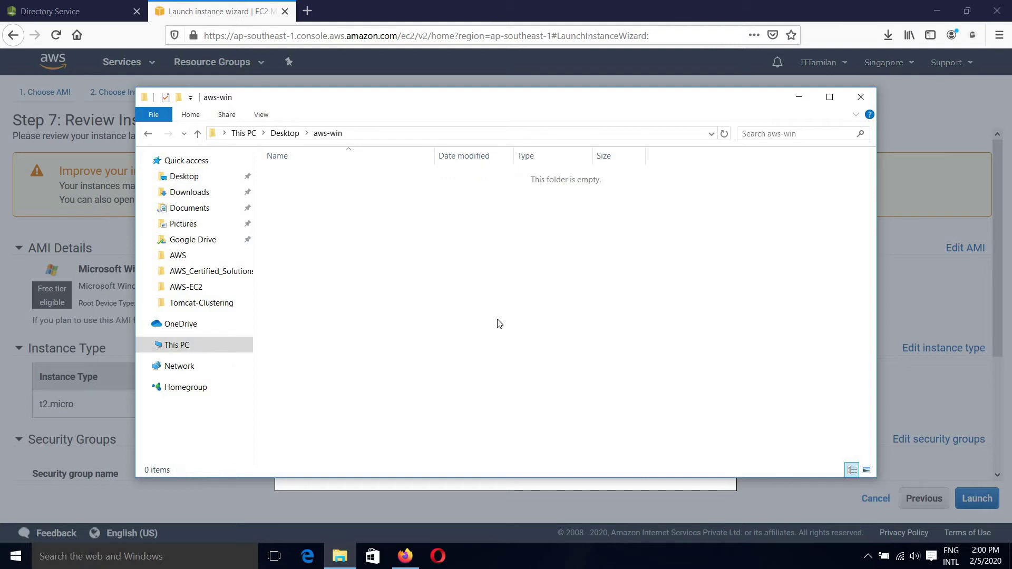
key("ctrl+v")
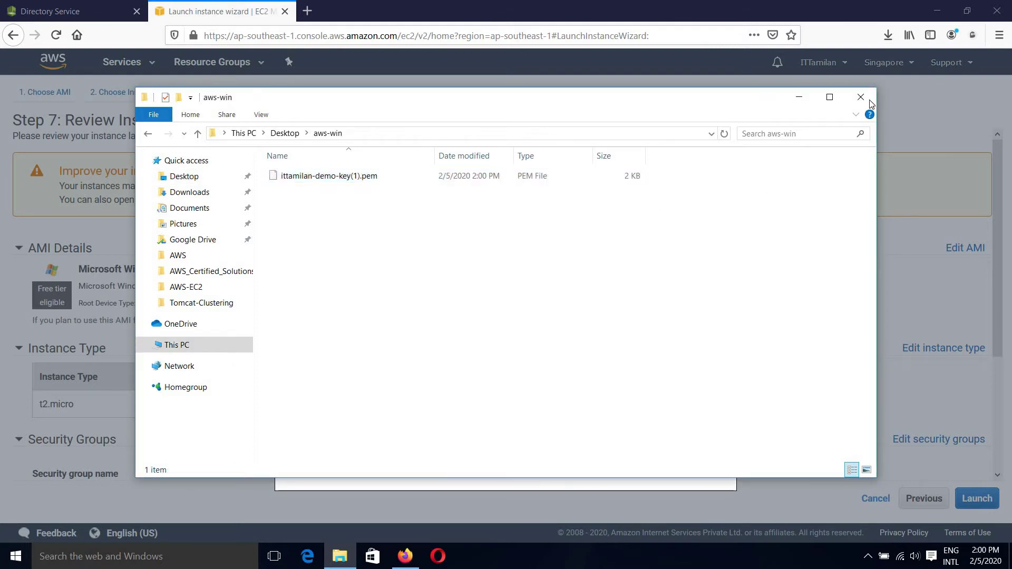
left_click(860, 97)
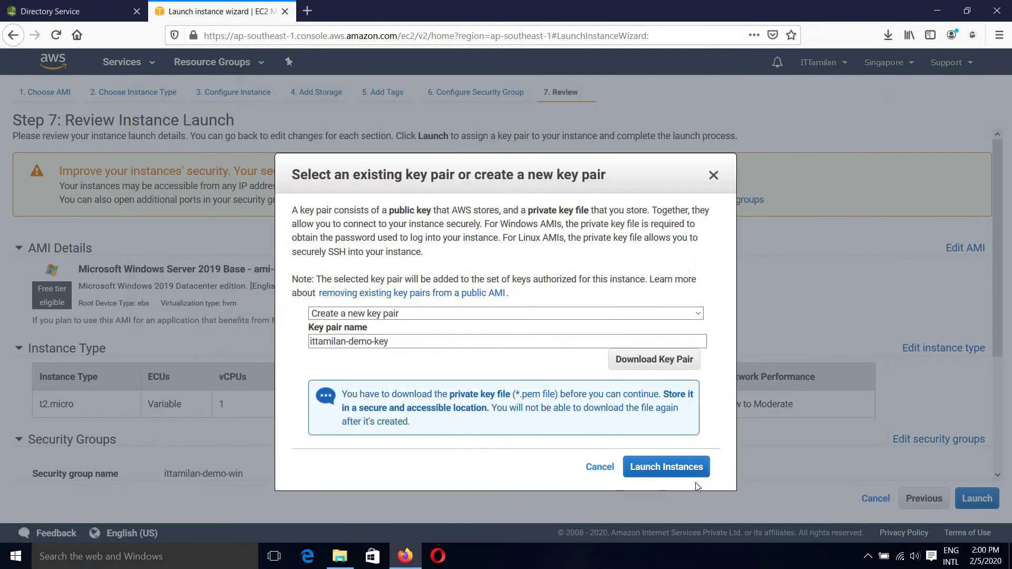
- Launch the instance with the new key pair and open the list of instances
left_click(678, 468)
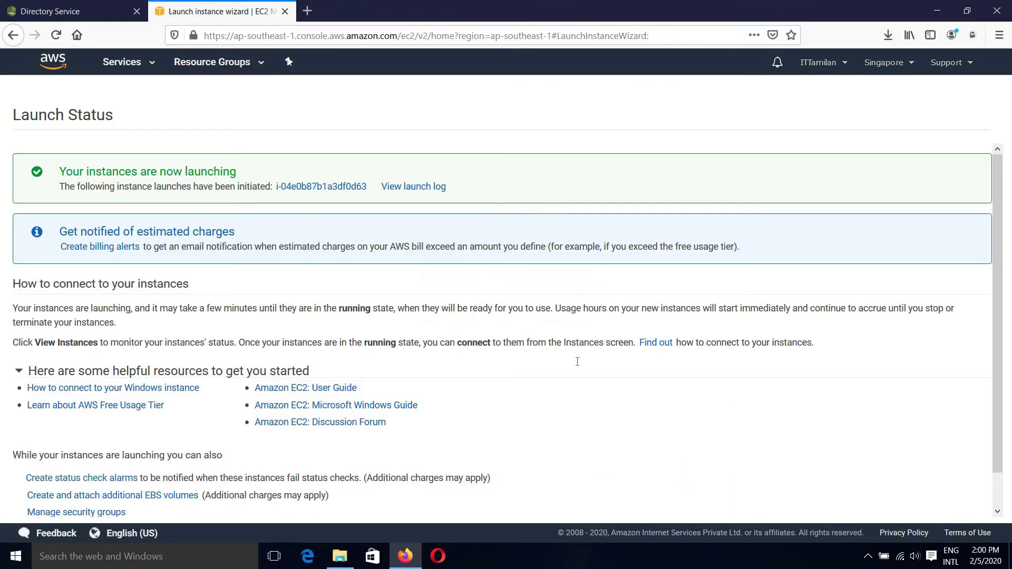
scroll(803, 322, "down", 1)
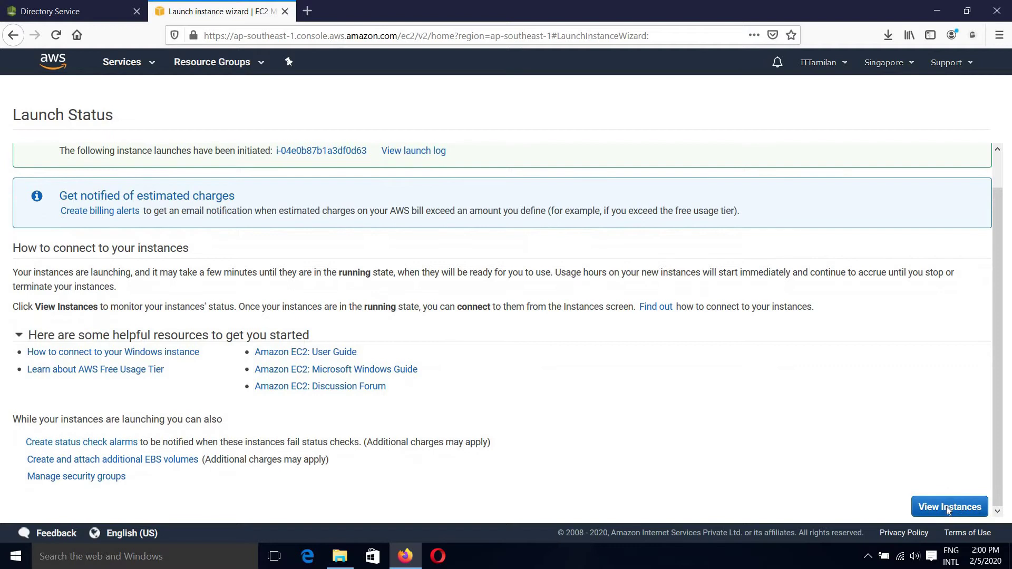
left_click(949, 506)
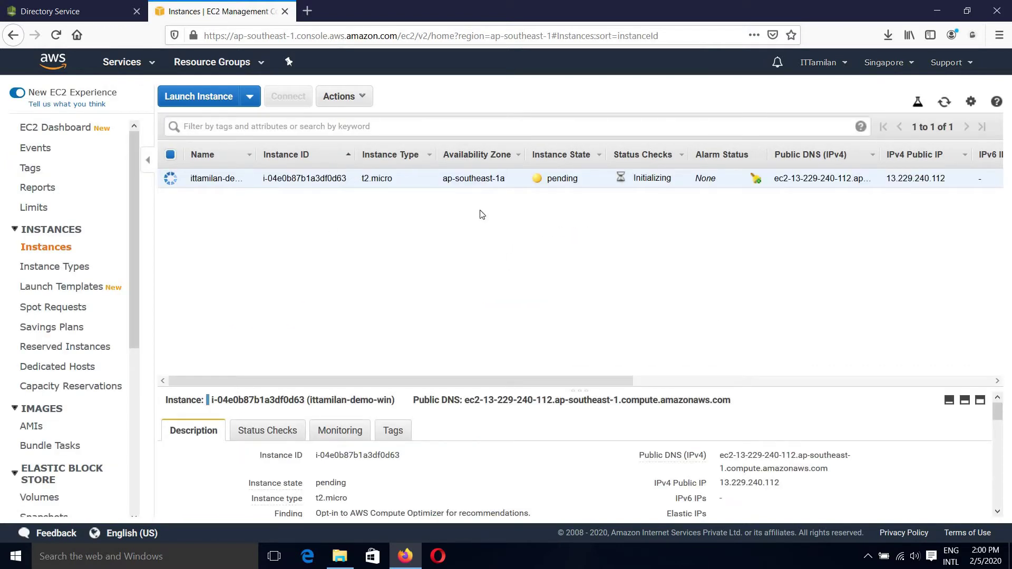
- Refresh the directory list to check the status of ittamilan.com, and return to the EC2 instances
key("ctrl+shift+Tab")
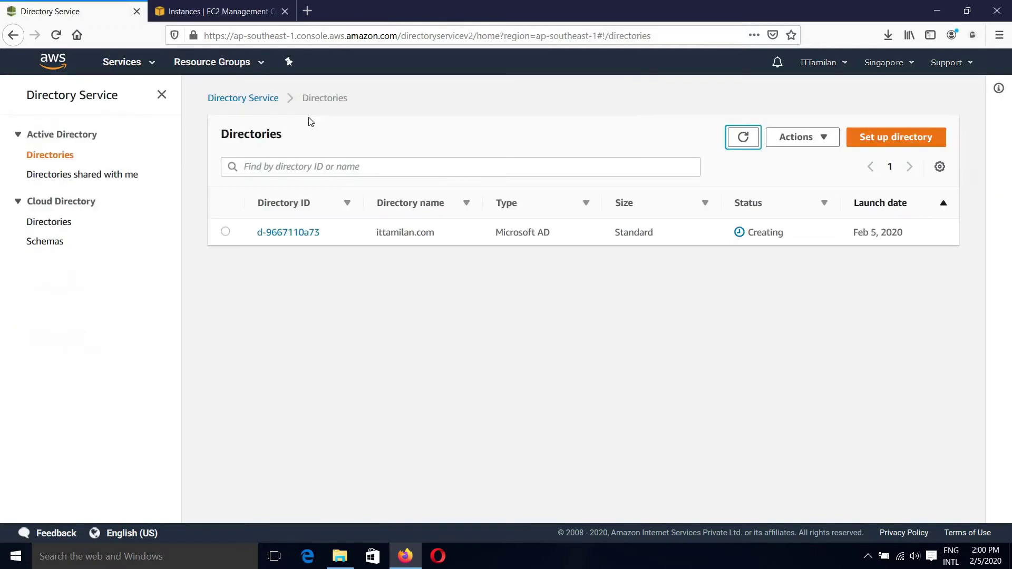
left_click(743, 137)
left_click(216, 11)
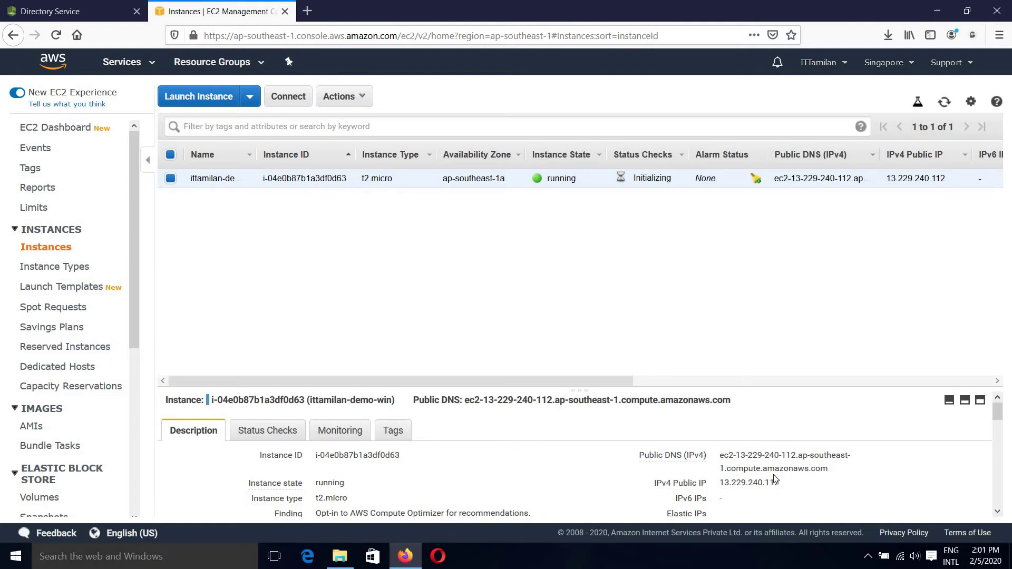
- Copy the instance's public IP and enter 13.229.240.112 as the computer in Remote Desktop Connection with its options expanded
left_click(790, 484)
left_click(113, 558)
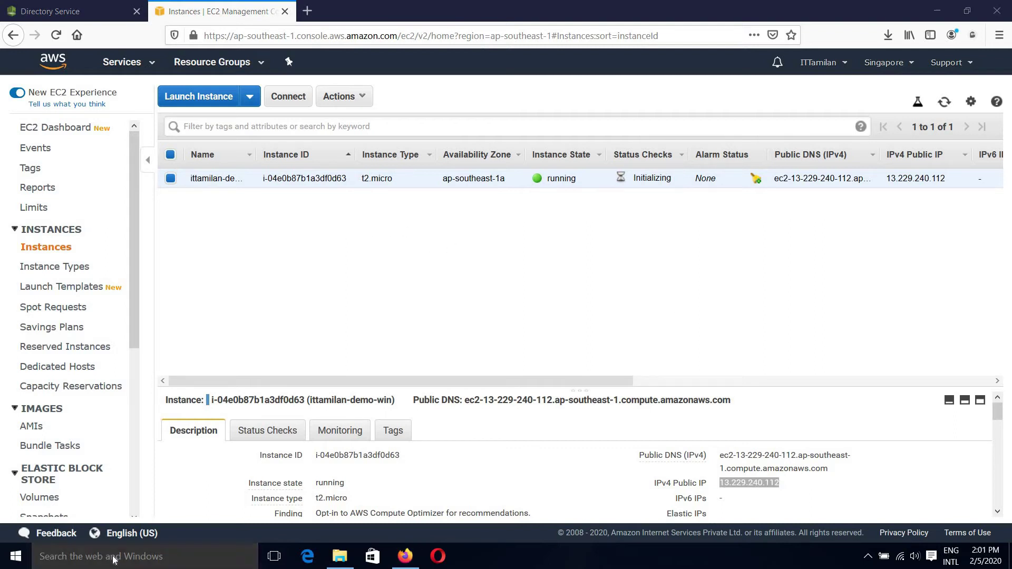
type("rem")
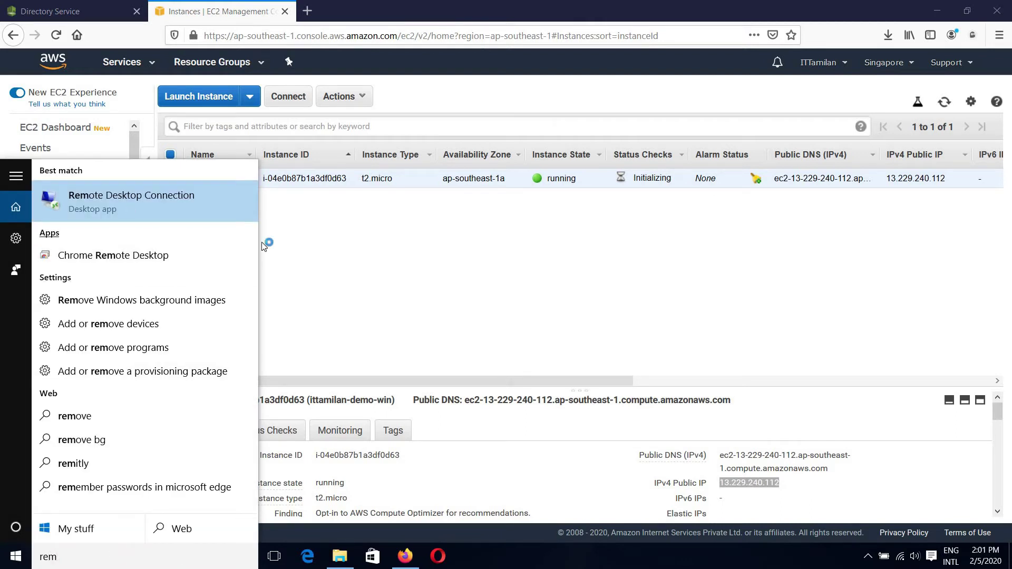
left_click(128, 204)
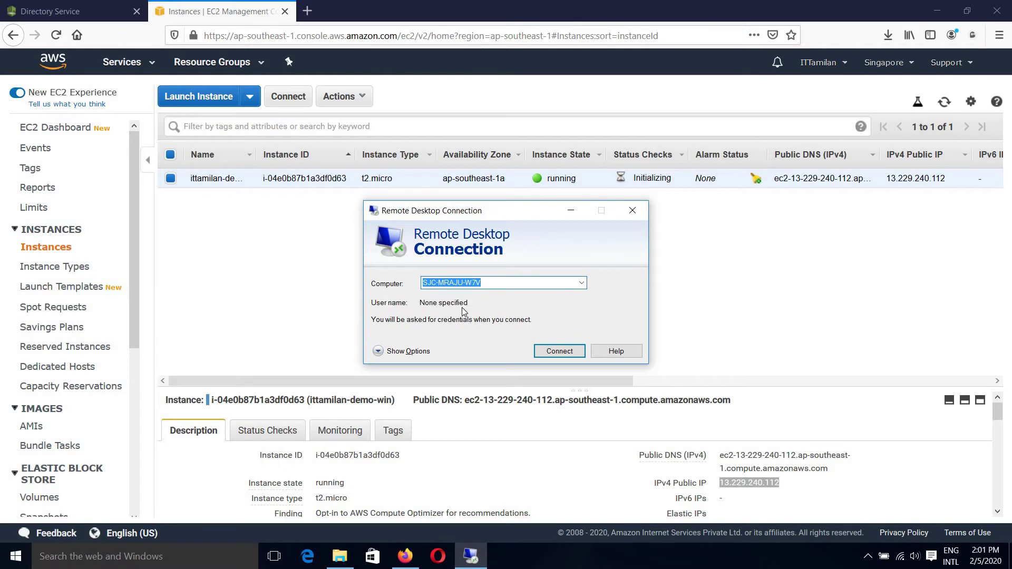
left_click(402, 351)
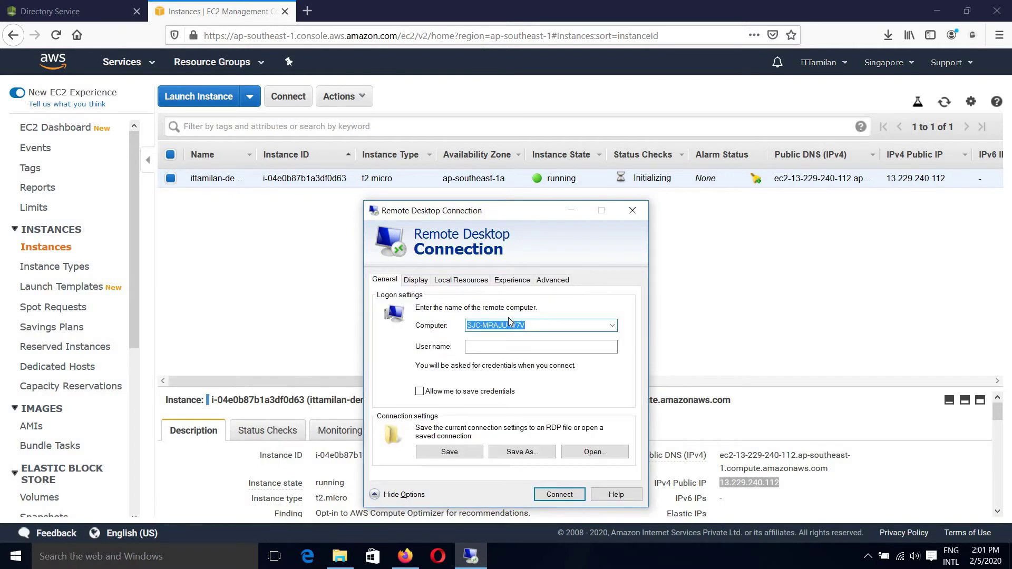
key("ctrl+v")
left_click(524, 347)
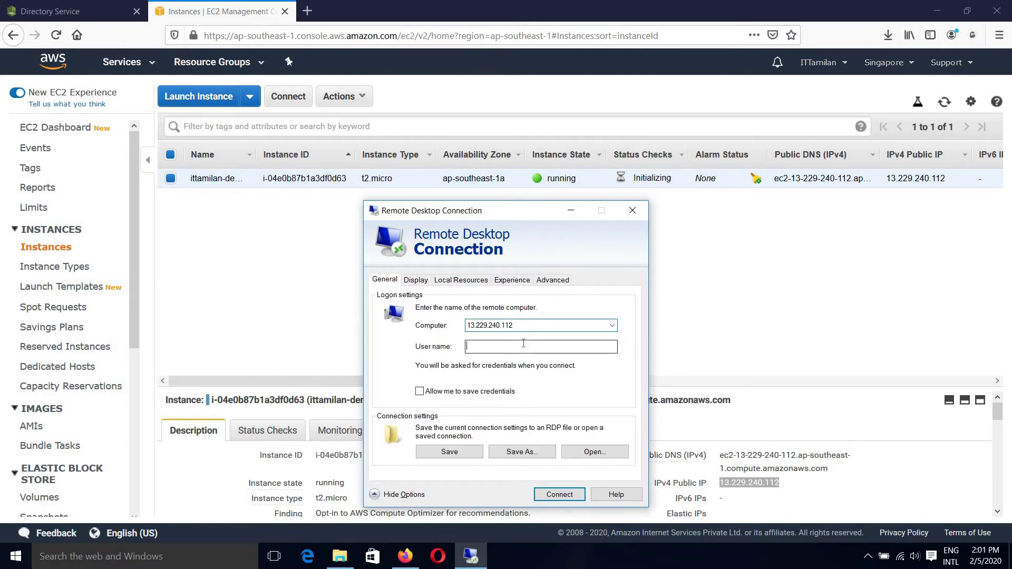
- Switch back to the EC2 console and open the connection details of the ittamilan-demo-win instance
left_click(298, 311)
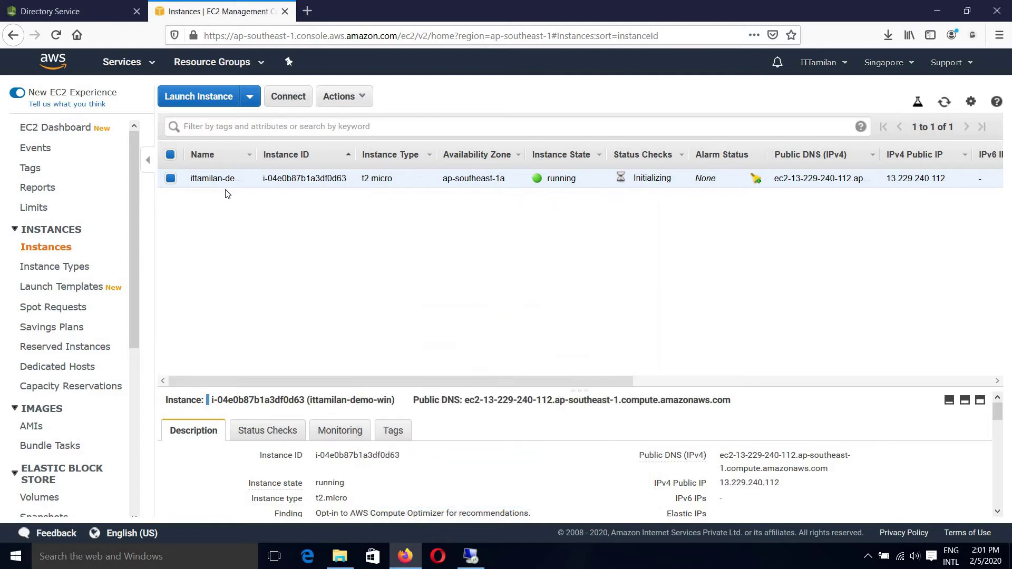
left_click(284, 96)
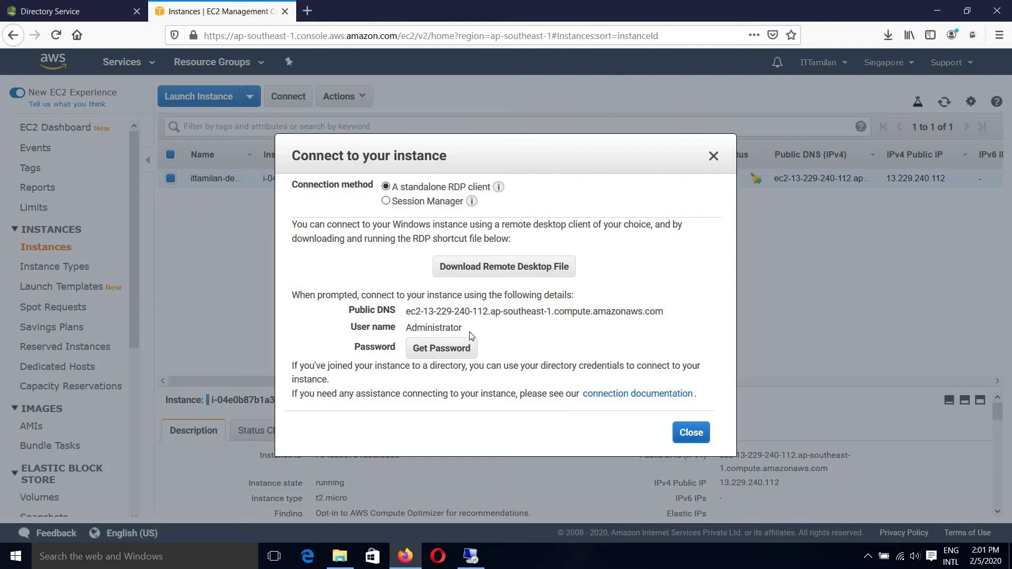
- Copy the user name Administrator into Remote Desktop Connection and try to connect to the instance
left_click_drag(463, 330, 407, 325)
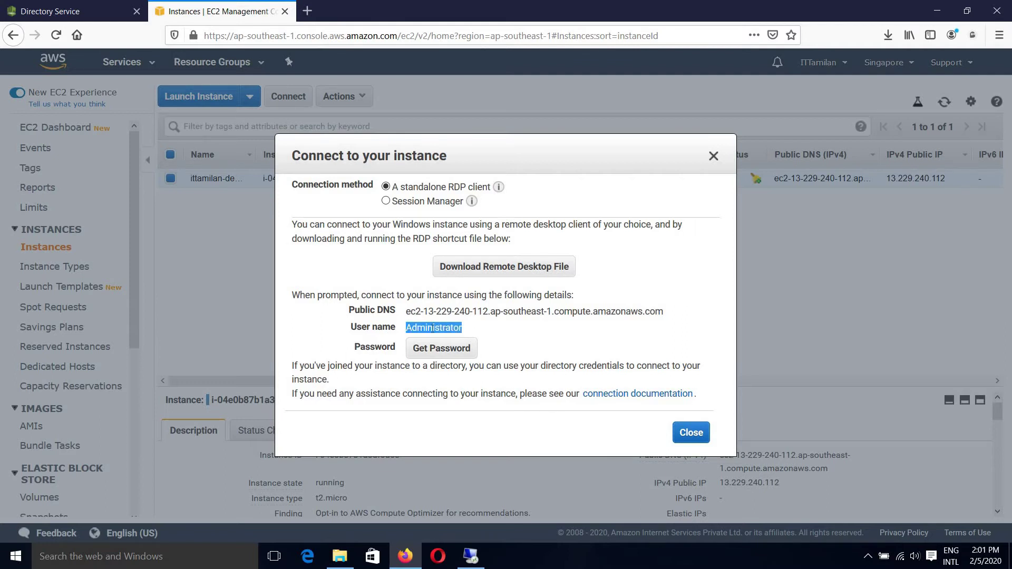
right_click(433, 329)
left_click(463, 339)
left_click(471, 556)
key("ctrl+v")
left_click(548, 492)
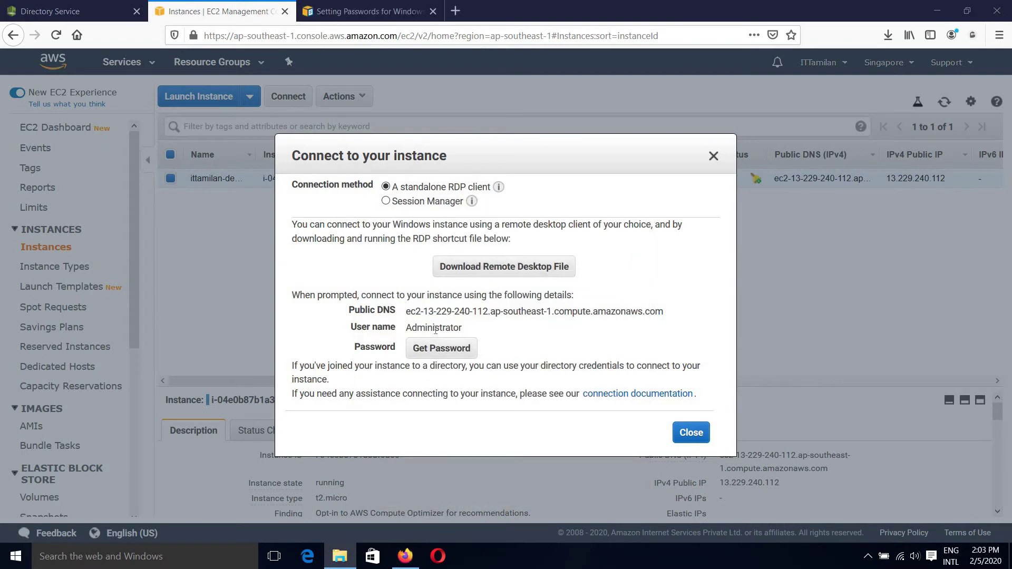
- Retrieve the instance's Windows password by loading the key pair file from the Desktop's aws-win folder and decrypting it
left_click(437, 349)
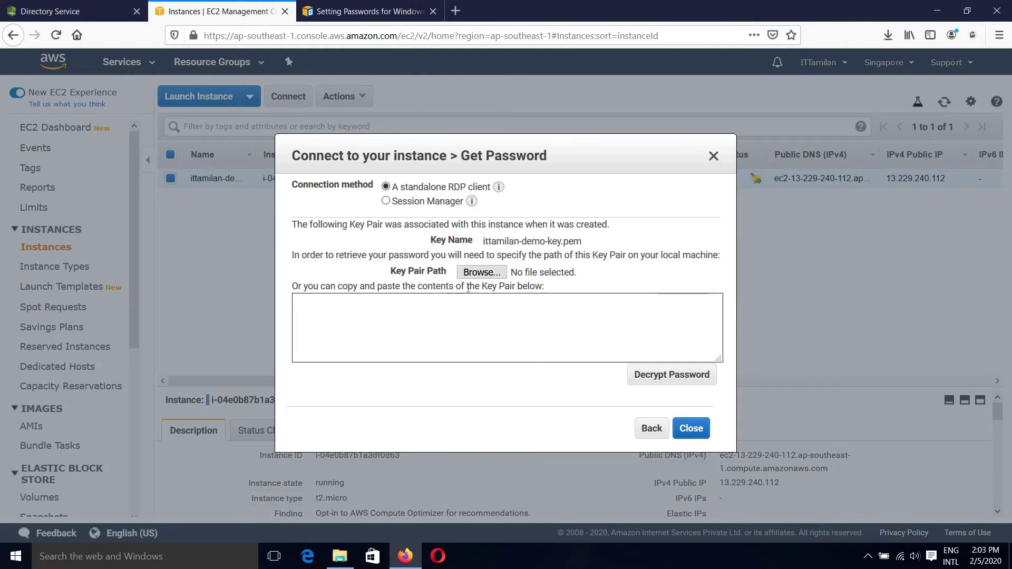
triple_click(569, 247)
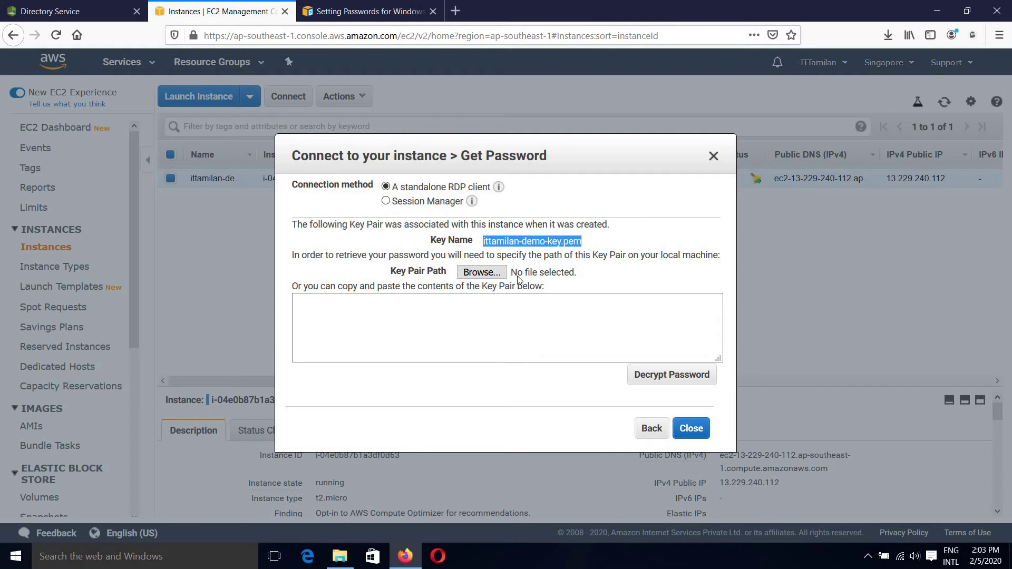
left_click(477, 273)
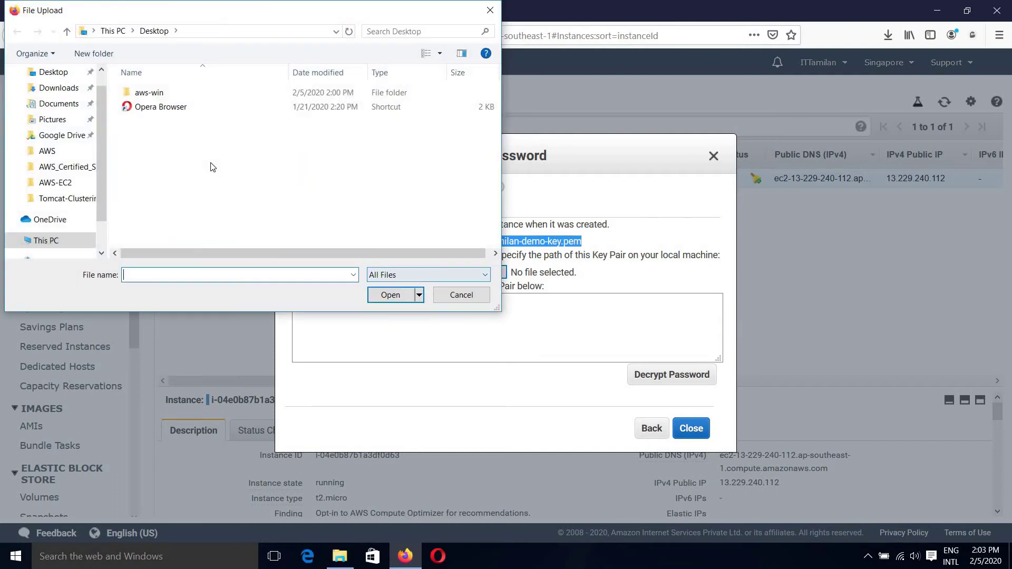
double_click(142, 92)
left_click(158, 93)
left_click(407, 296)
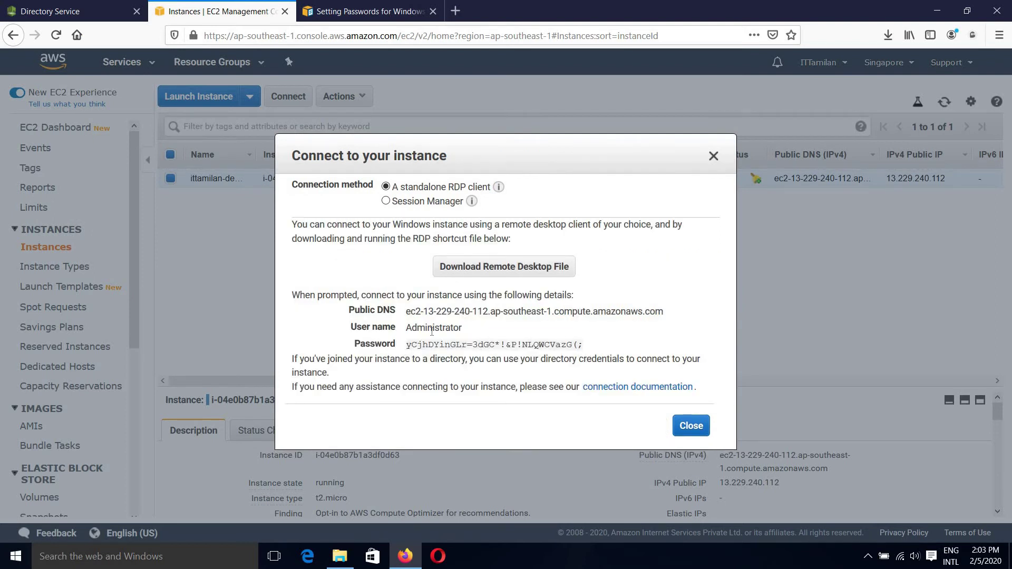
- Copy the instance's public DNS name and enter it as the computer in Remote Desktop Connection with its options expanded
left_click_drag(406, 311, 679, 321)
right_click(649, 315)
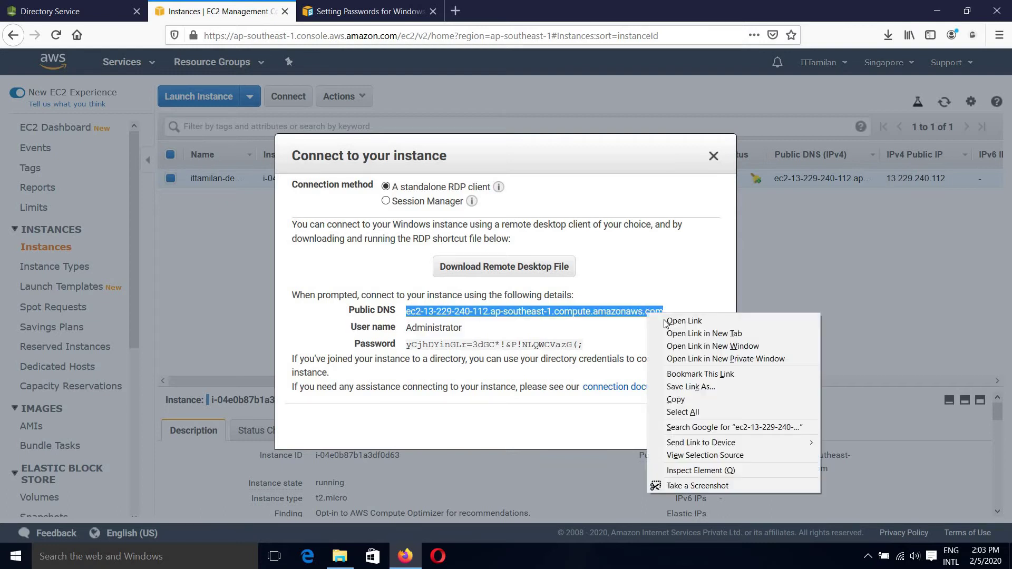
left_click(720, 396)
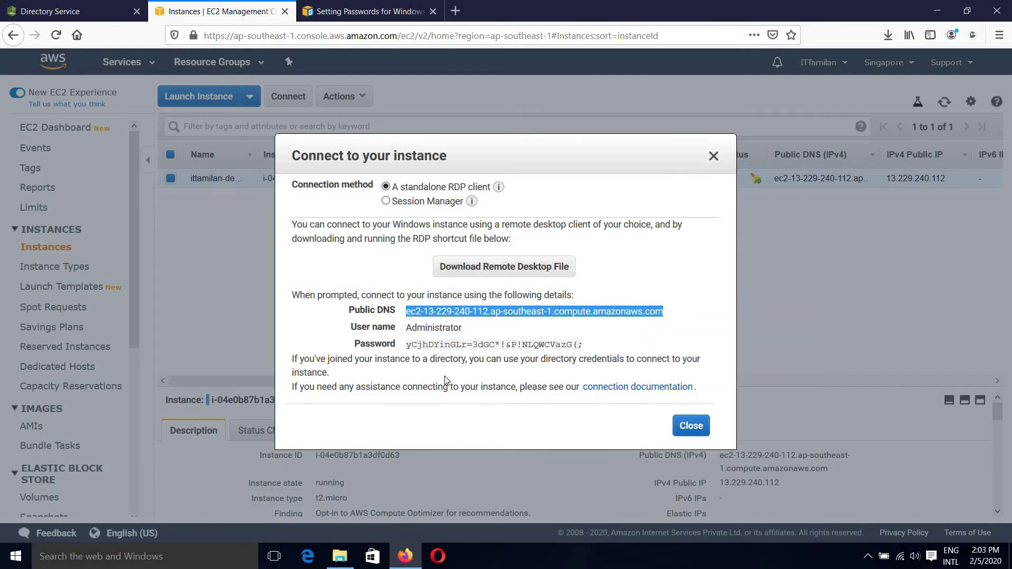
left_click(182, 552)
type("r")
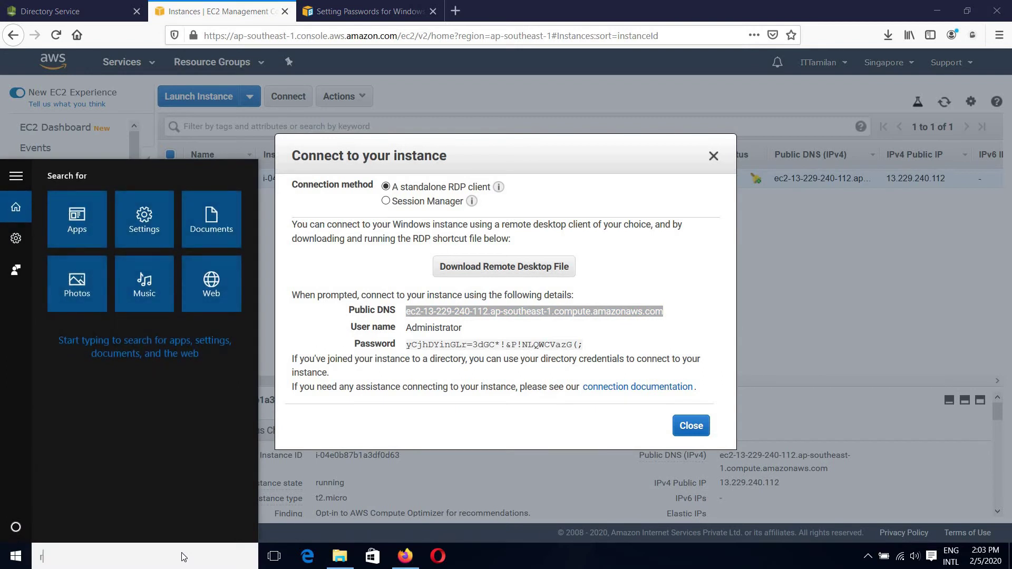
type("emo")
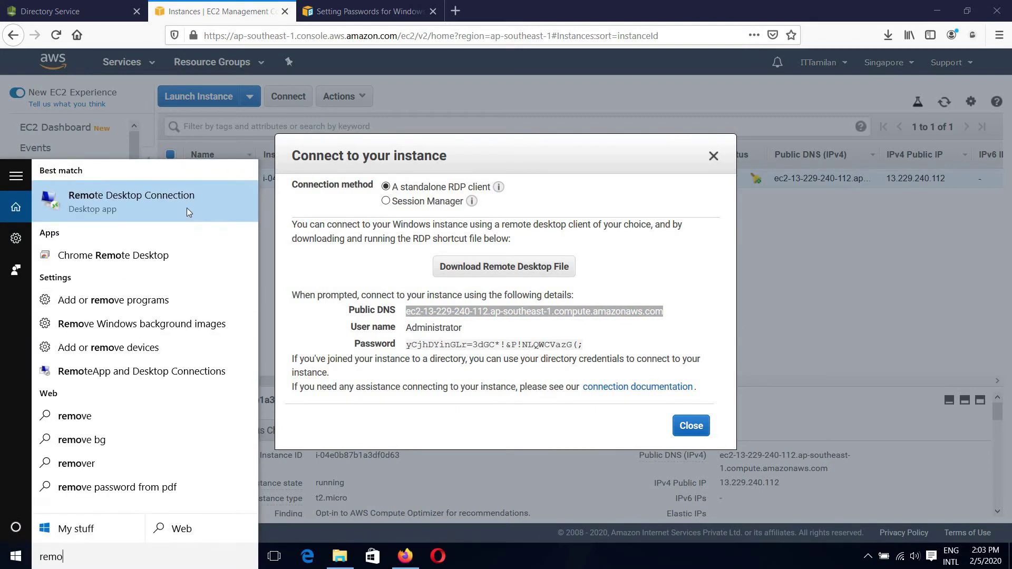
left_click(185, 206)
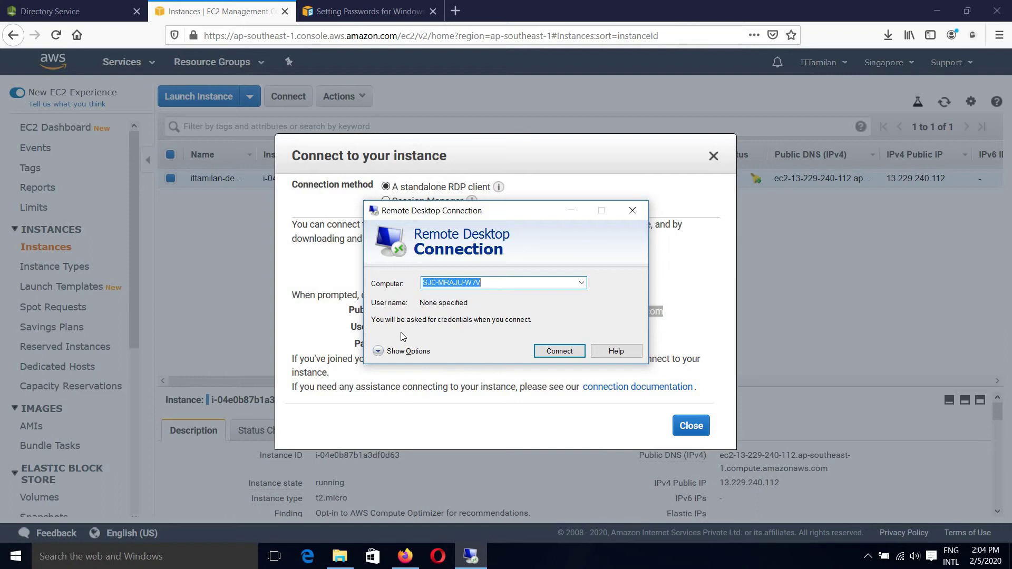
left_click(413, 353)
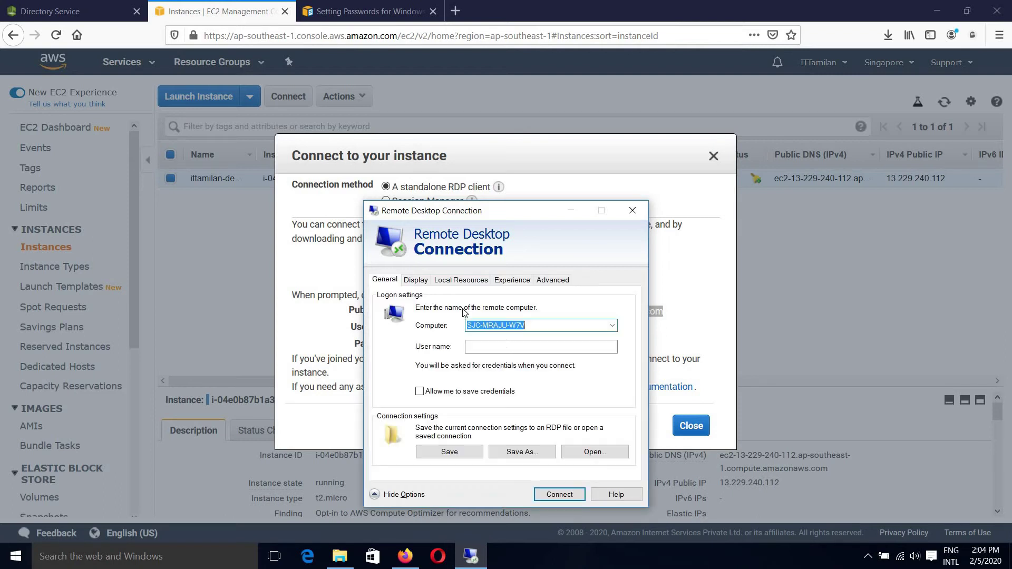
key("ctrl+v")
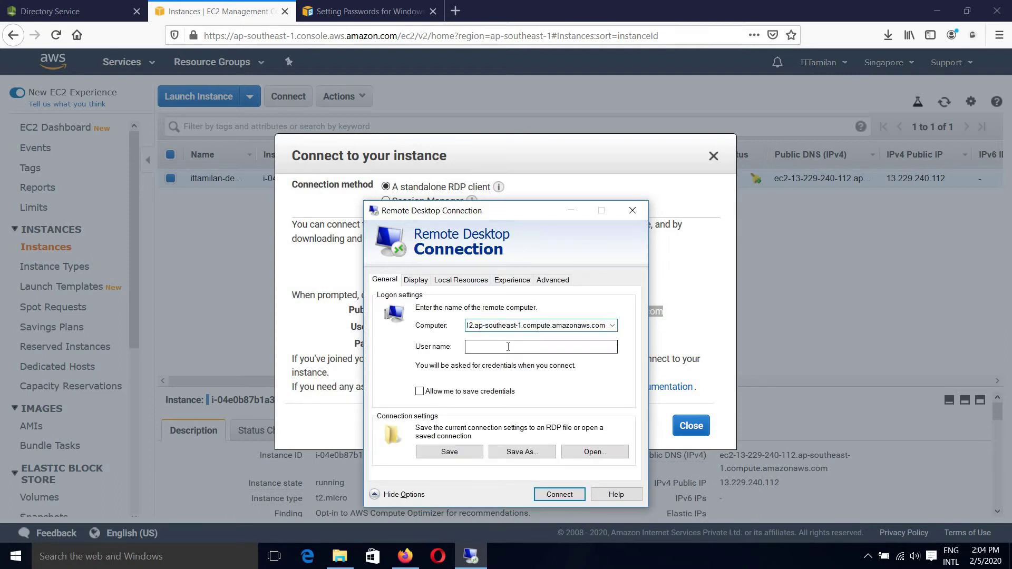
- Copy the user name Administrator from the instance's connection details into Remote Desktop Connection and start the connection
left_click(692, 323)
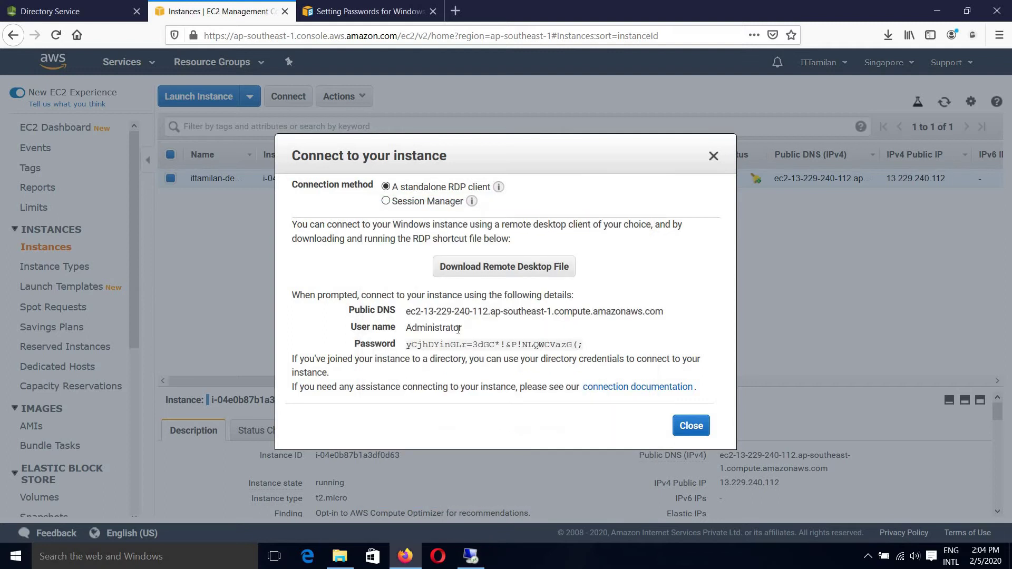
double_click(421, 329)
key("ctrl+c")
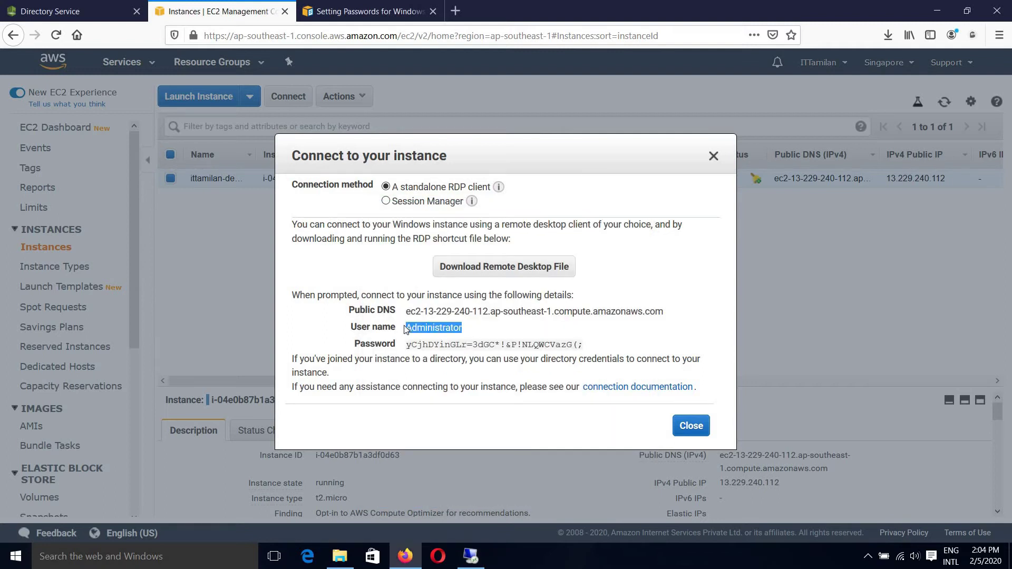
left_click(477, 551)
key("ctrl+v")
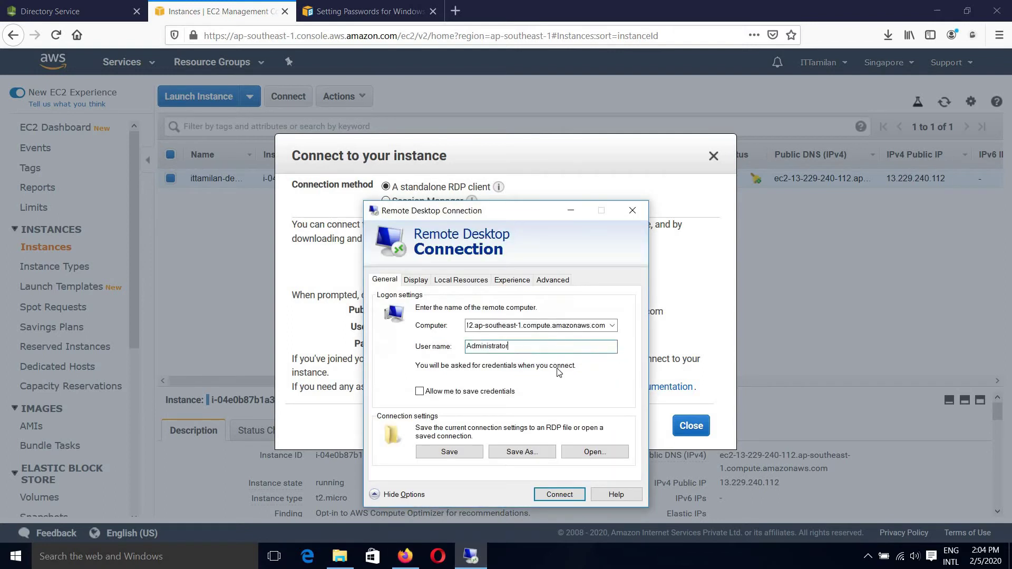
left_click(564, 495)
- Copy the instance's Windows password into the Administrator credentials, submit it, and accept the certificate warning to connect
left_click(495, 365)
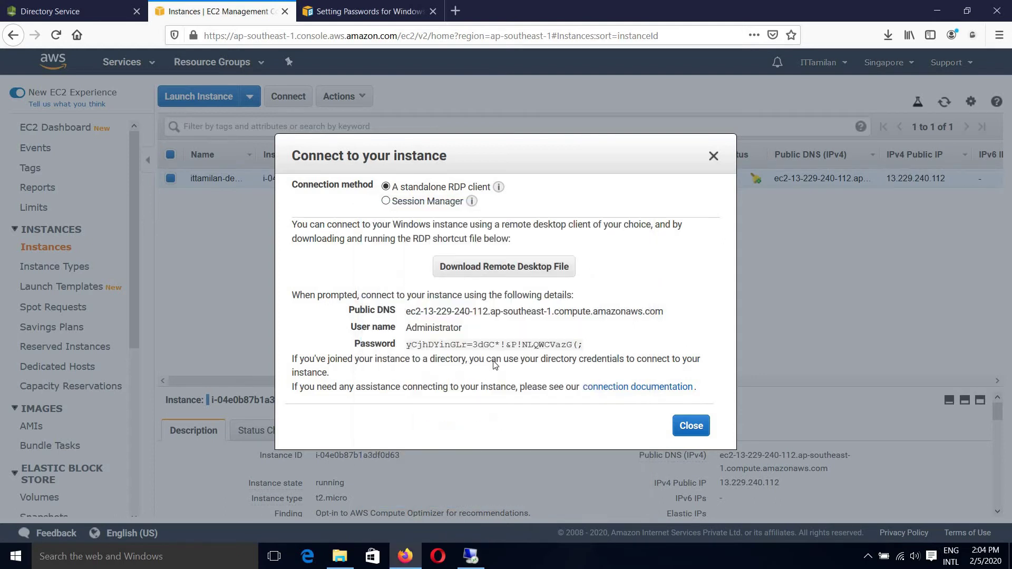
left_click_drag(408, 345, 578, 359)
left_click(590, 345)
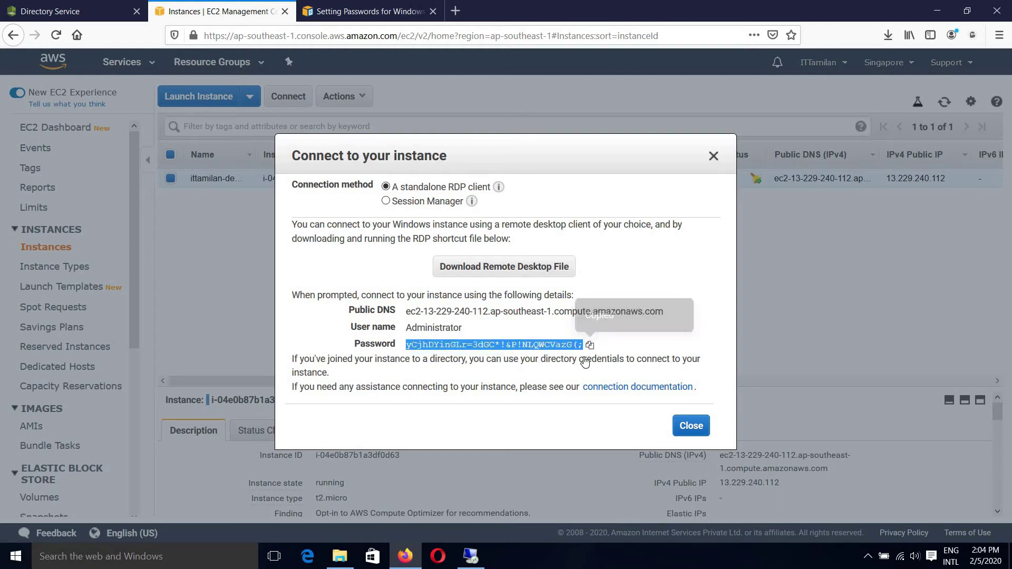
left_click(471, 556)
key("ctrl+v")
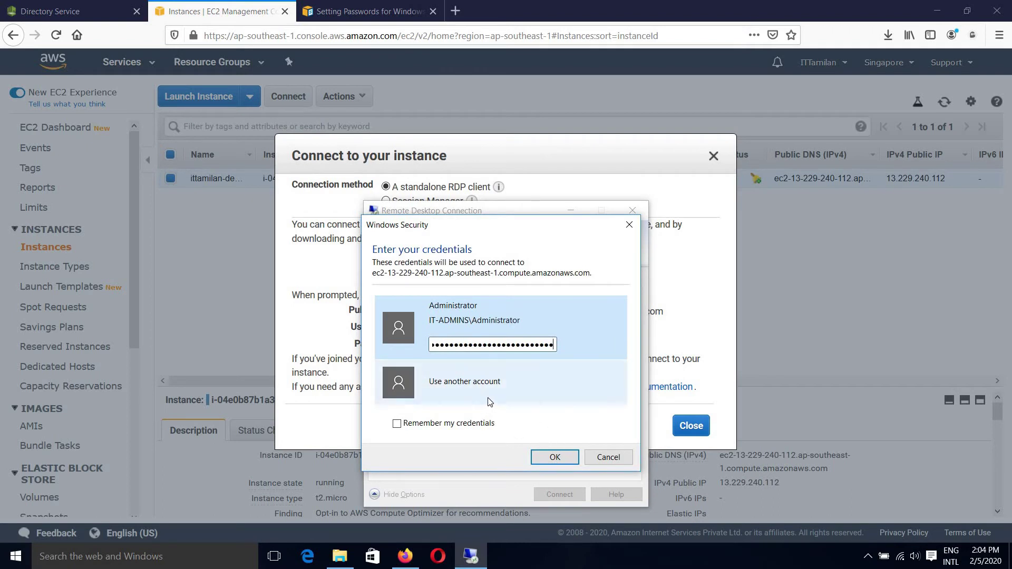
left_click(471, 387)
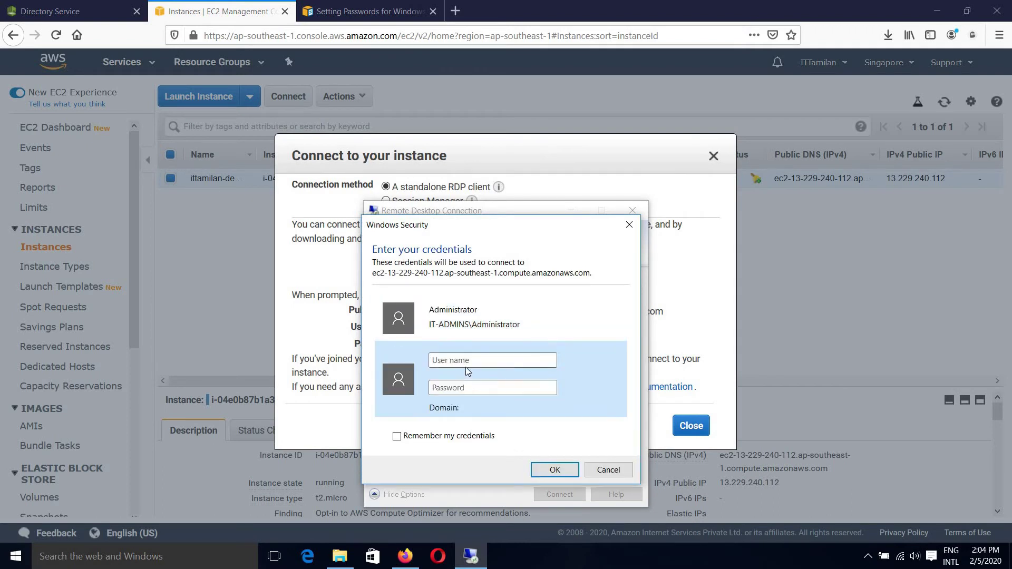
left_click(469, 332)
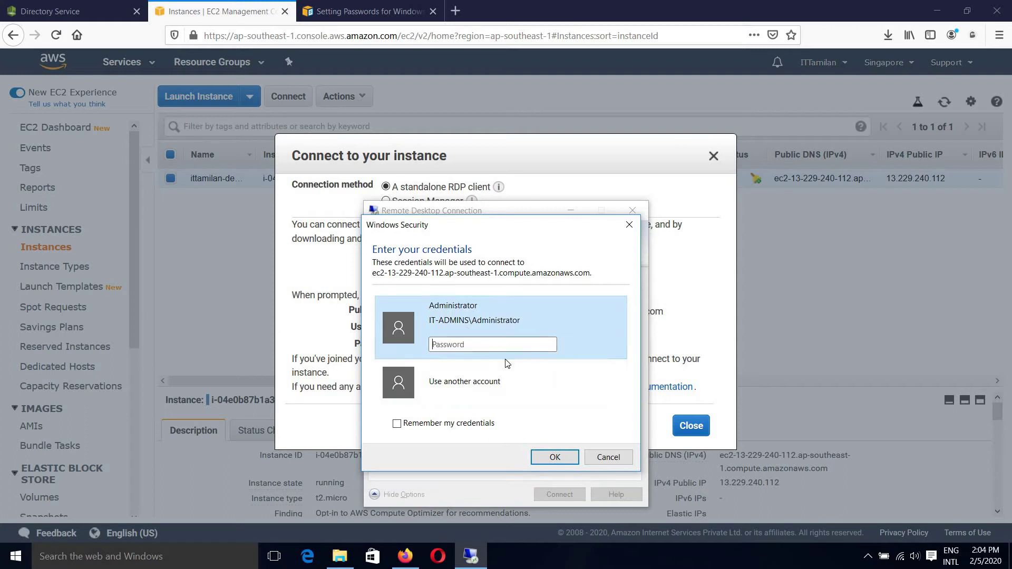
key("ctrl+v")
left_click(559, 456)
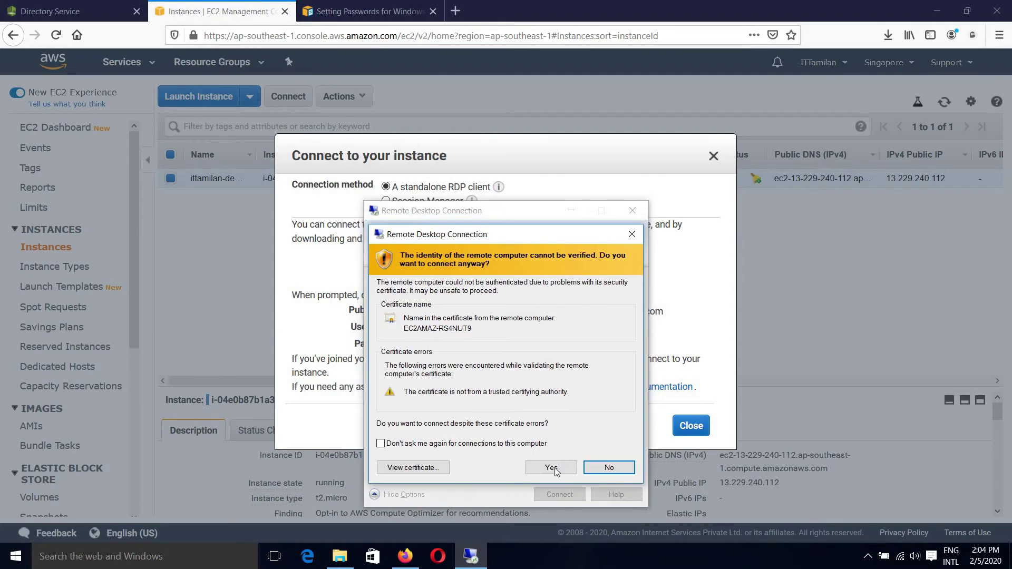
left_click(551, 468)
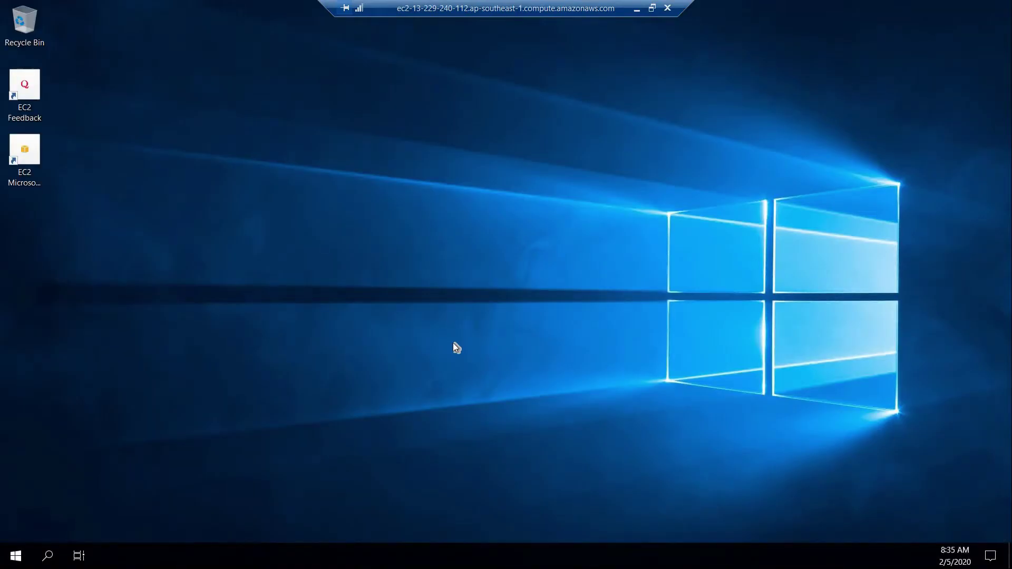
- Leave the remote session, close the instance's connection details, and refresh the Directory Service list to check the ittamilan.com directory's status
left_click(636, 10)
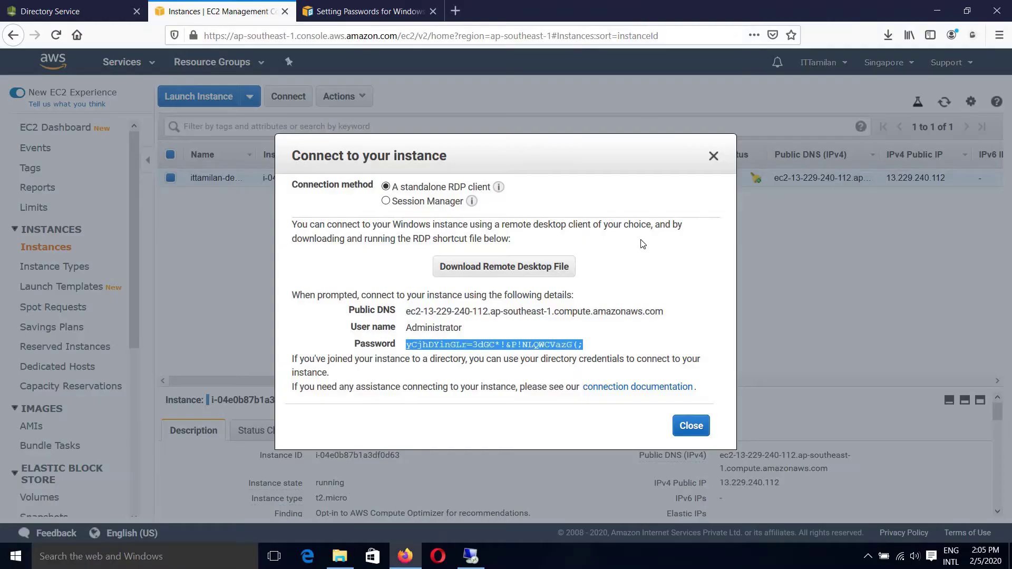
left_click(690, 426)
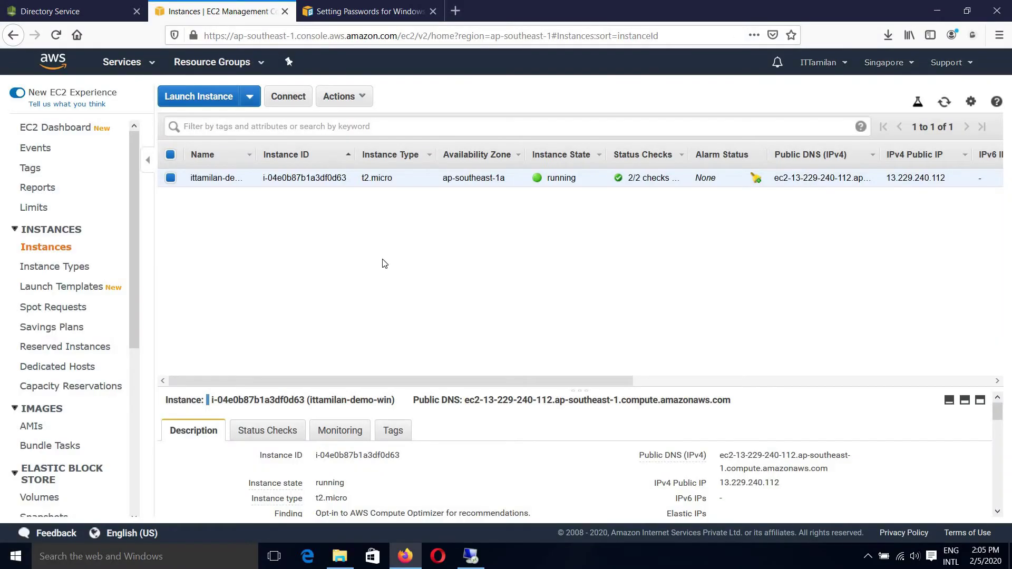
left_click(47, 11)
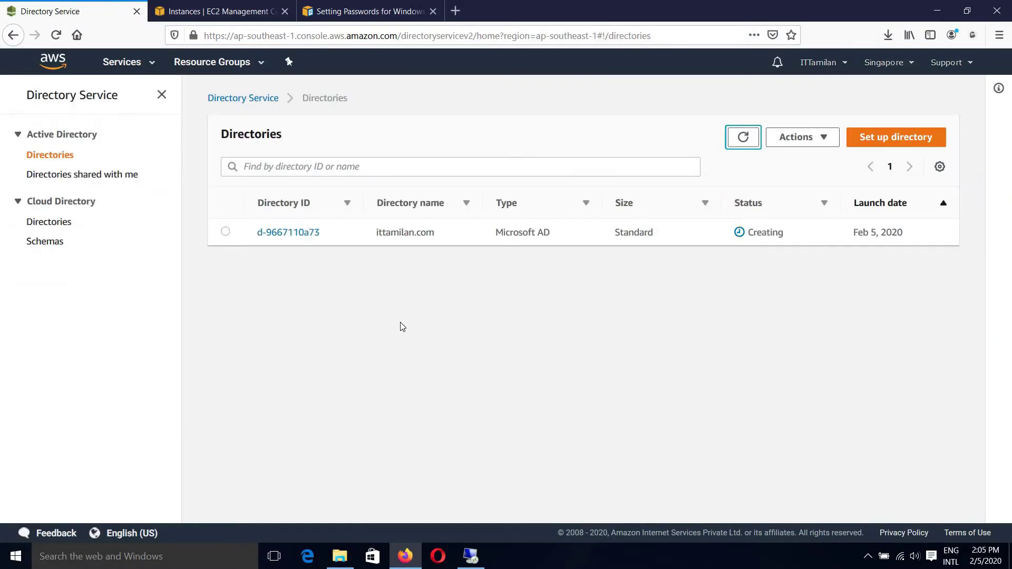
left_click(743, 138)
left_click(743, 138)
- Return to the remote session and close the command prompt window on its desktop
left_click(480, 557)
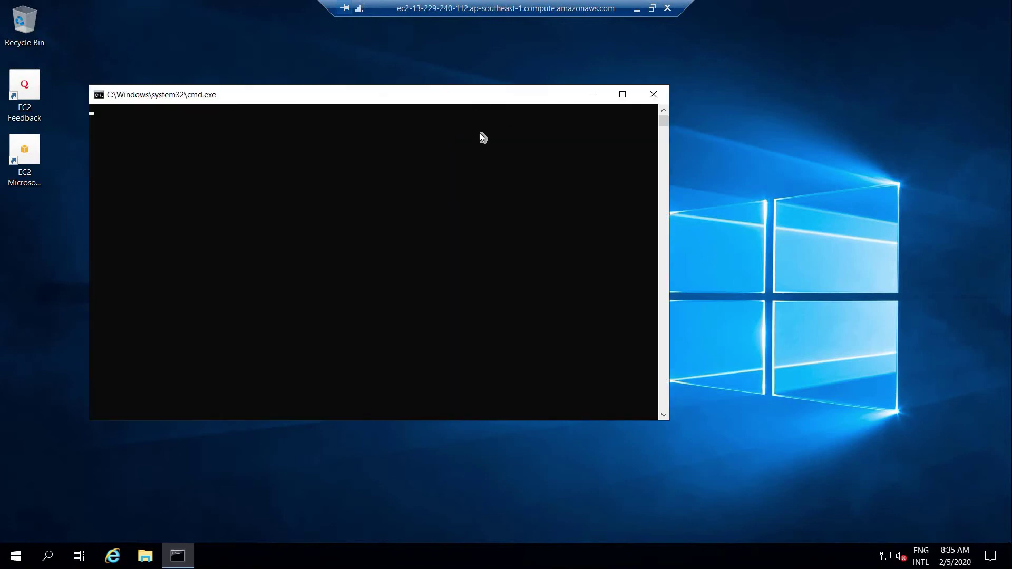
left_click(654, 95)
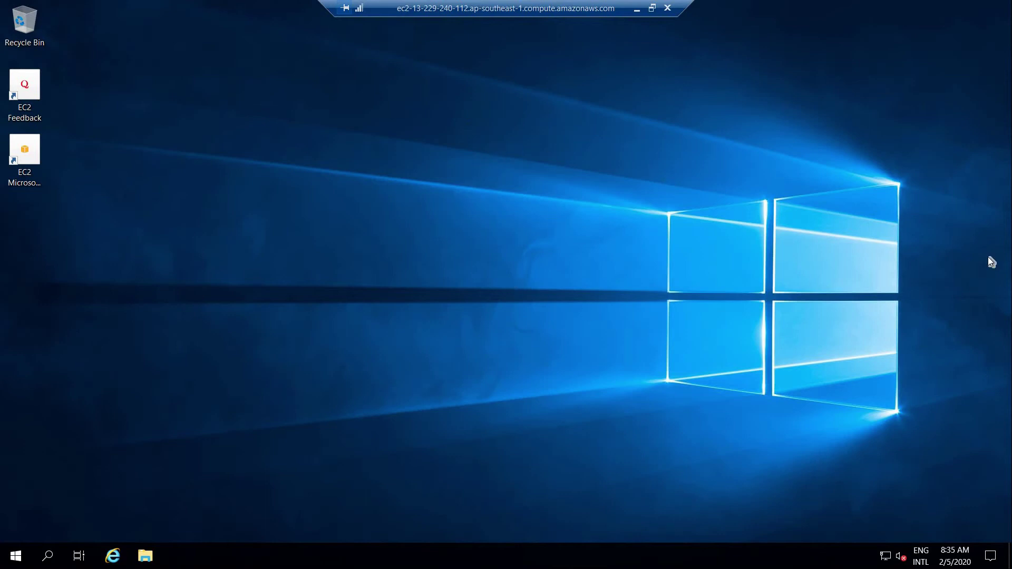
right_click(473, 162)
left_click(662, 70)
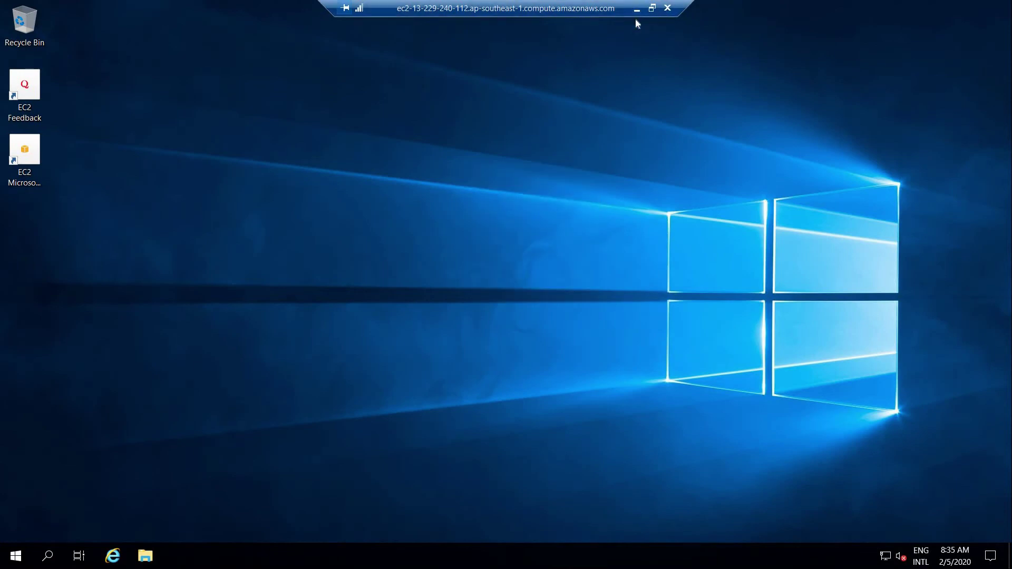
- Refresh the directories list again to check the ittamilan.com directory's status, and briefly view the remote desktop's instance information
left_click(636, 9)
left_click(743, 137)
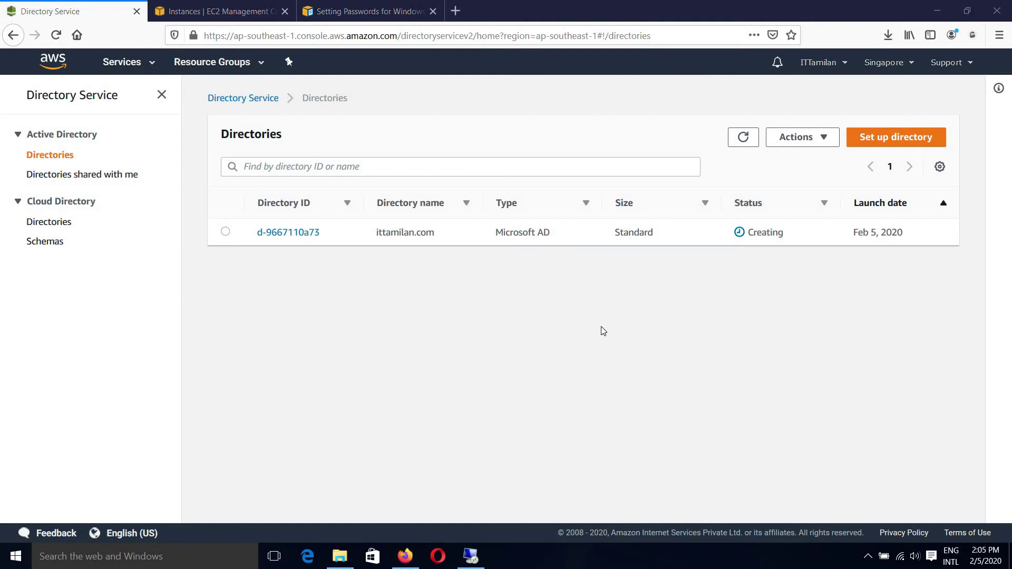
left_click(743, 137)
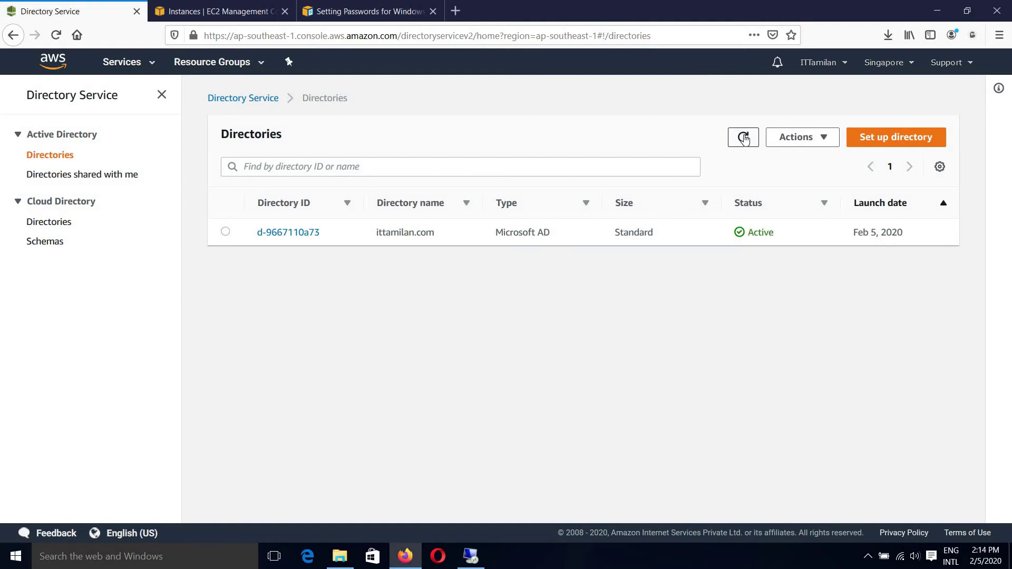
left_click(743, 137)
left_click(743, 138)
left_click(471, 555)
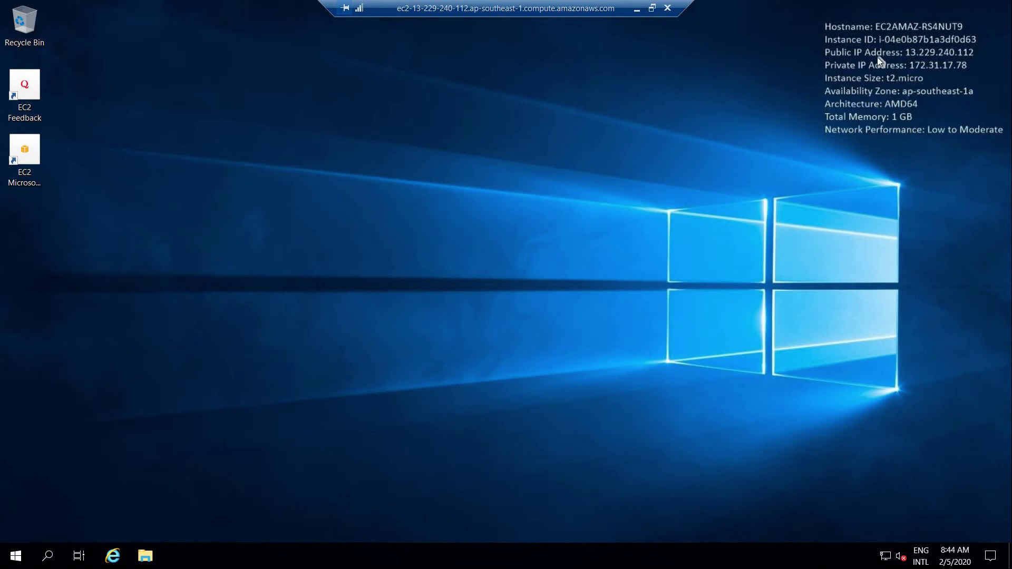
left_click(637, 9)
- Open the ittamilan.com directory's details, review them, and copy the directory DNS name
left_click(227, 233)
left_click(289, 237)
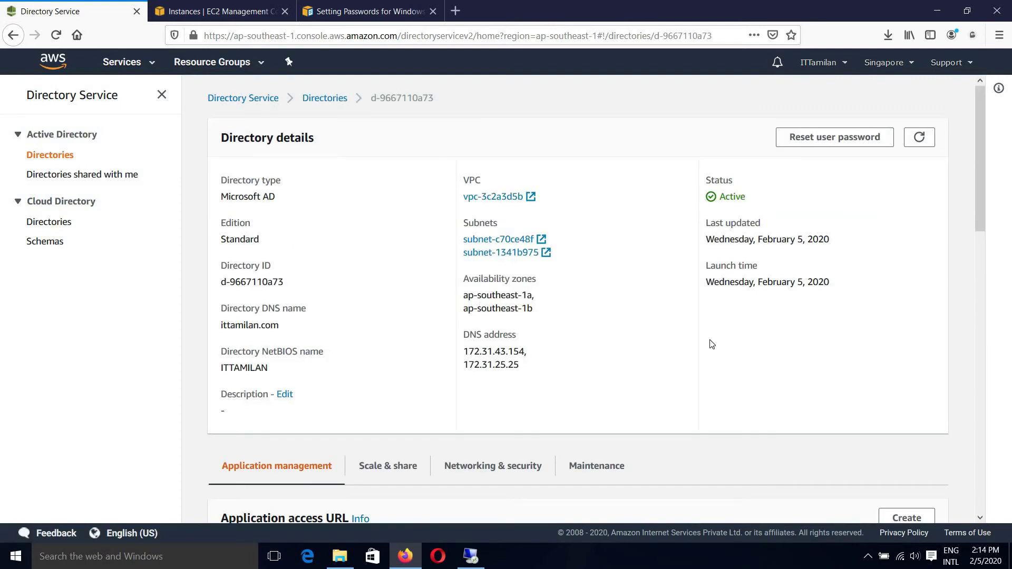
scroll(703, 339, "down", 5)
scroll(516, 326, "down", 6)
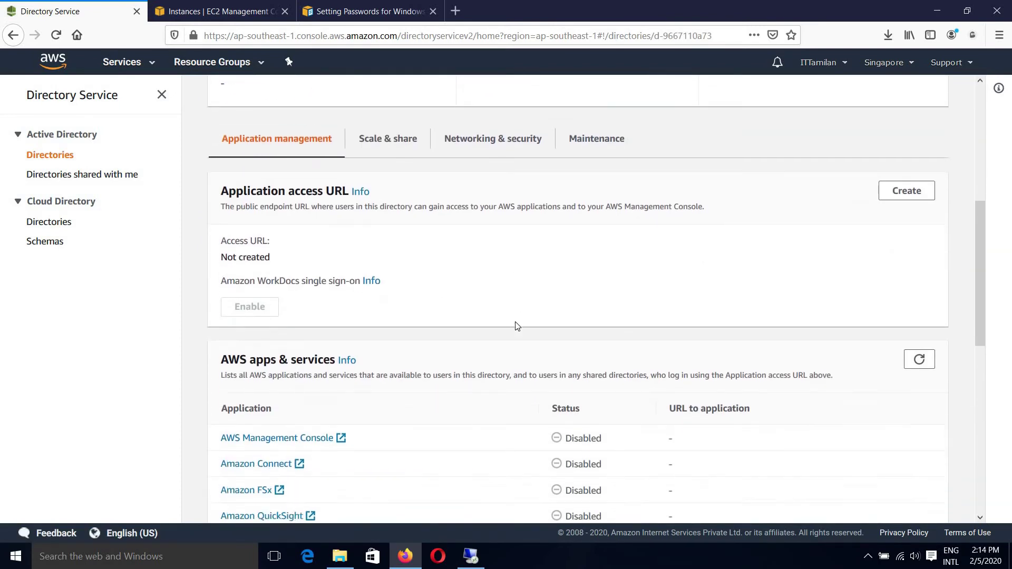
scroll(515, 385, "up", 9)
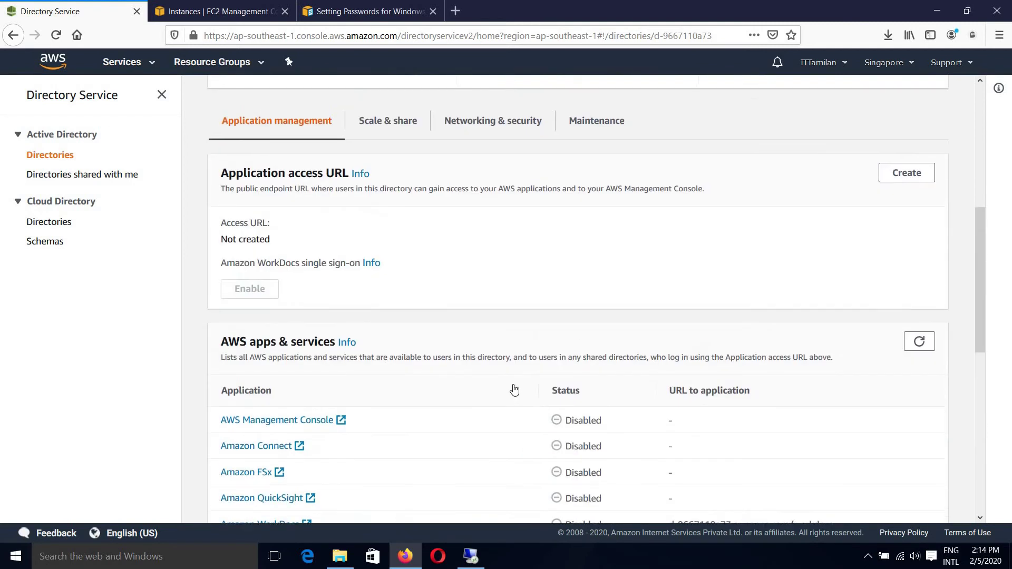
left_click_drag(287, 258, 220, 259)
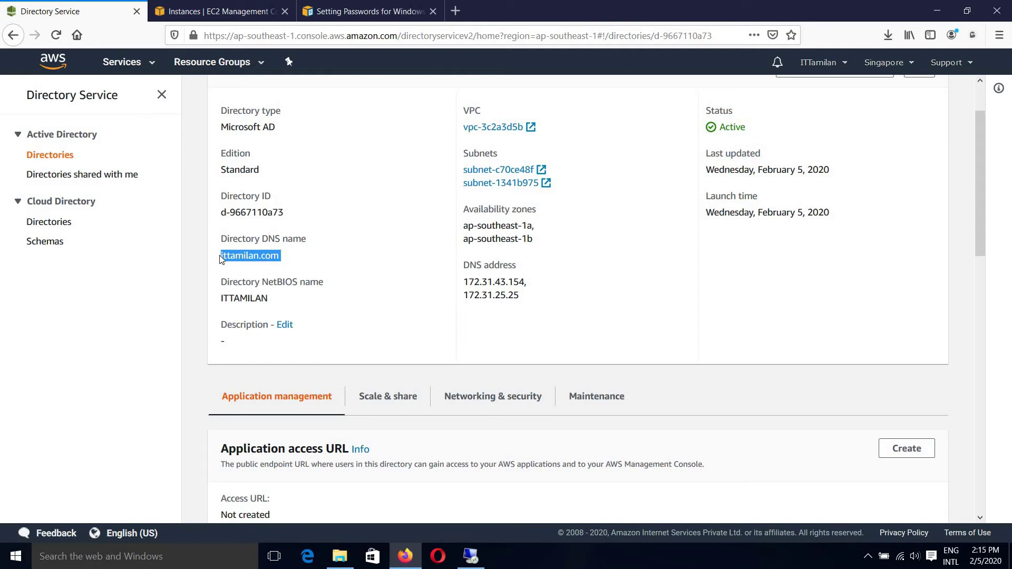
right_click(248, 254)
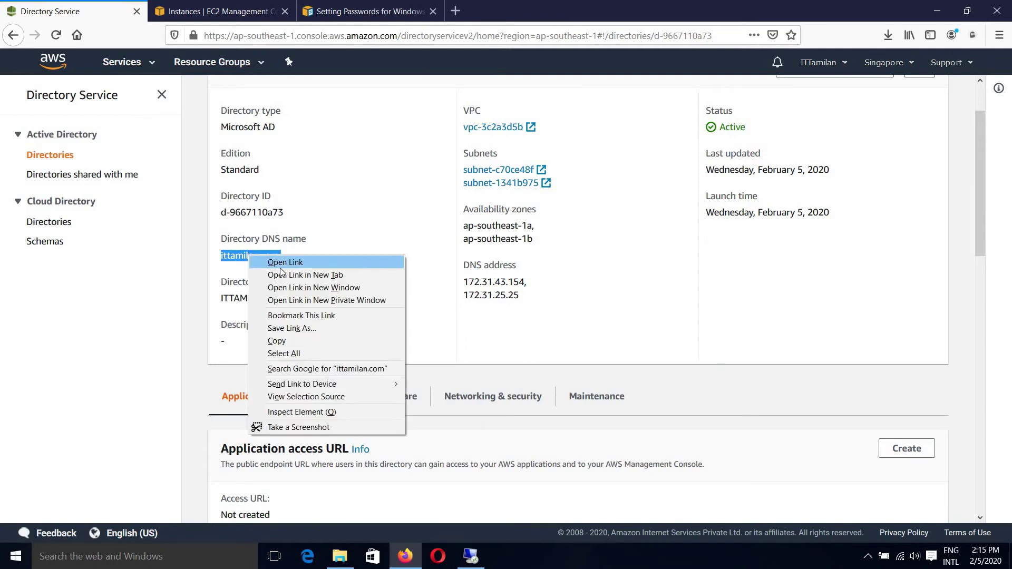
left_click(319, 343)
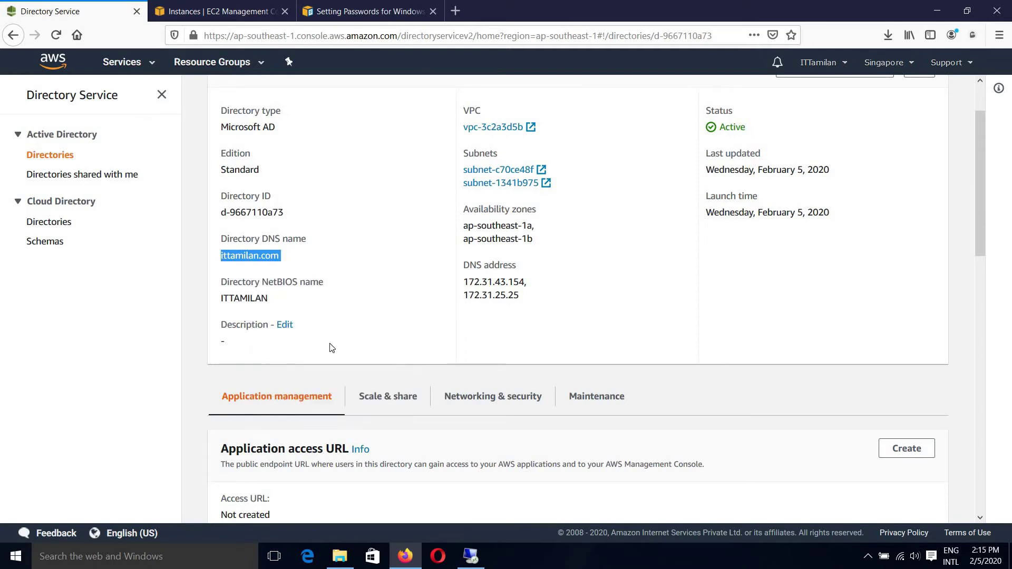
- In the remote session, open This PC's system properties and bring up the computer name and domain change settings
left_click(470, 556)
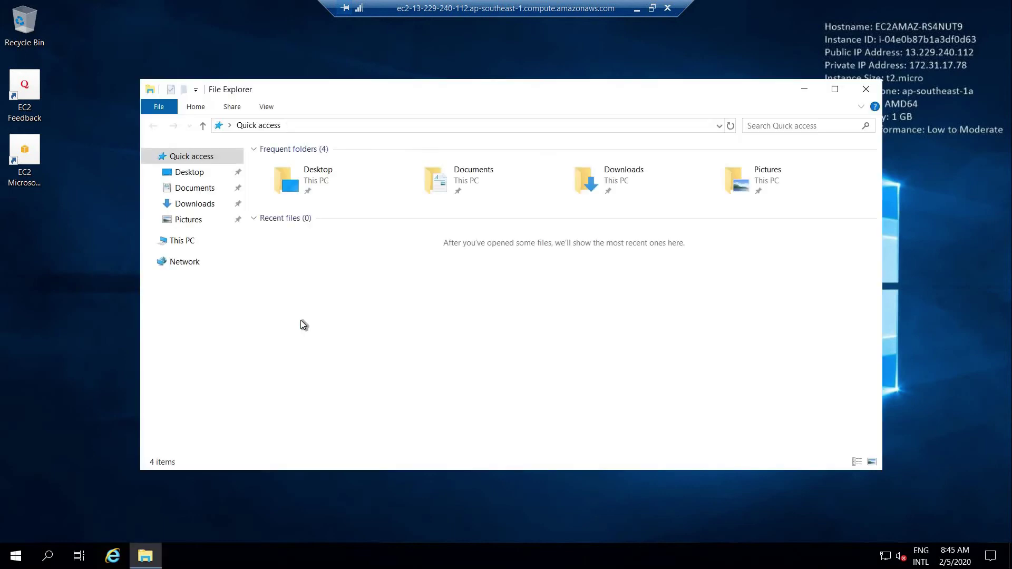
right_click(183, 243)
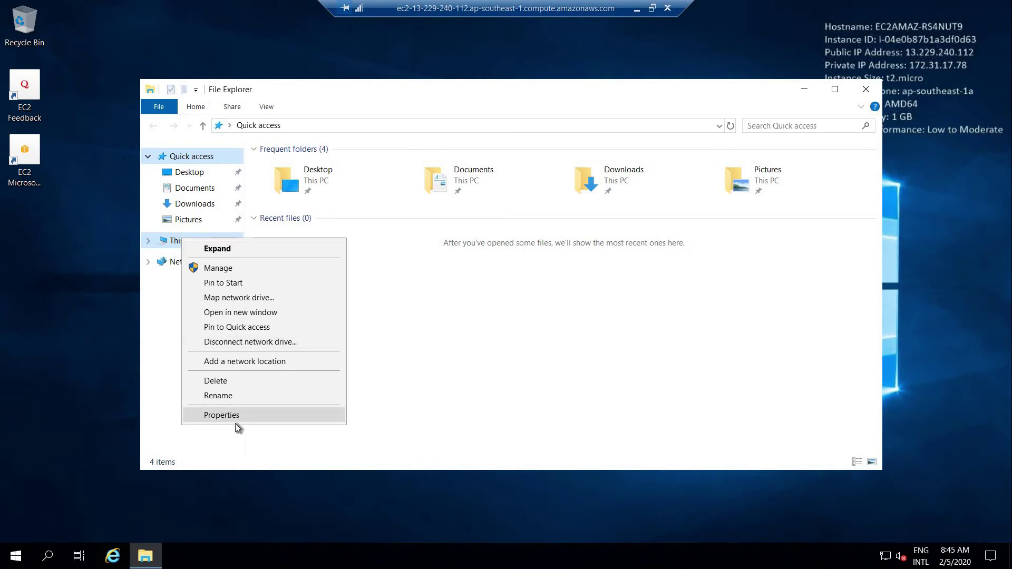
left_click(432, 435)
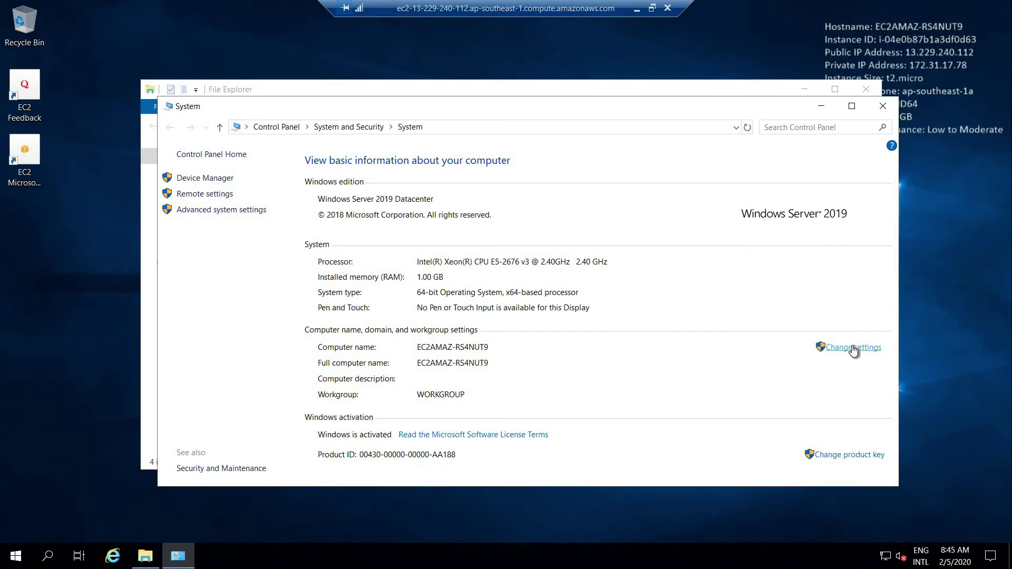
left_click(854, 349)
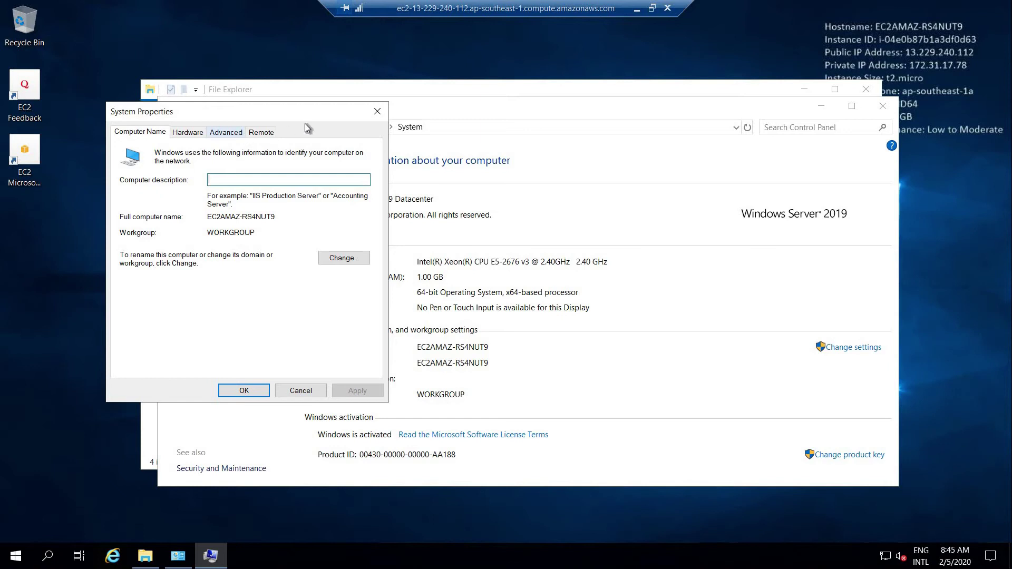
left_click_drag(293, 116, 490, 83)
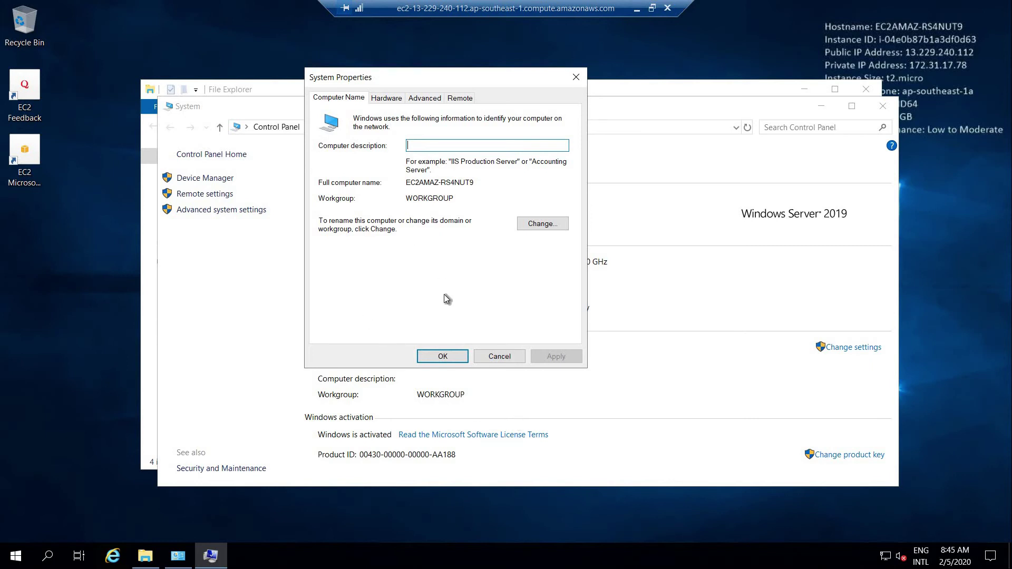
left_click(533, 223)
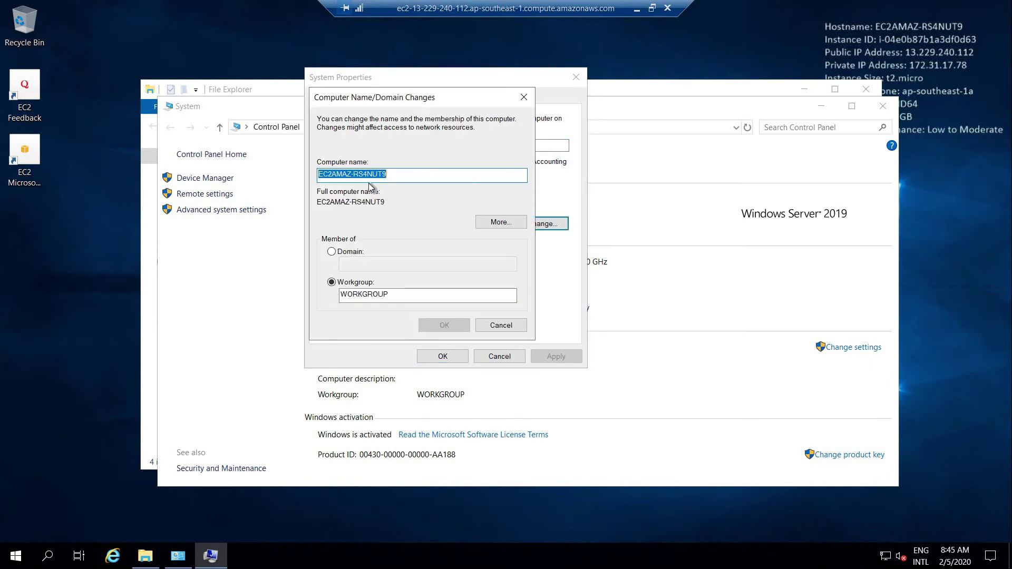
- Try to join the server to the domain ittamilan.com, and close the domain and system settings
left_click(353, 253)
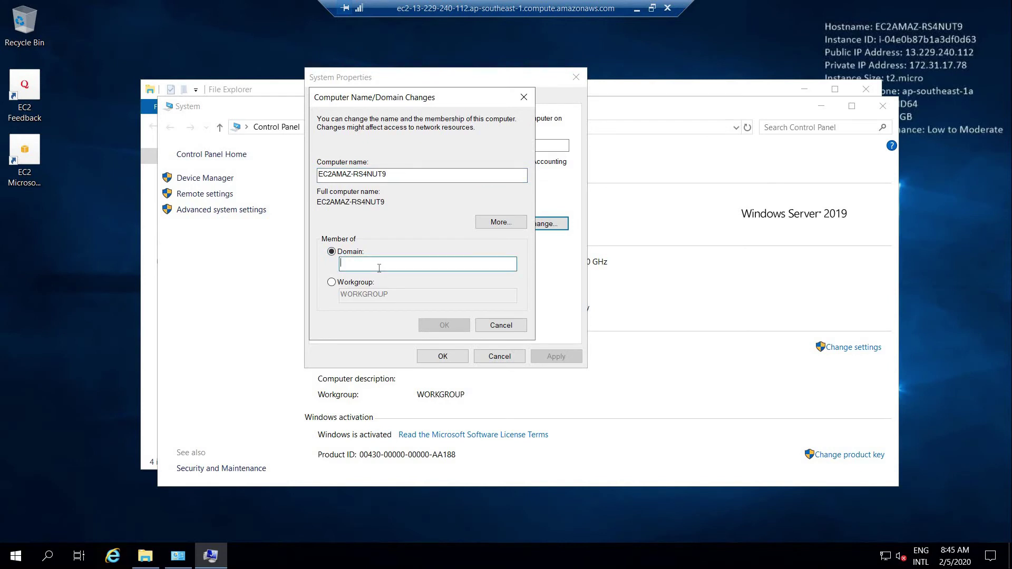
type("ittamilan.com")
left_click(446, 324)
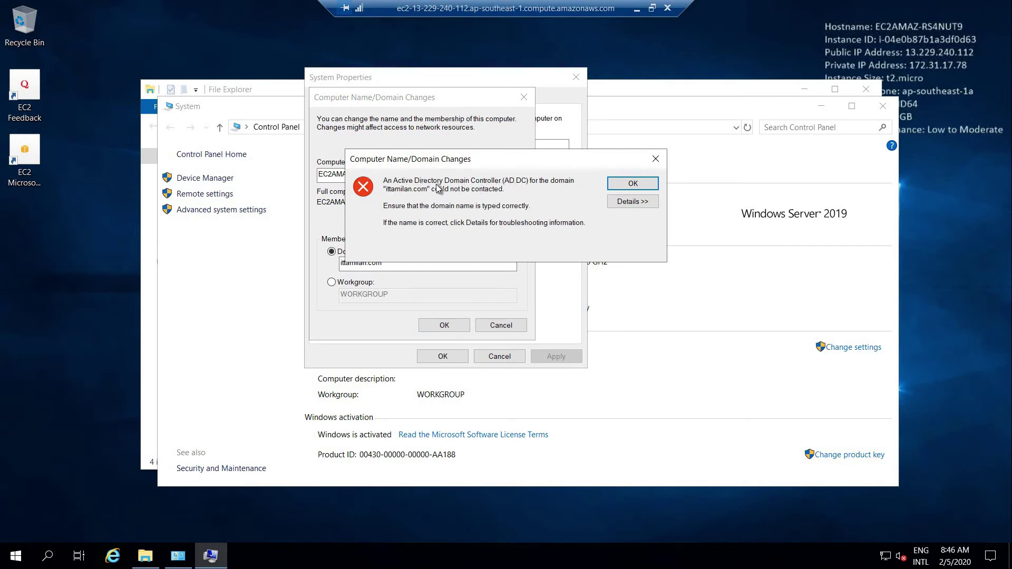
left_click(633, 188)
left_click(501, 326)
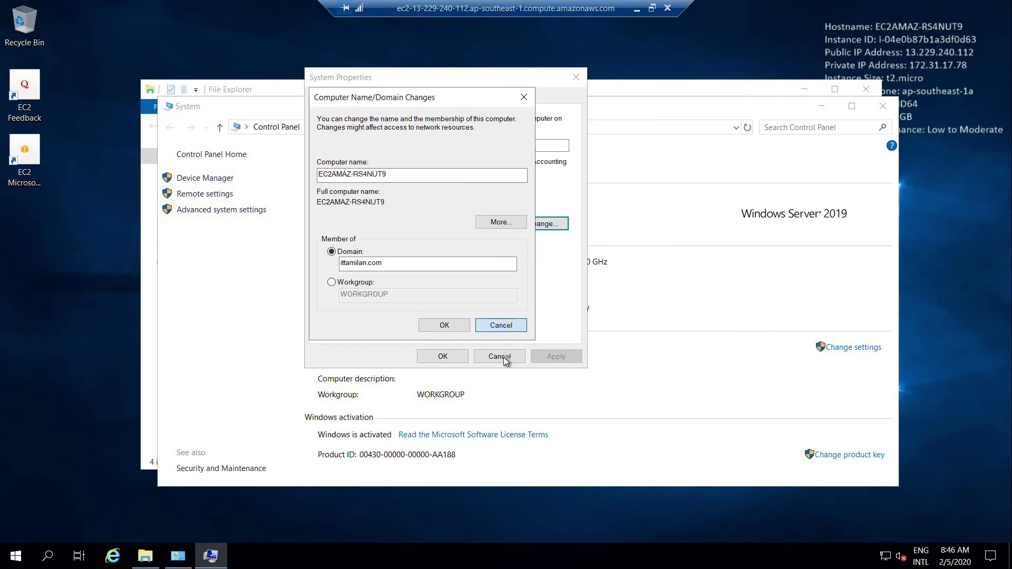
left_click(499, 357)
left_click(882, 106)
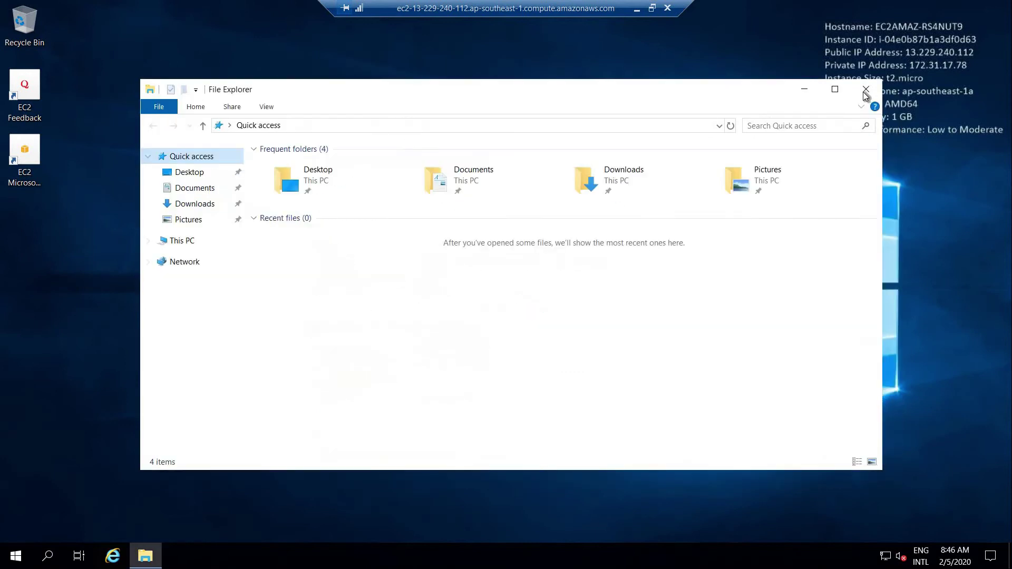
- Close File Explorer on the remote server and open its network adapter list through the Ethernet settings
key("alt+F4")
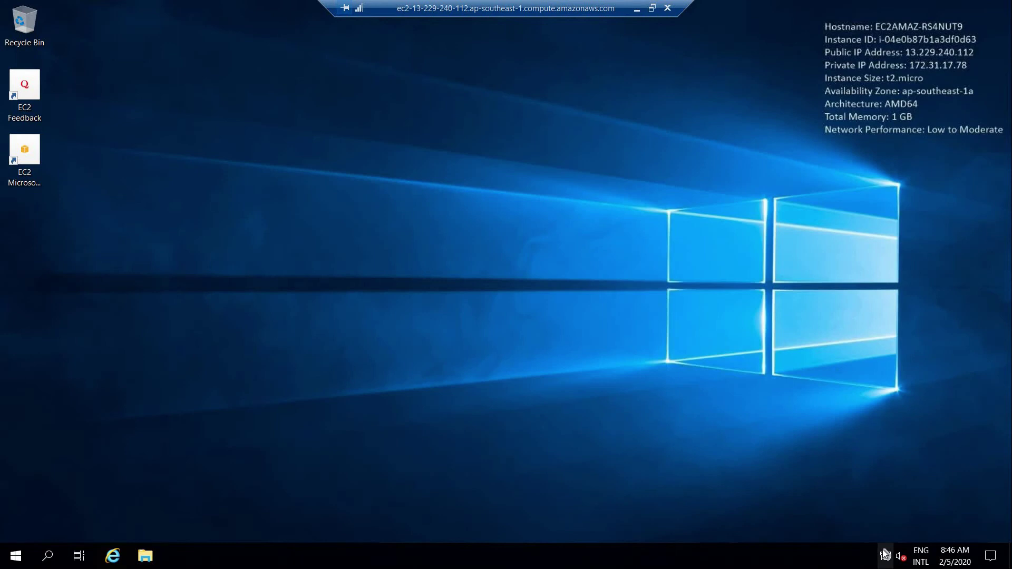
right_click(885, 553)
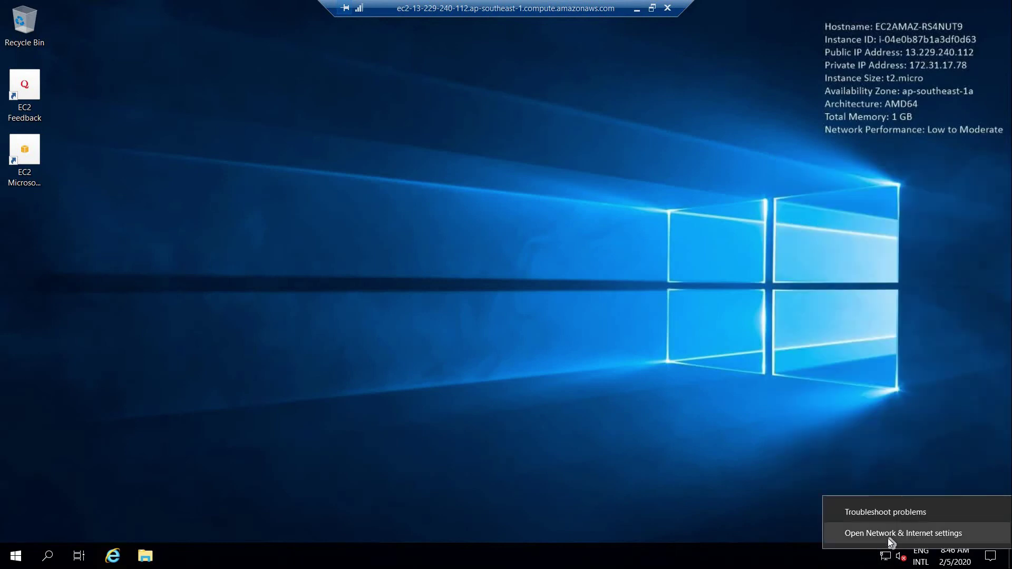
left_click(889, 535)
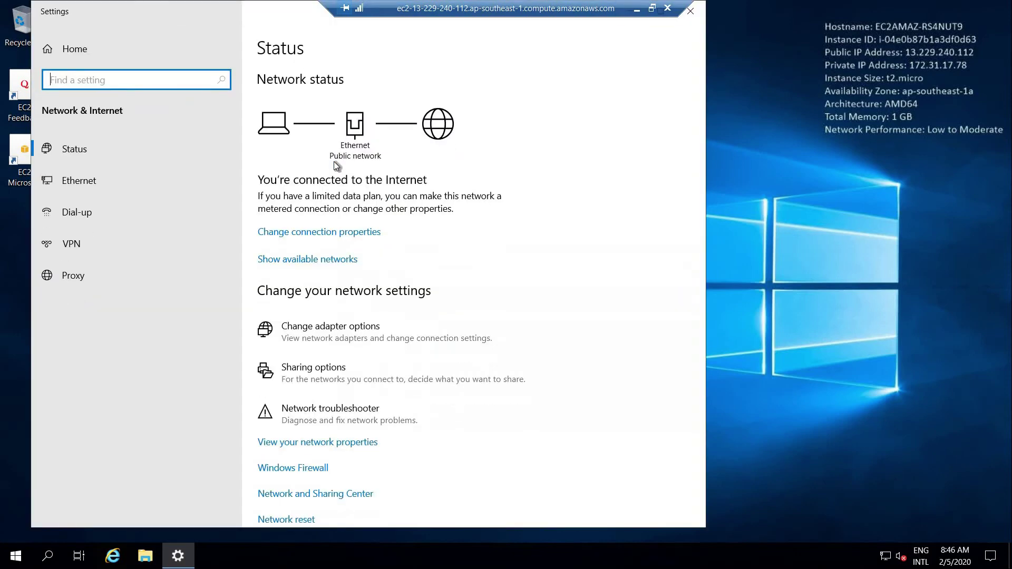
left_click(84, 177)
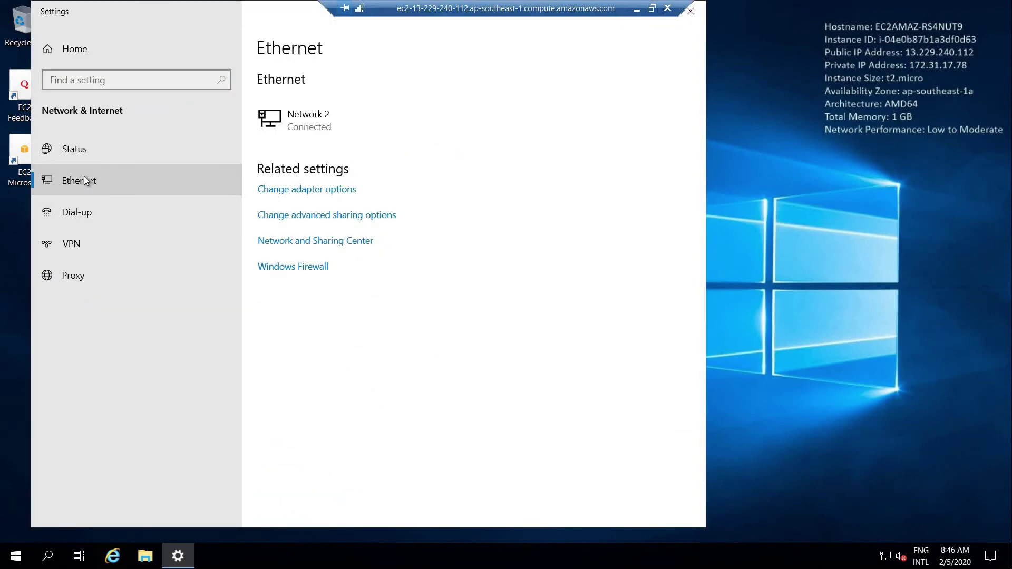
left_click(338, 191)
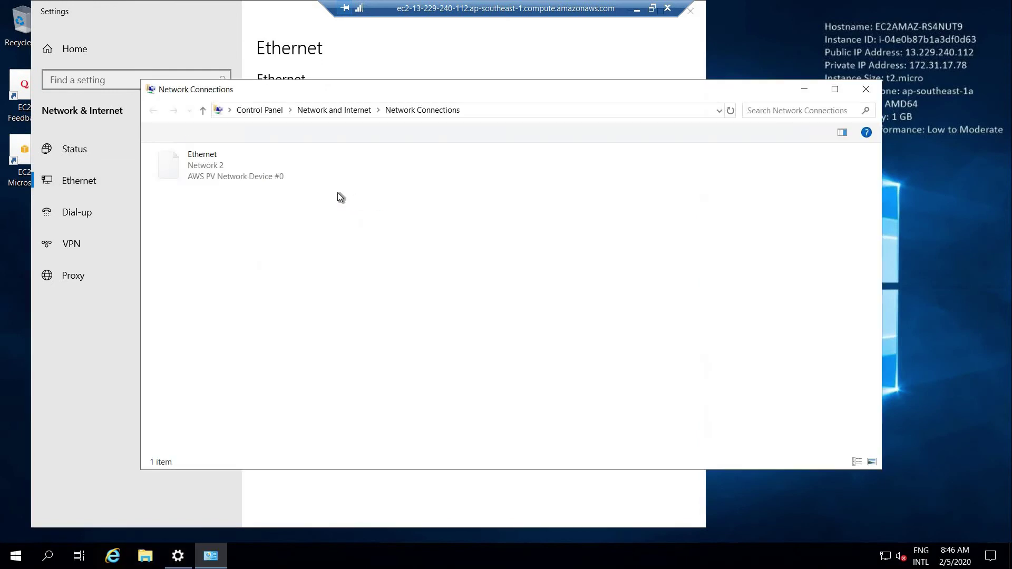
- Open the Ethernet adapter's Internet Protocol Version 4 properties and choose to use manually specified DNS server addresses
left_click(222, 172)
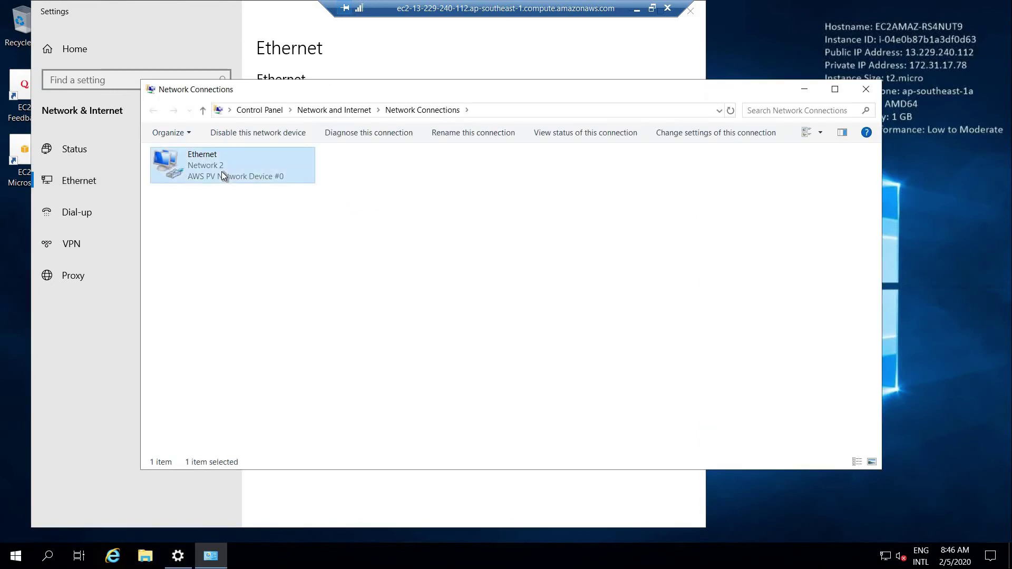
right_click(221, 171)
left_click(287, 299)
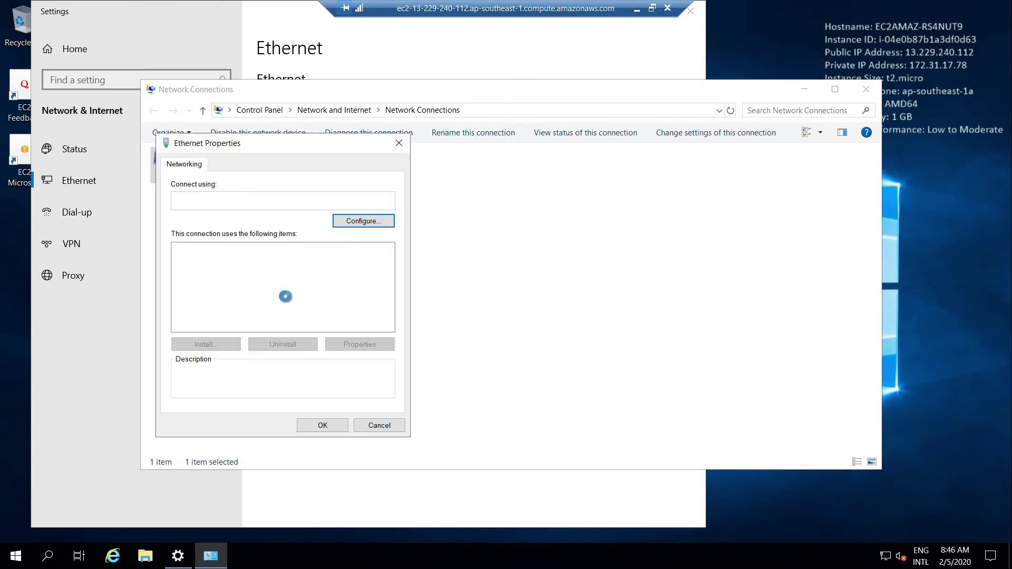
double_click(293, 283)
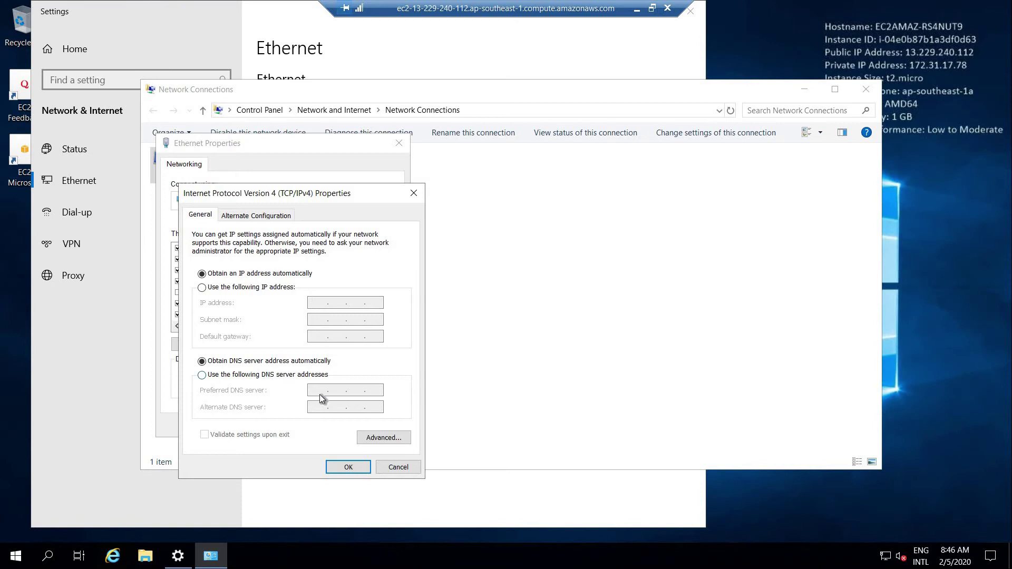
key("alt+e")
- Switch to the AWS directory details in the browser and copy the DNS address 172.31.43.154 without its trailing comma
left_click(637, 8)
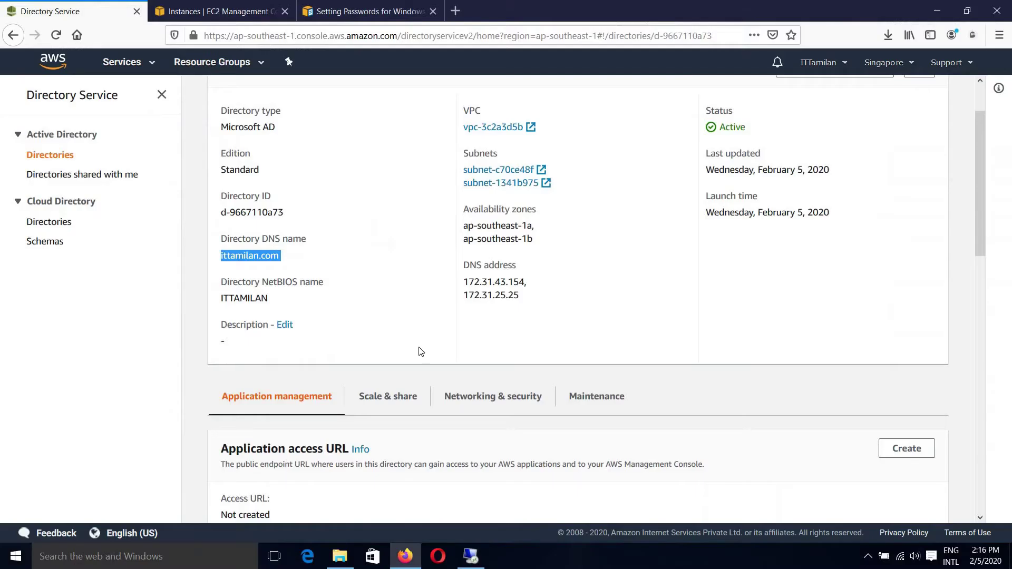
left_click_drag(526, 282, 463, 283)
right_click(515, 283)
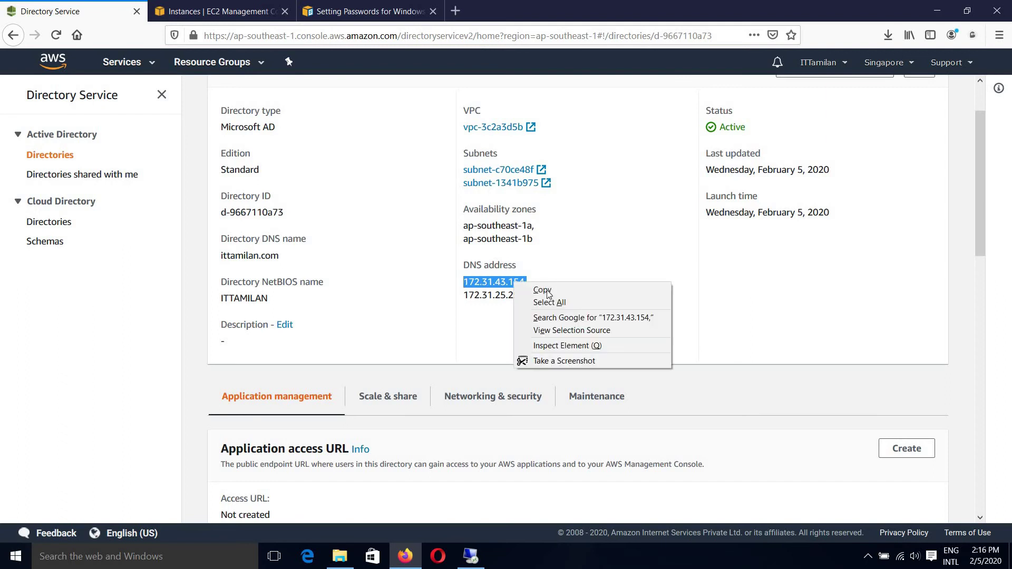
left_click(548, 294)
left_click(471, 282)
left_click_drag(464, 282, 520, 280)
right_click(518, 281)
left_click(559, 290)
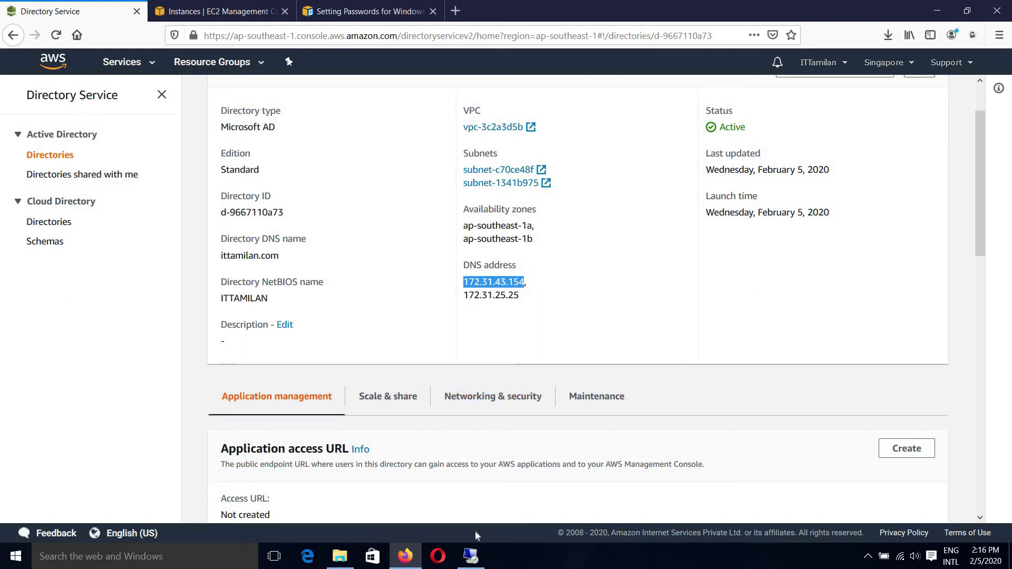
- Back in the remote session, set the preferred DNS server to 172.31.43.154, save the adapter properties and close the network windows
left_click(472, 555)
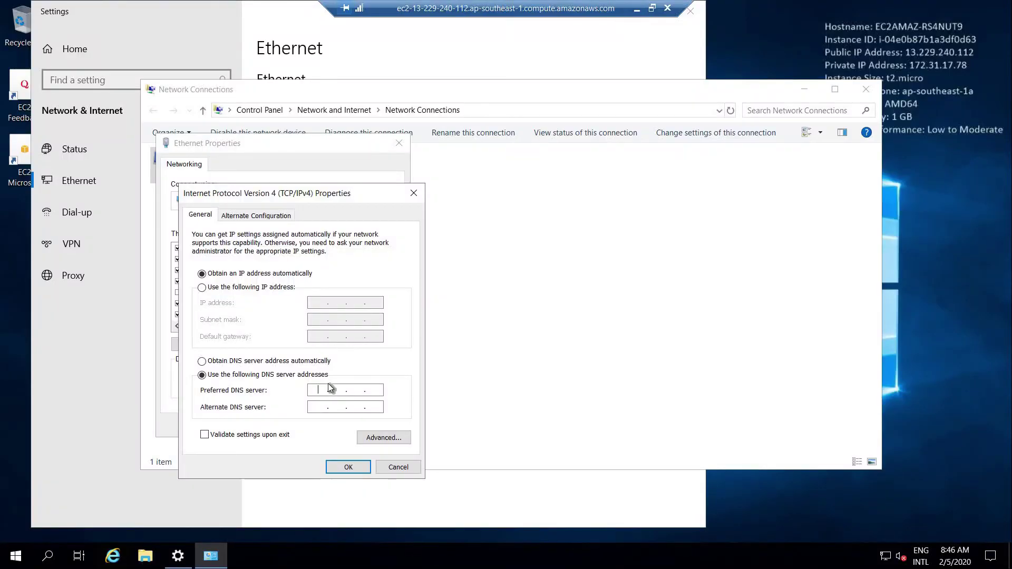
key("ctrl+v")
left_click(355, 468)
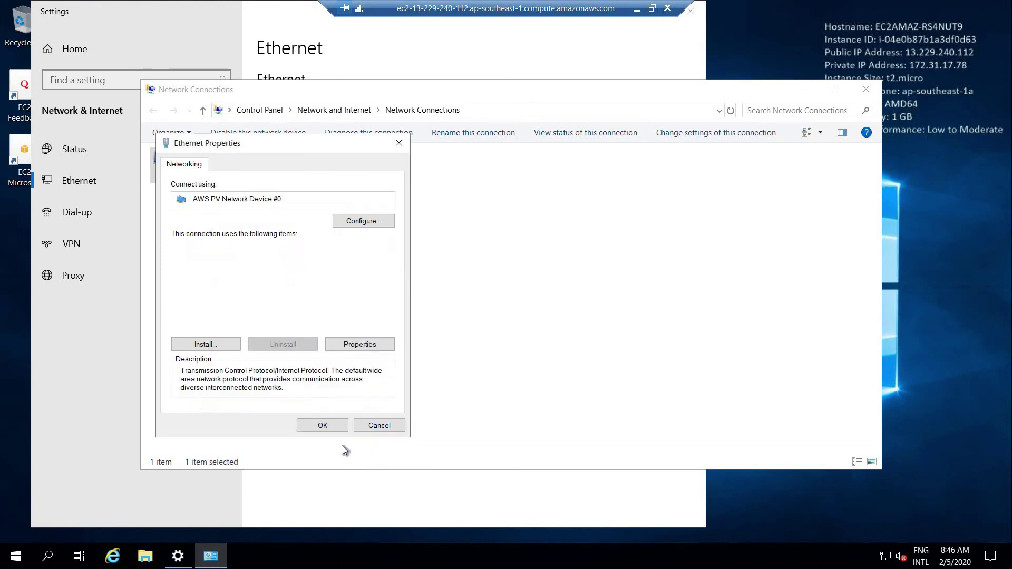
left_click(328, 426)
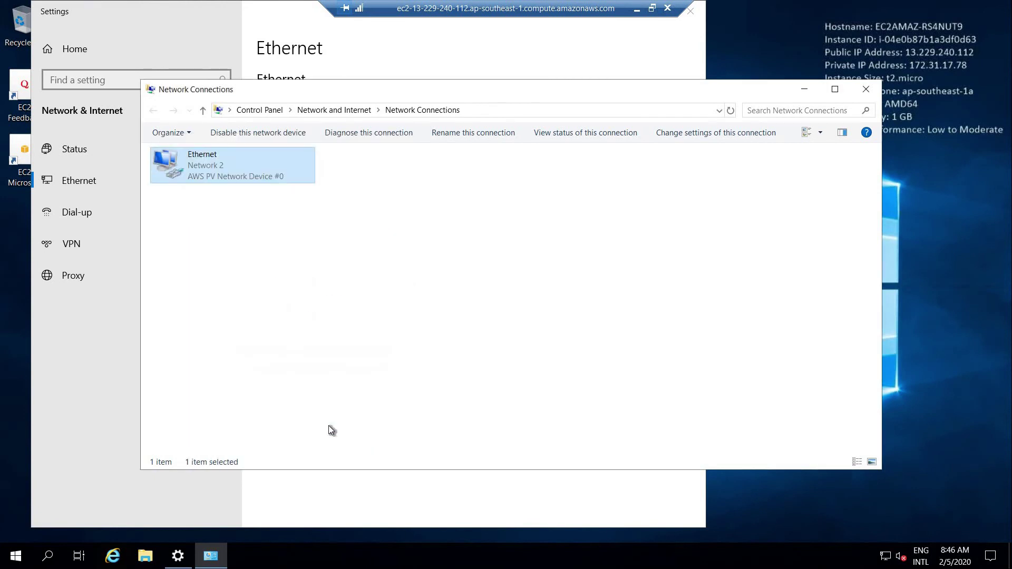
left_click(866, 89)
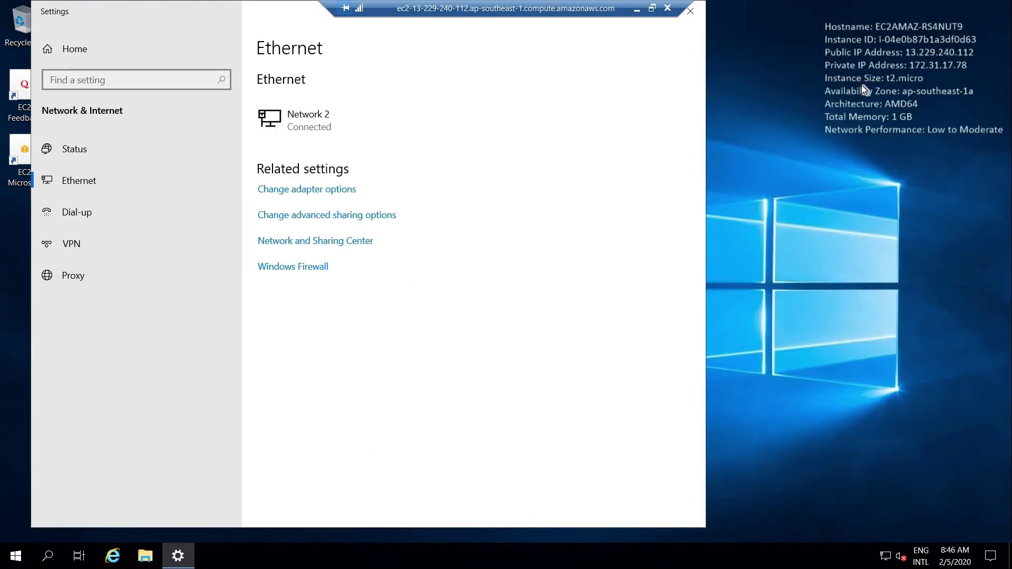
left_click(690, 11)
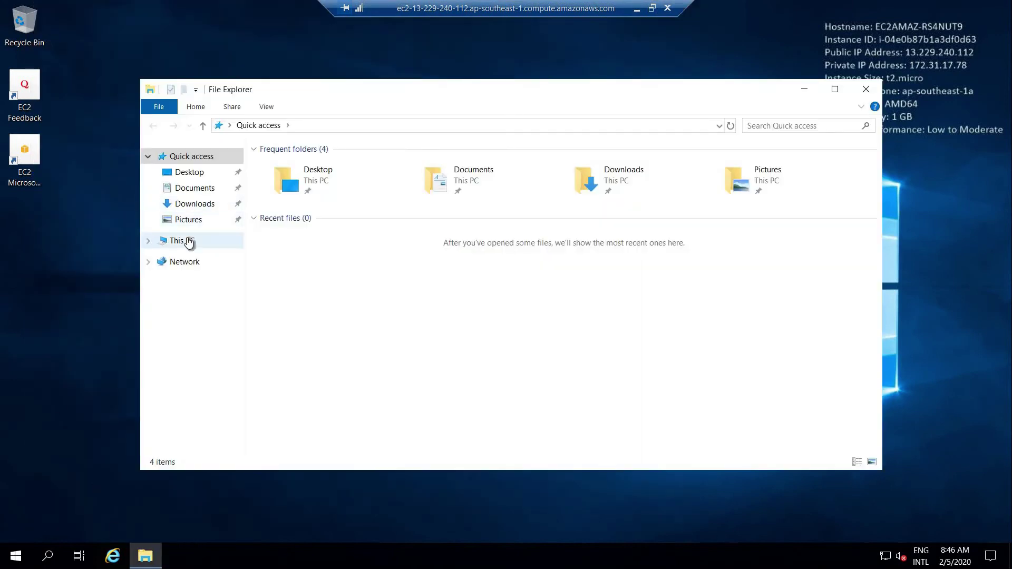
- Open This PC's system properties and change the computer's membership from workgroup to the domain ittamilan.com
left_click(189, 241)
right_click(189, 241)
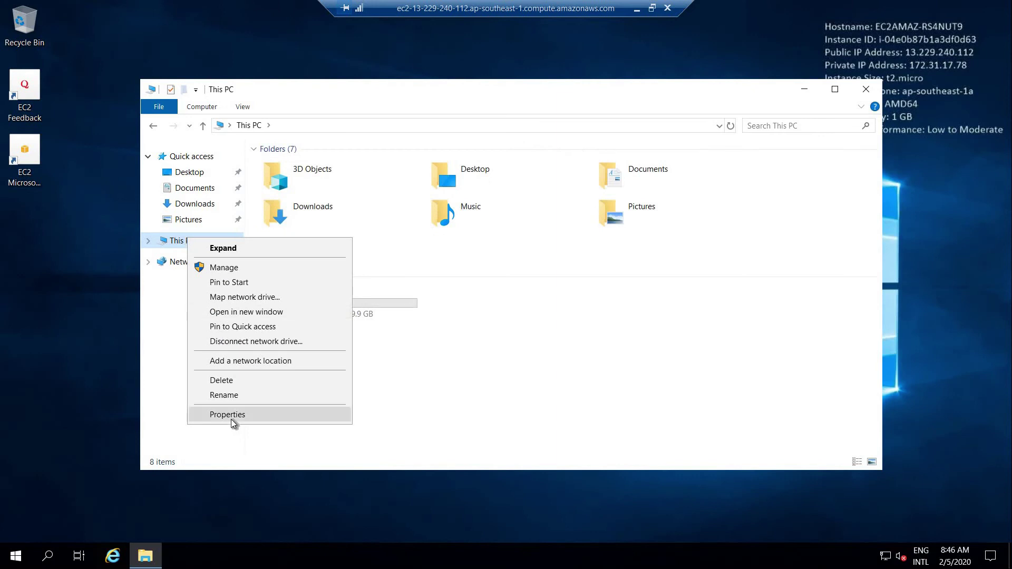
left_click(232, 416)
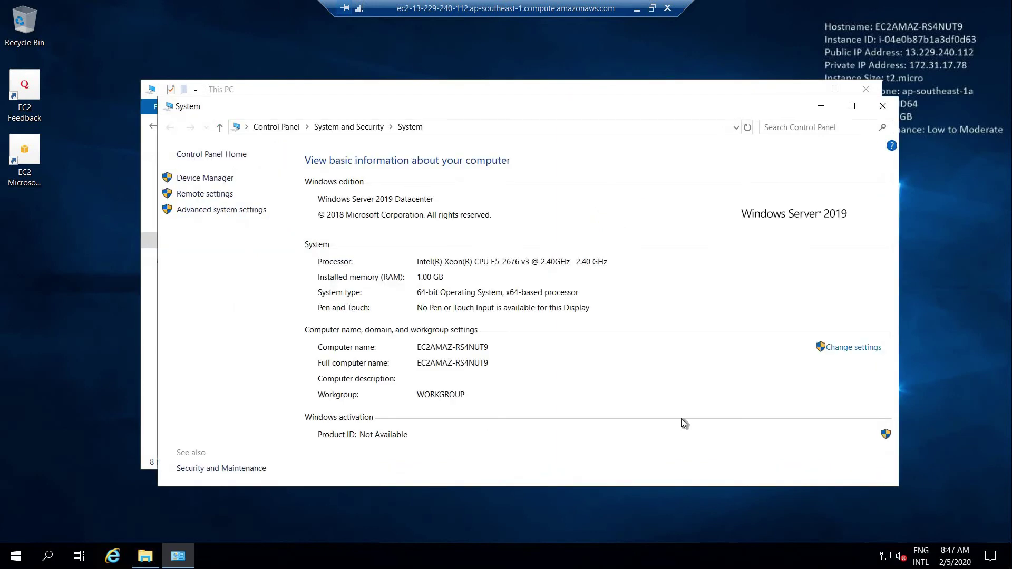
left_click(853, 350)
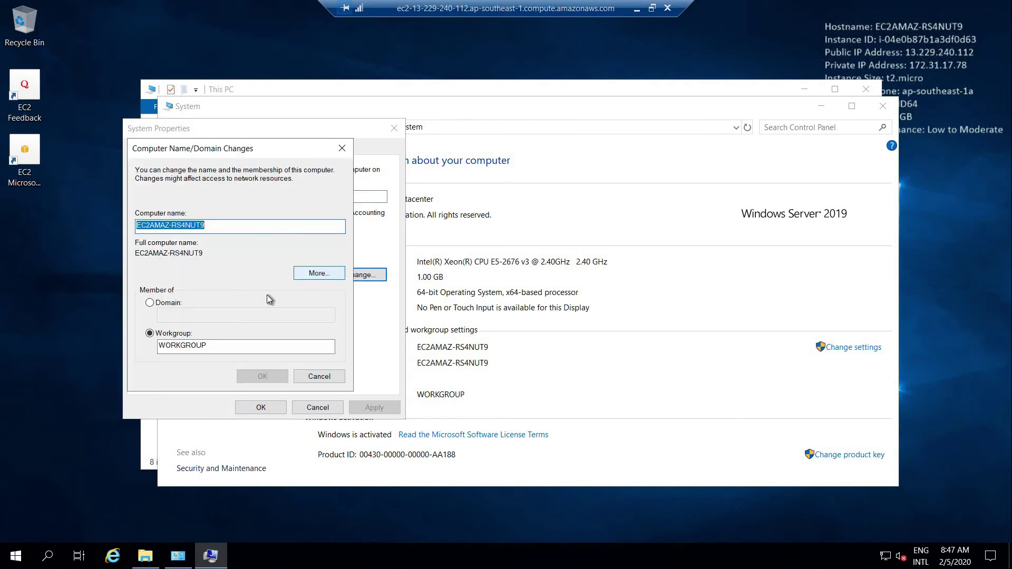
left_click(159, 304)
left_click(192, 317)
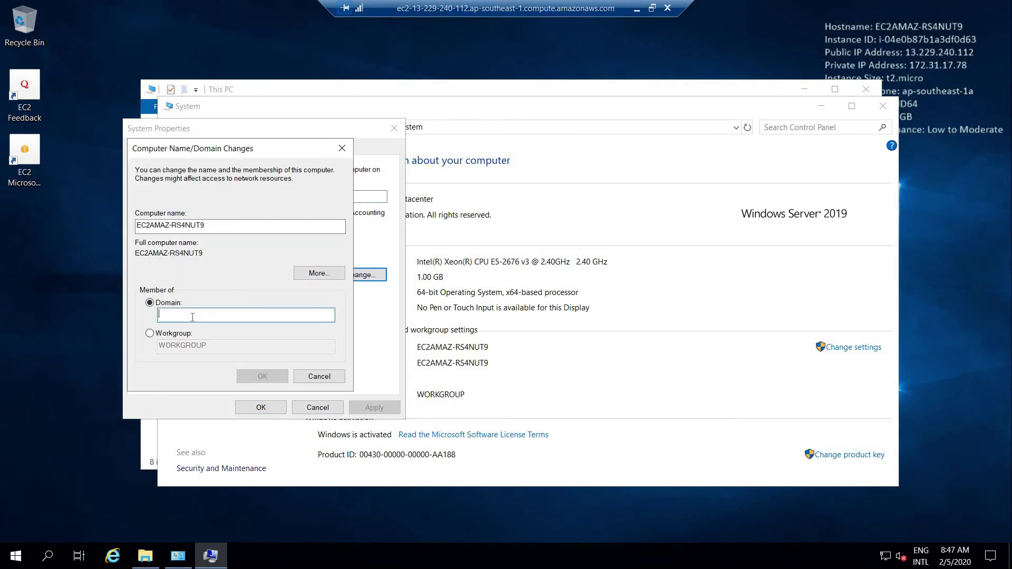
type("it")
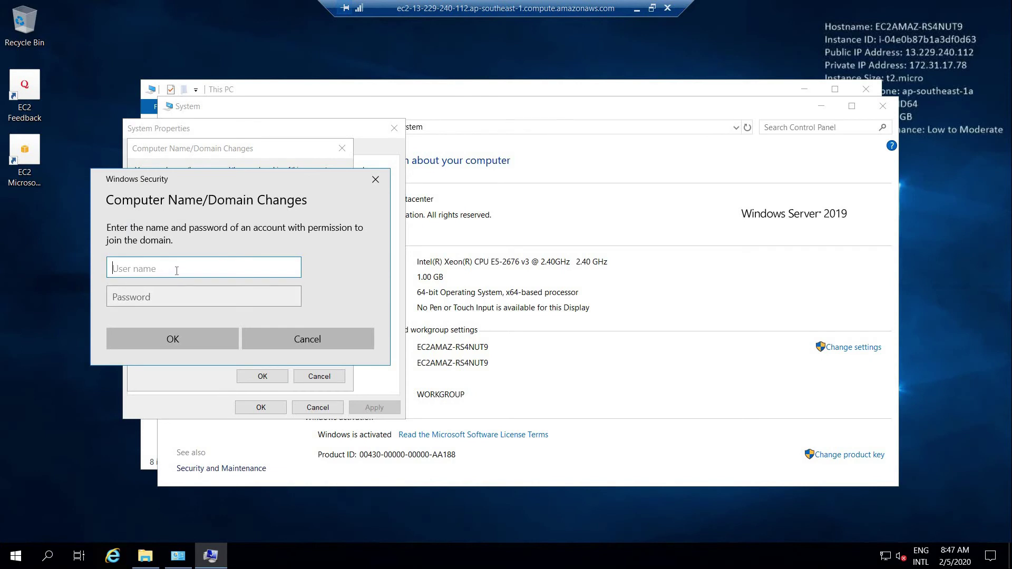
- Authorize the domain join with the user name Admin and the account password
type("a")
key("BackSpace")
type("Admin")
key("Tab")
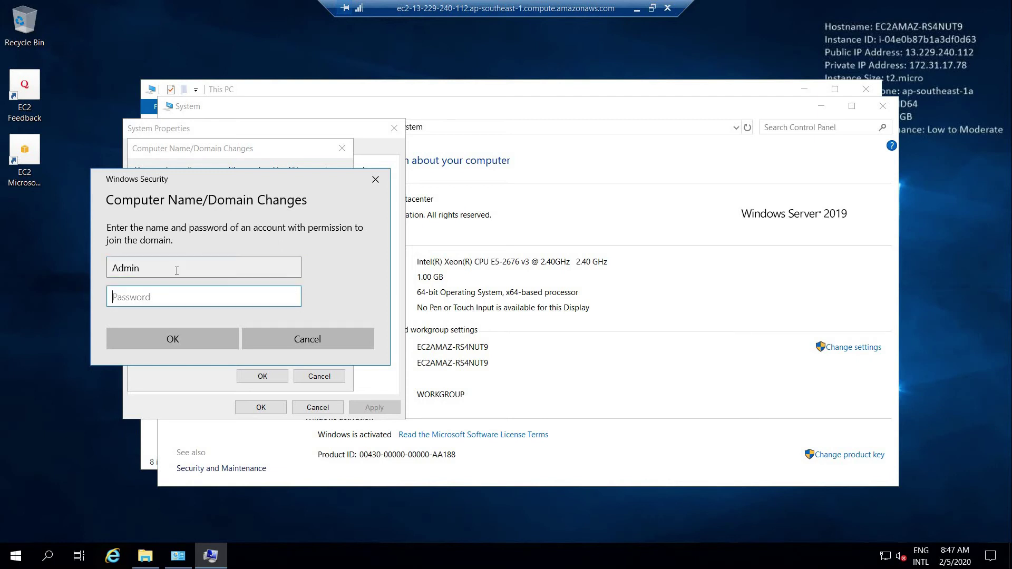
type("P")
left_click(173, 339)
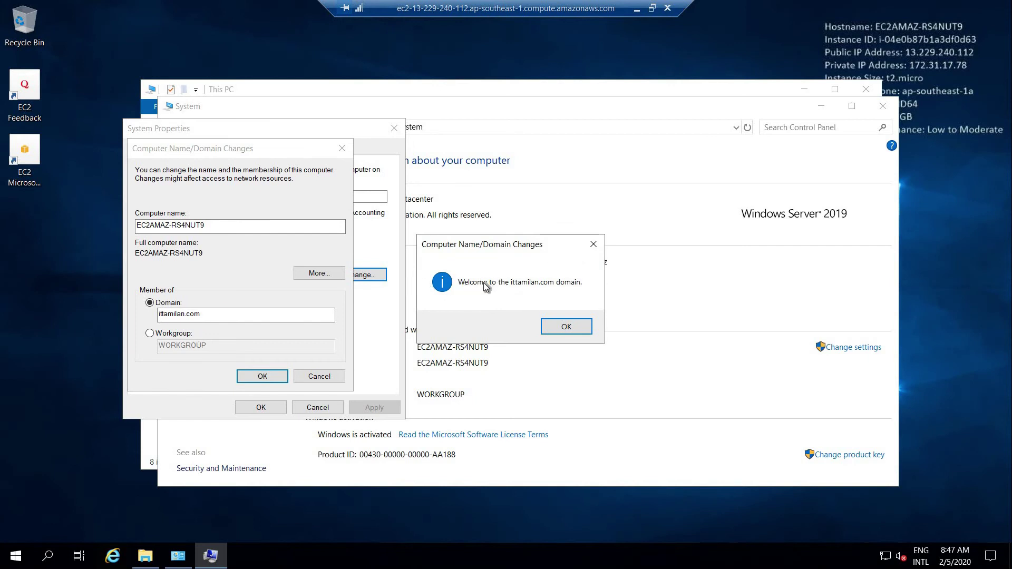
- Acknowledge the domain join messages, close System Properties and restart the server
left_click(576, 326)
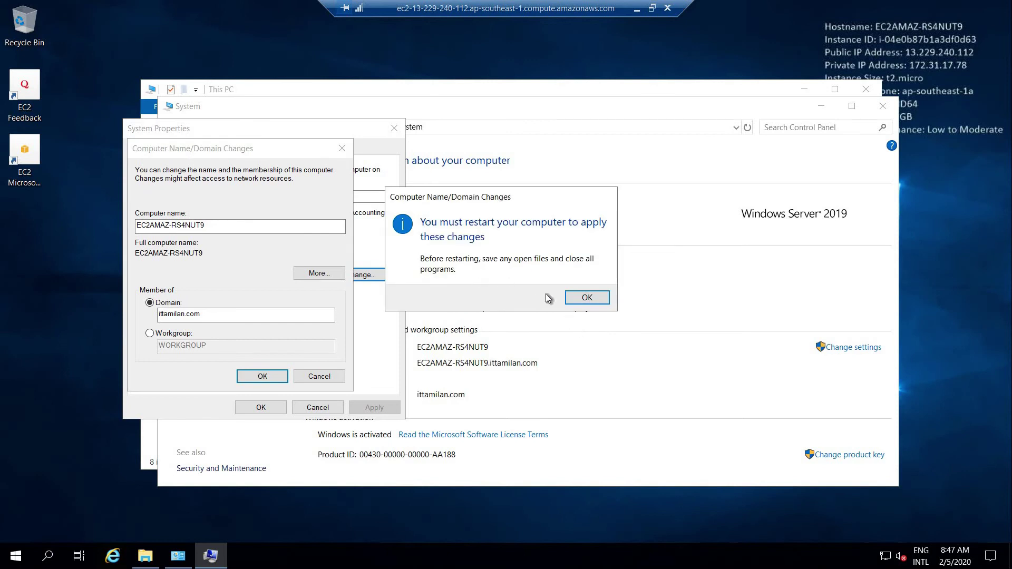
left_click(587, 297)
left_click(262, 376)
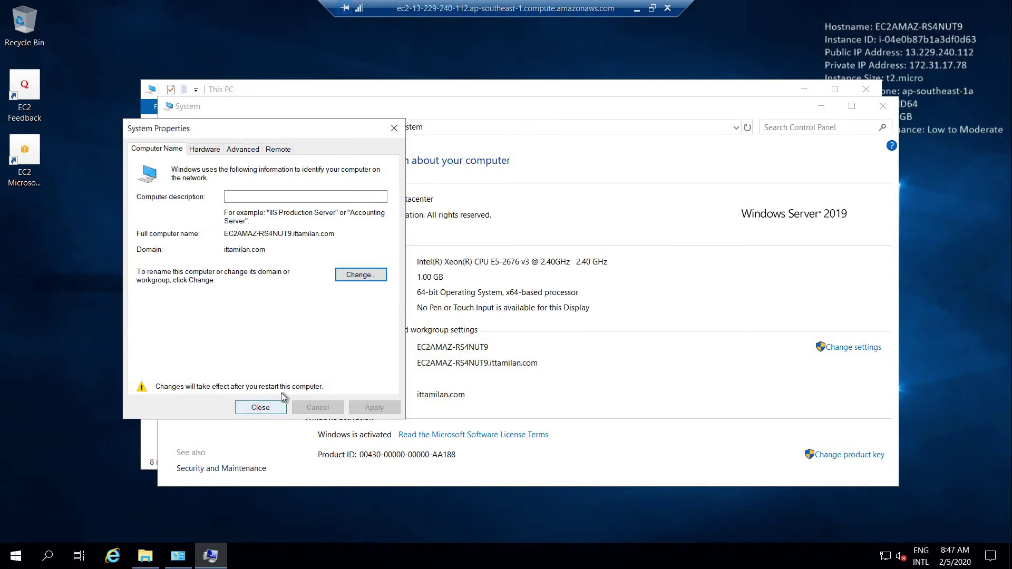
left_click(261, 407)
left_click(505, 293)
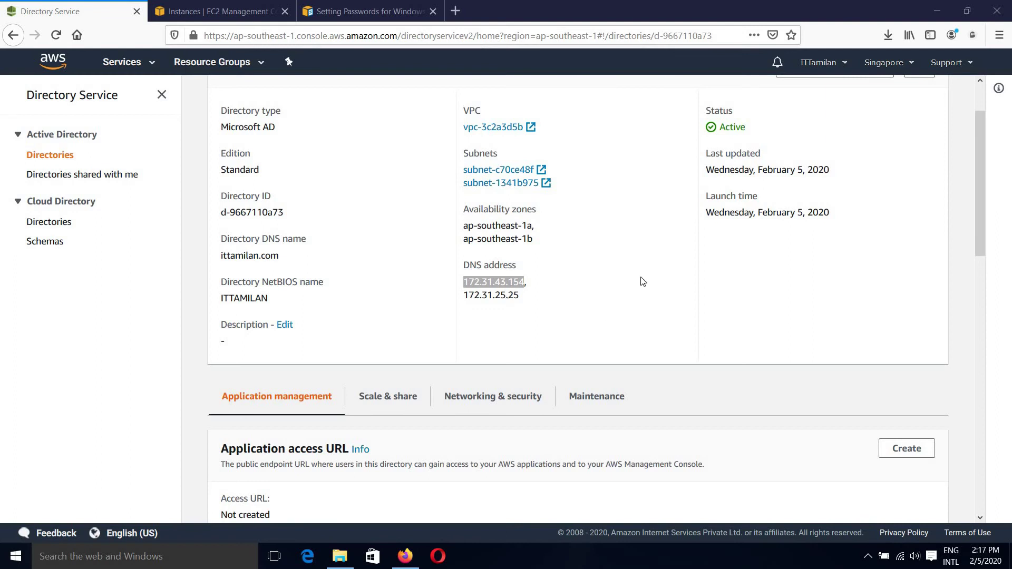
- Return to the AWS directories list, then launch Remote Desktop Connection and connect to the EC2 instance again
scroll(642, 282, "up", 3)
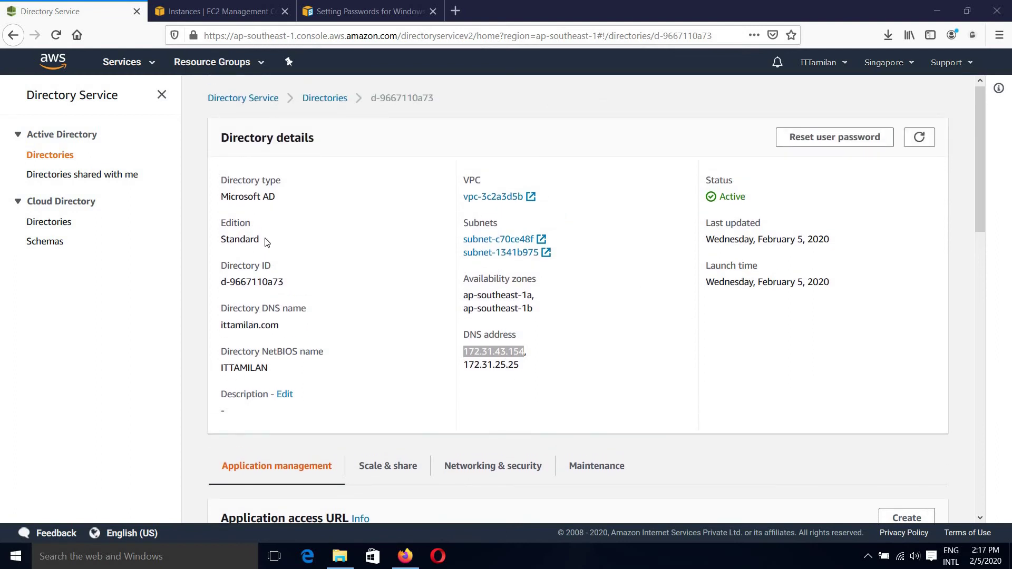
left_click(56, 156)
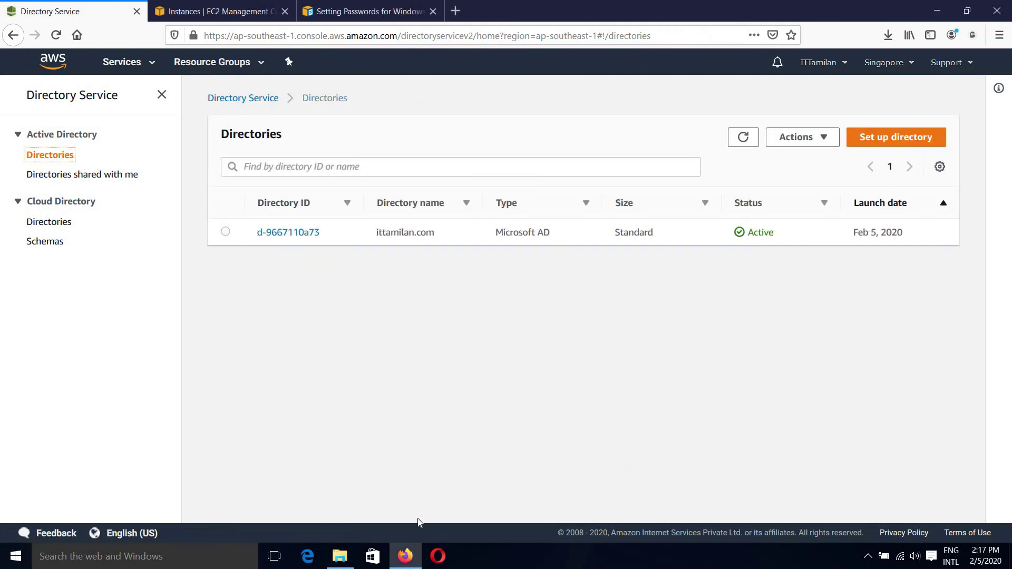
left_click(81, 556)
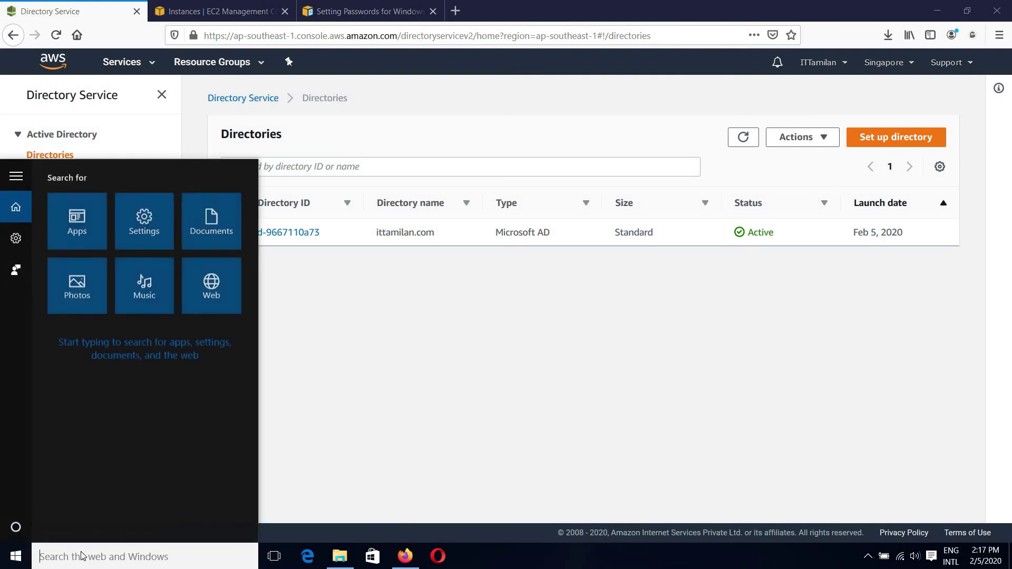
type("rem")
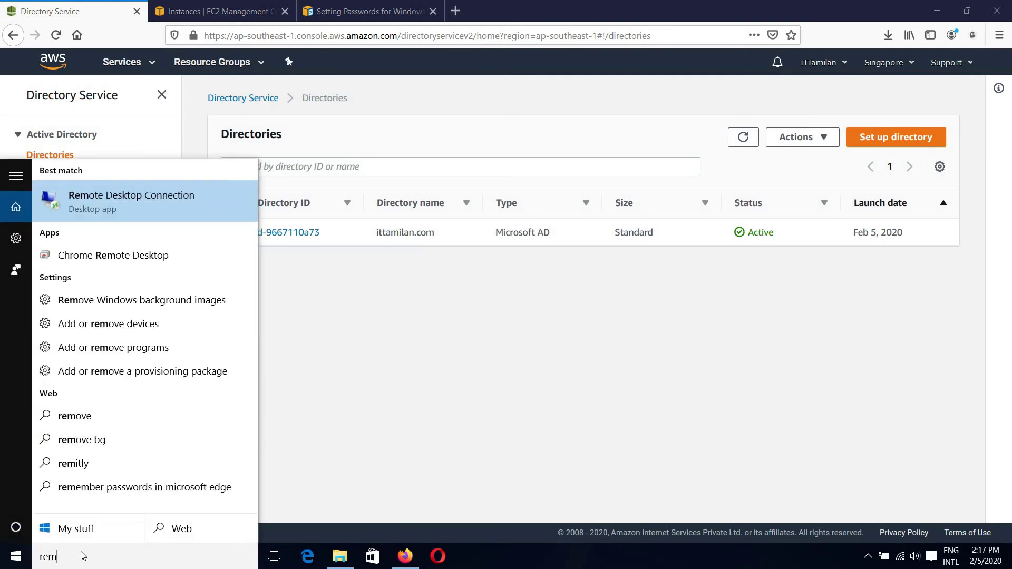
left_click(111, 203)
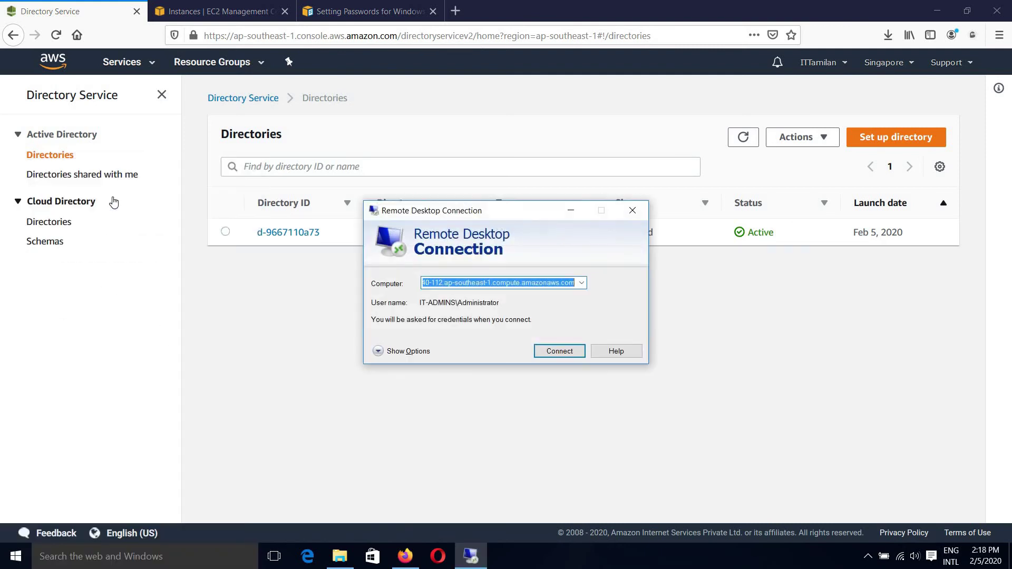
left_click(560, 351)
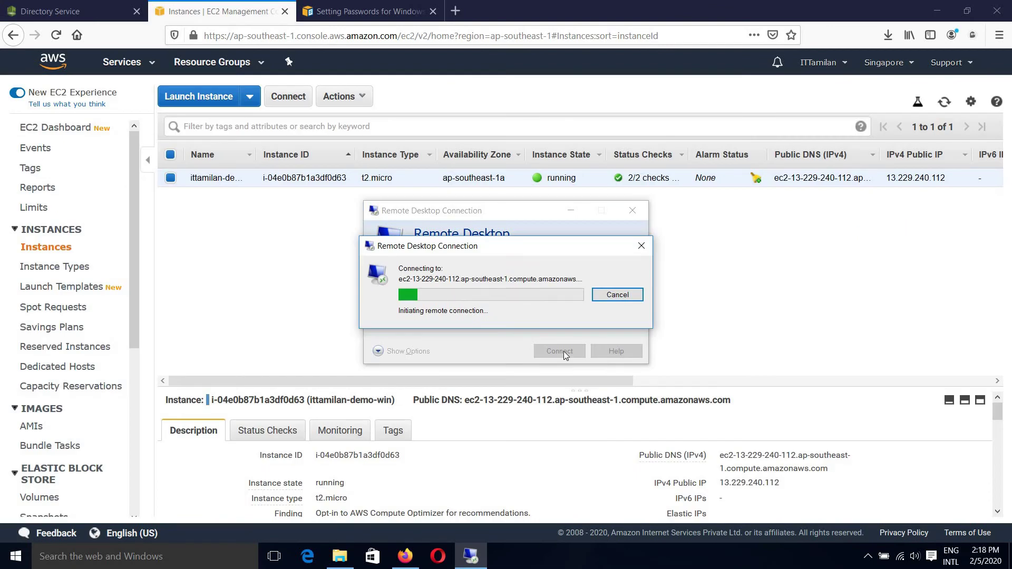
- Refresh the EC2 instances list and log on to the remote desktop by entering the Administrator account's password
left_click(947, 102)
left_click(947, 102)
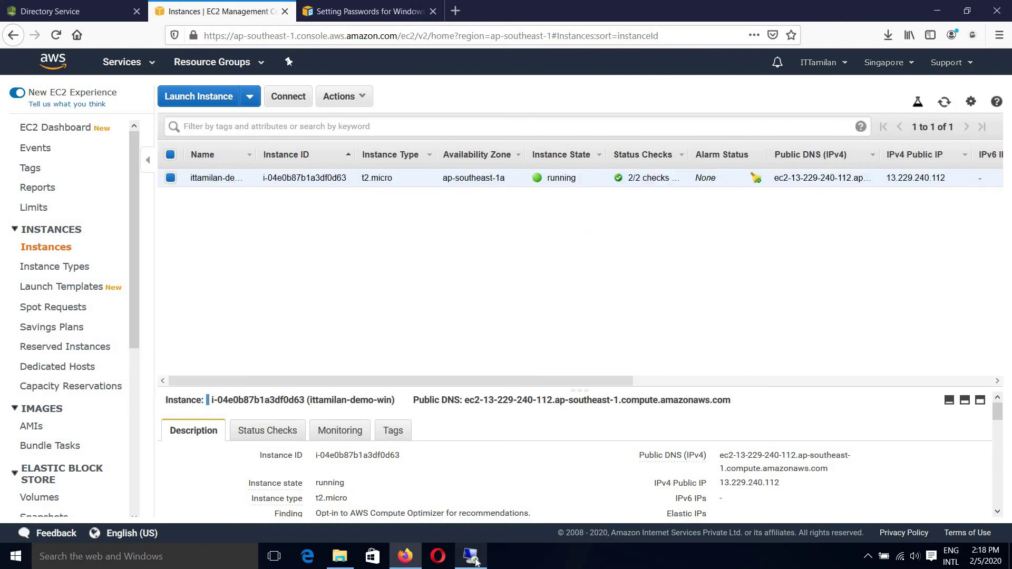
left_click(500, 272)
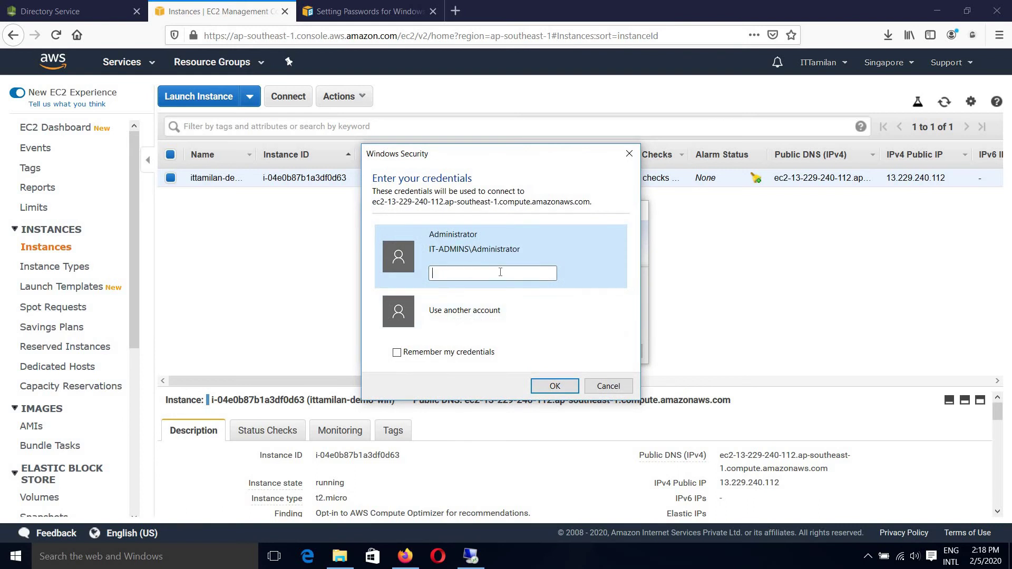
key("ctrl+v")
left_click(553, 388)
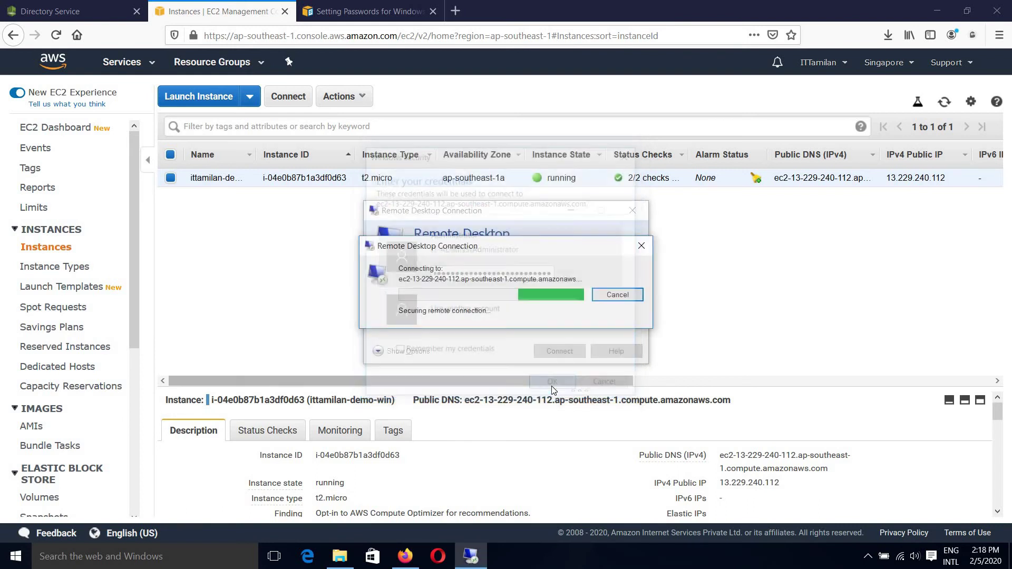
- Complete the remote desktop connection, check the server's domain membership in This PC's properties and close the open windows
left_click(551, 396)
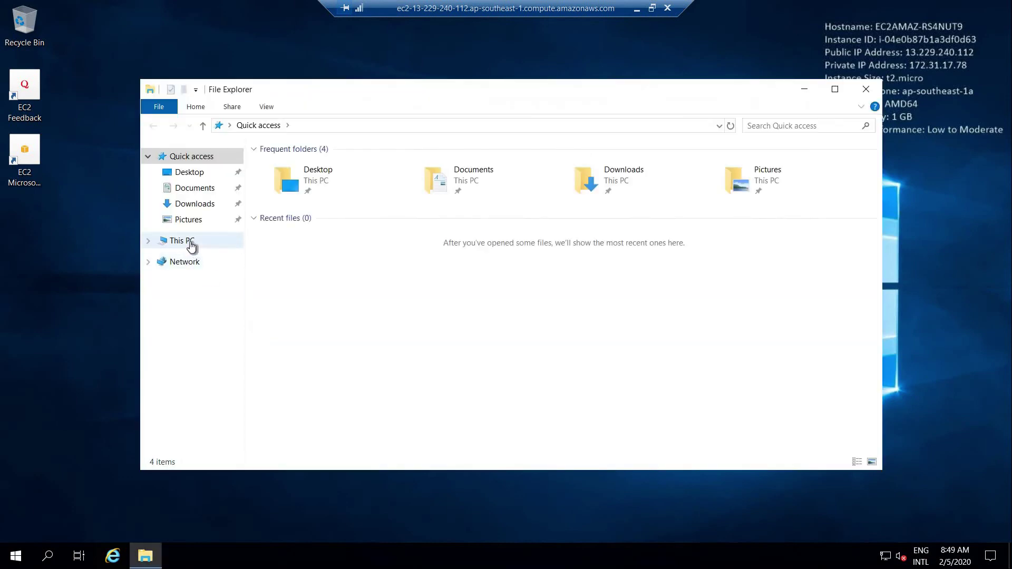
left_click(192, 246)
right_click(192, 244)
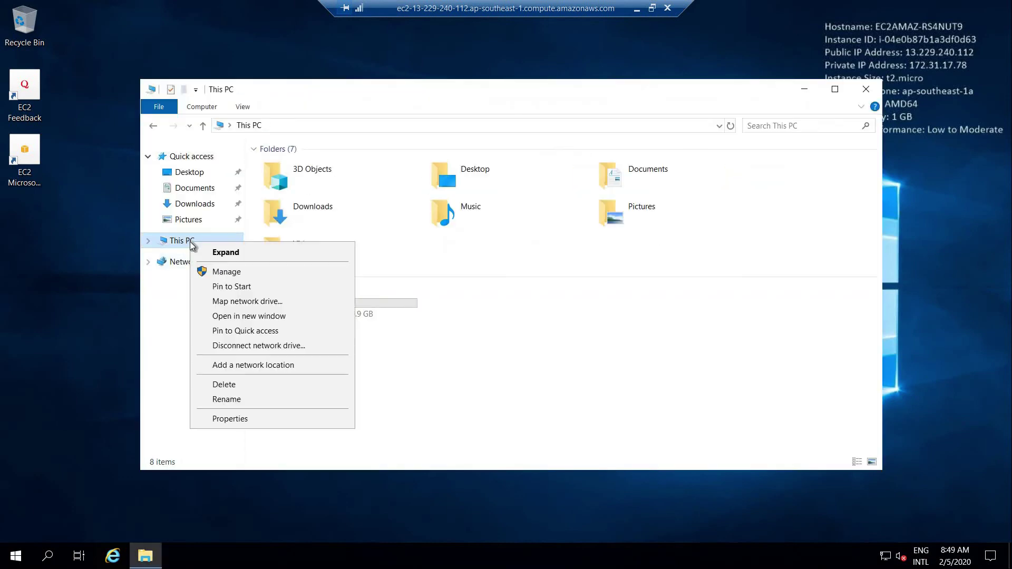
left_click(251, 418)
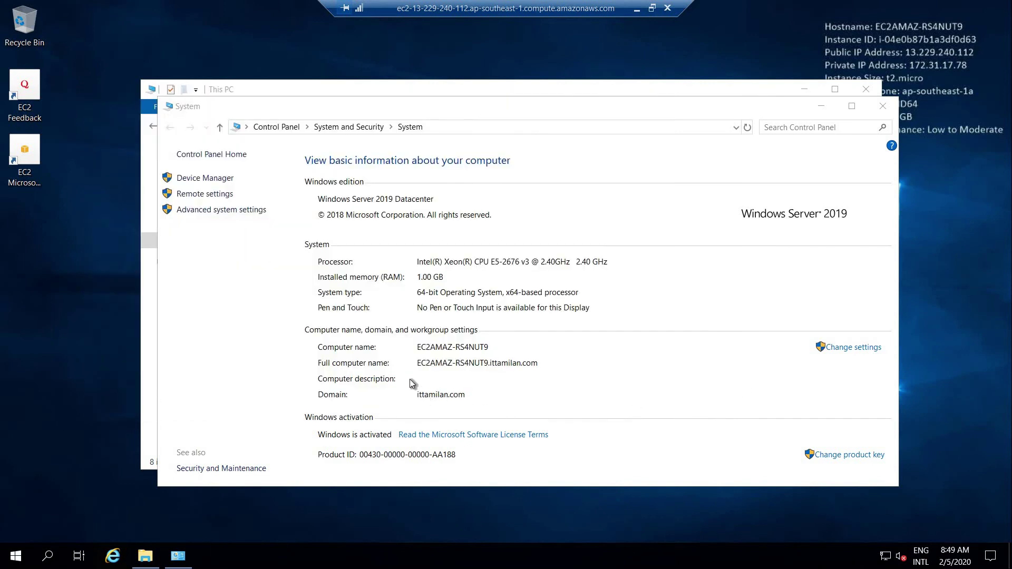
left_click(477, 401)
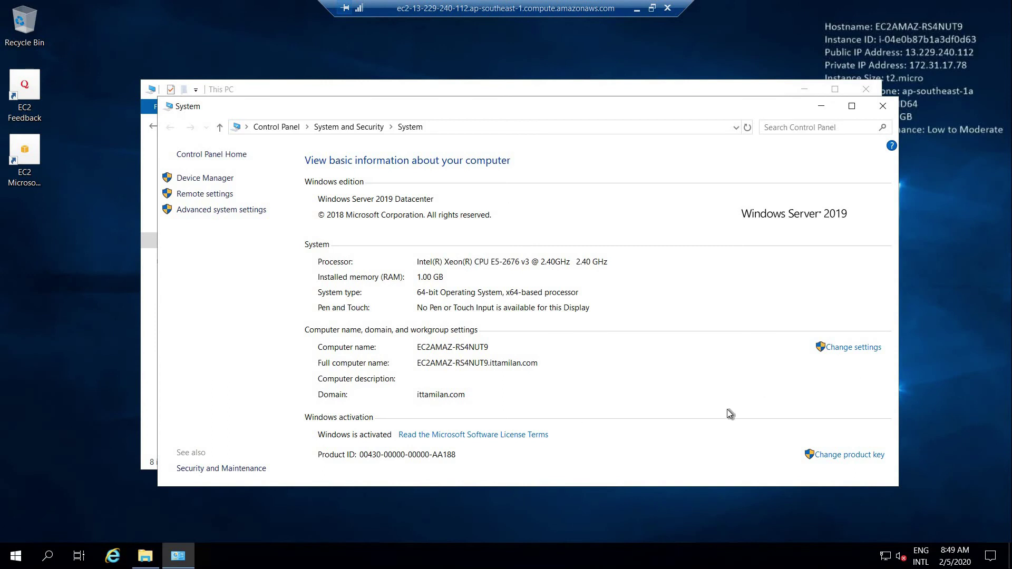
left_click(882, 107)
left_click(869, 96)
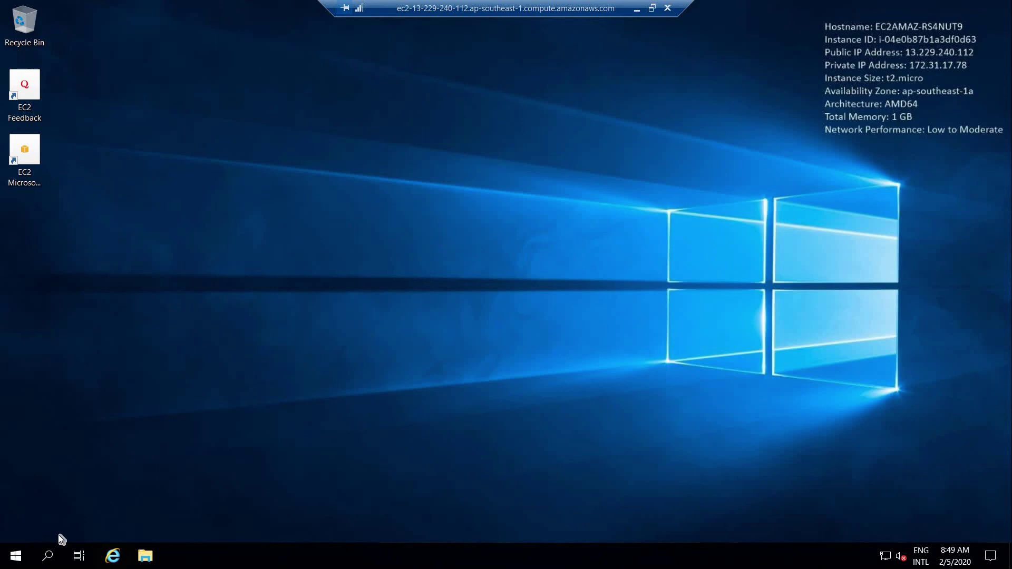
- Launch Server Manager and begin adding roles and features with a role-based or feature-based installation on the server from the server pool
left_click(16, 556)
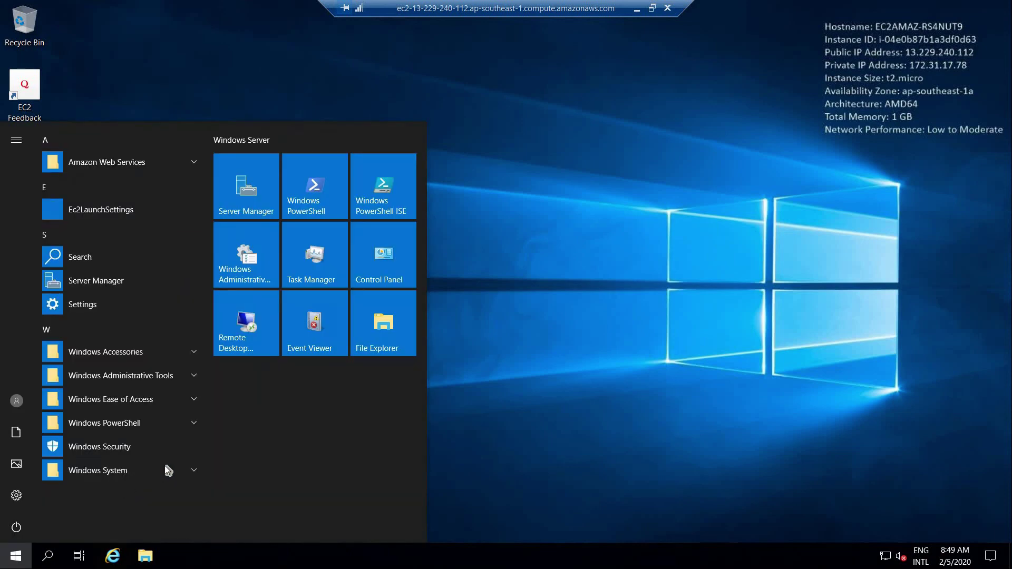
left_click(134, 286)
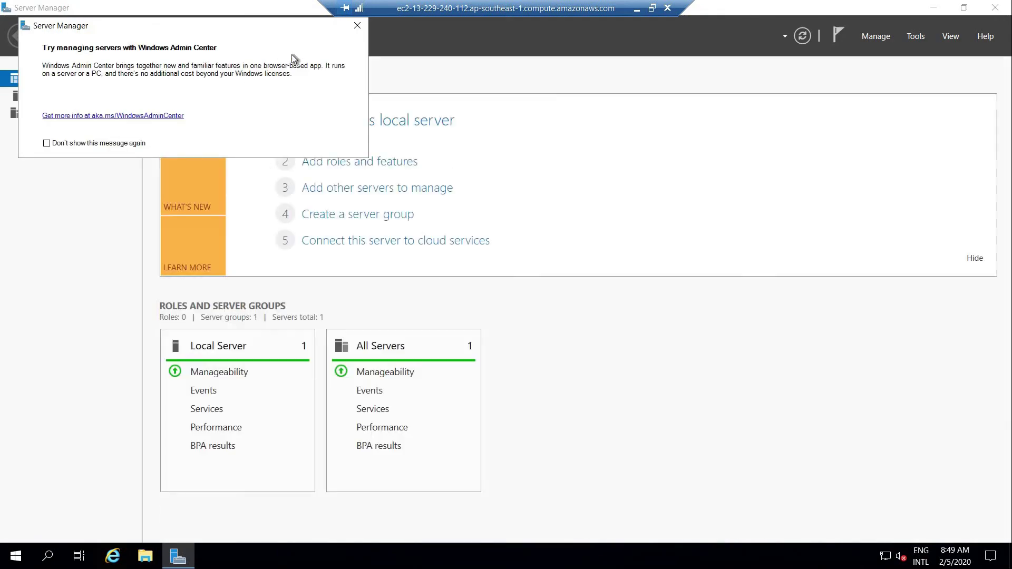
left_click(358, 24)
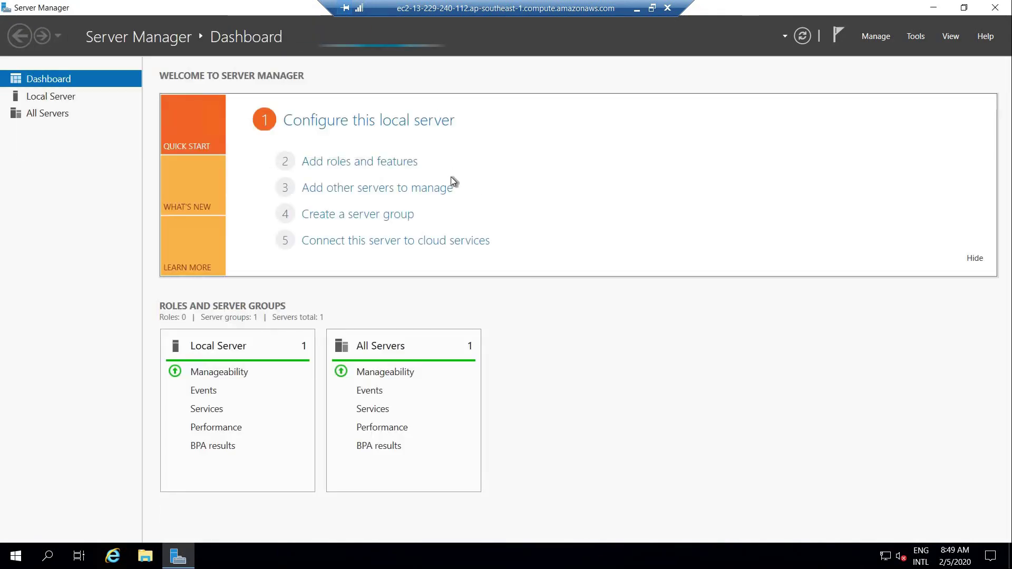
left_click(365, 165)
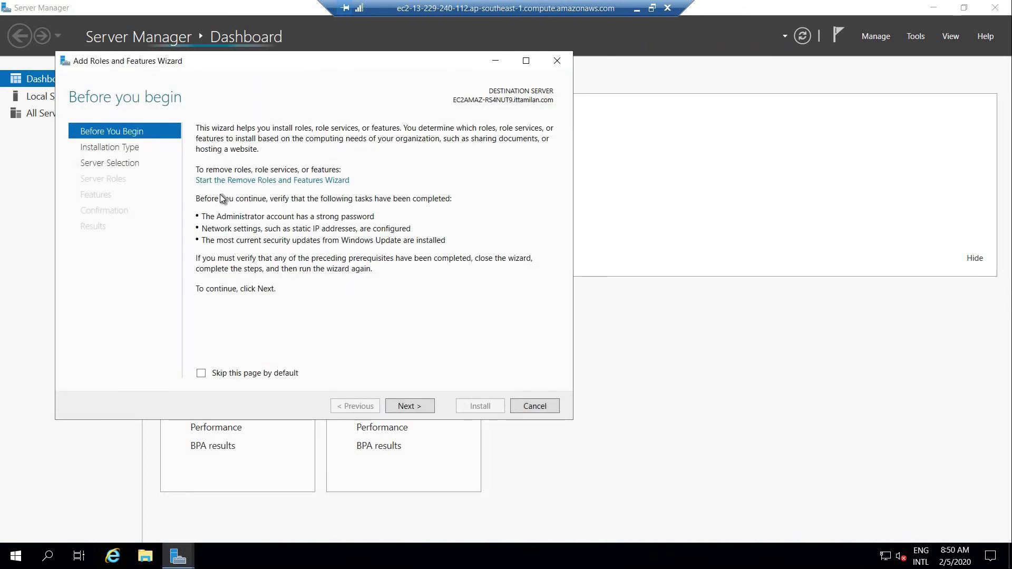
left_click(407, 406)
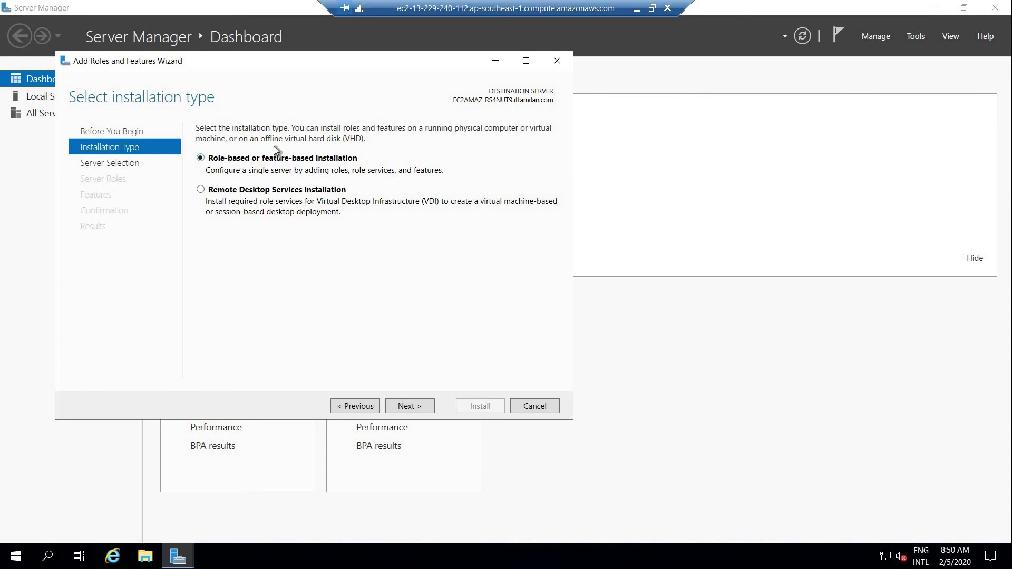
left_click(415, 407)
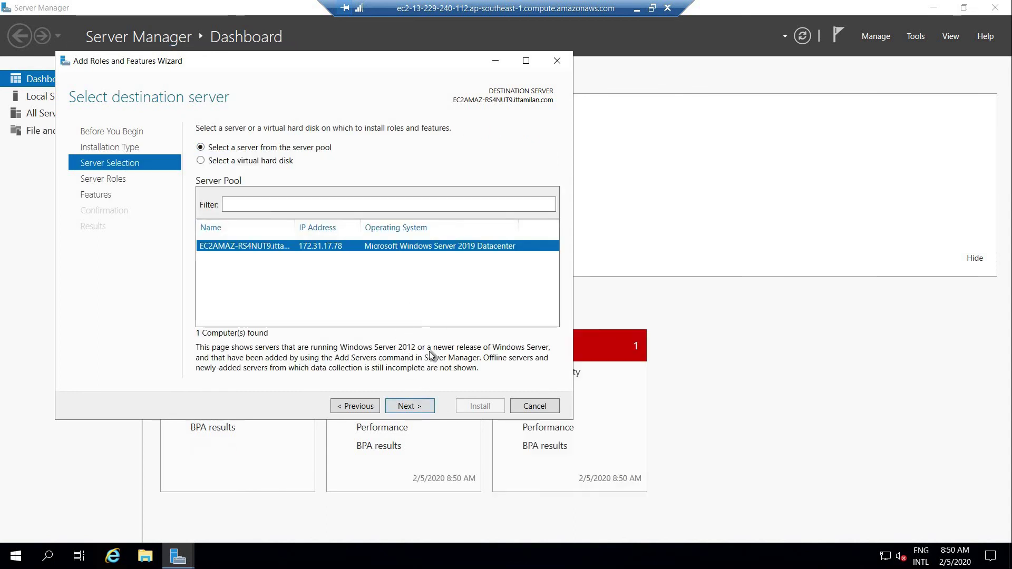
left_click(416, 408)
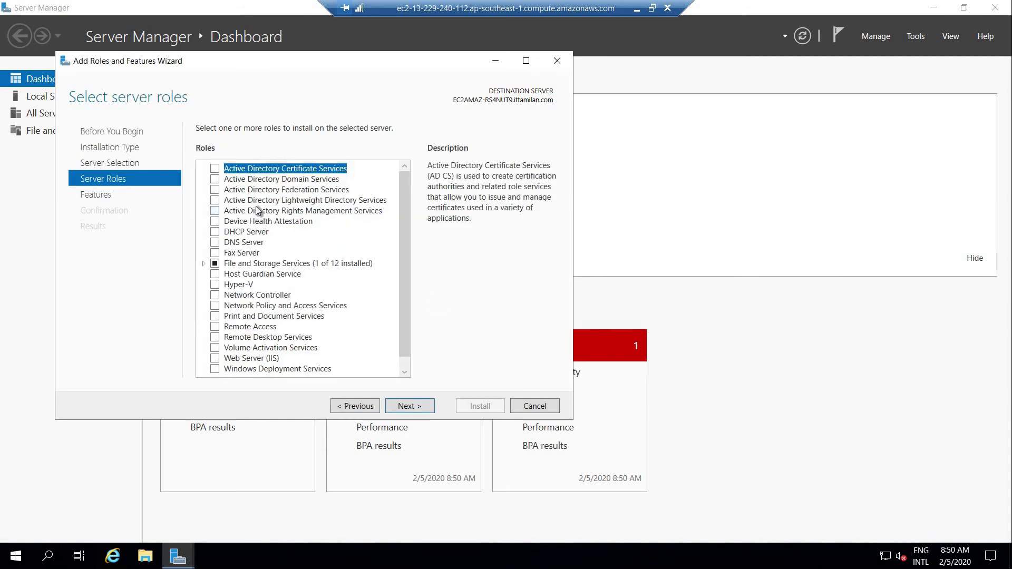
- Select the Active Directory Certificate, Domain, Federation, Lightweight Directory and Rights Management Services roles with their required features
left_click(215, 169)
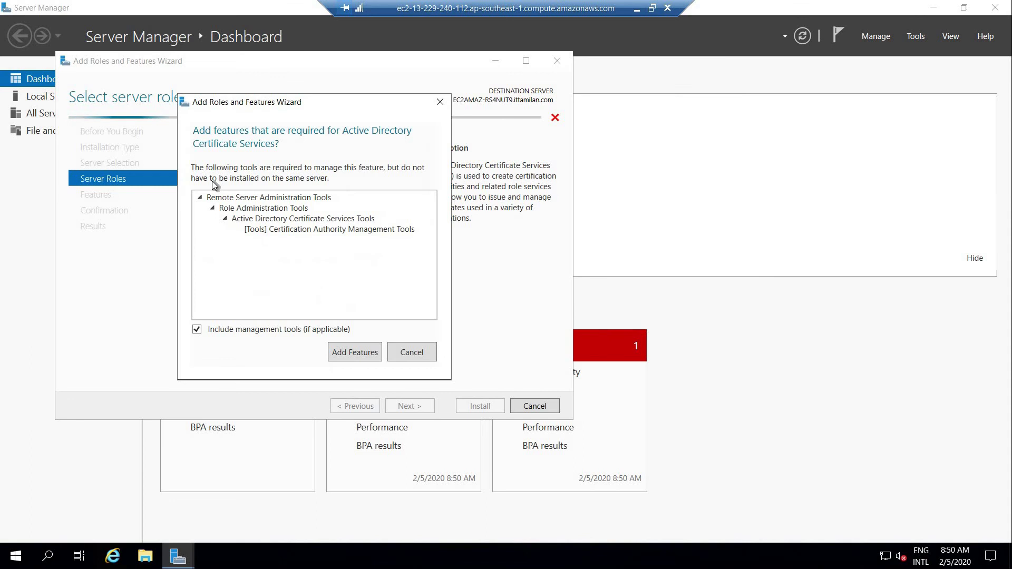
left_click(354, 352)
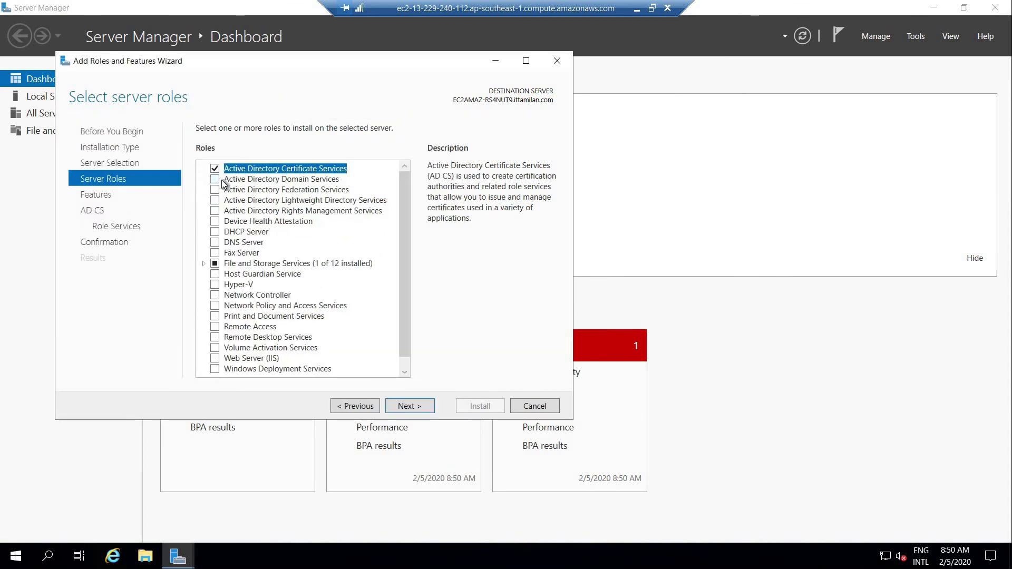
left_click(222, 181)
left_click(354, 352)
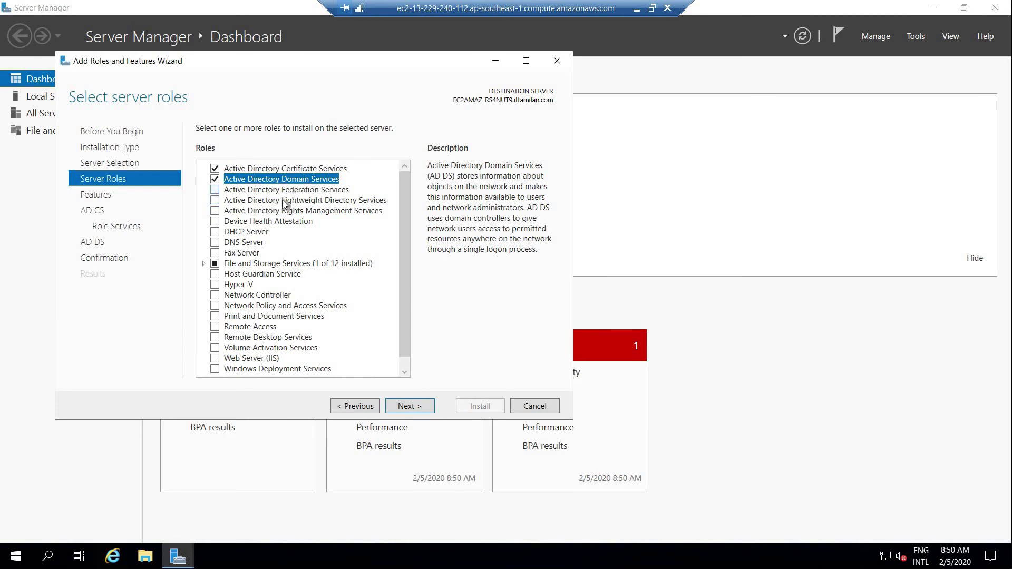
left_click(215, 190)
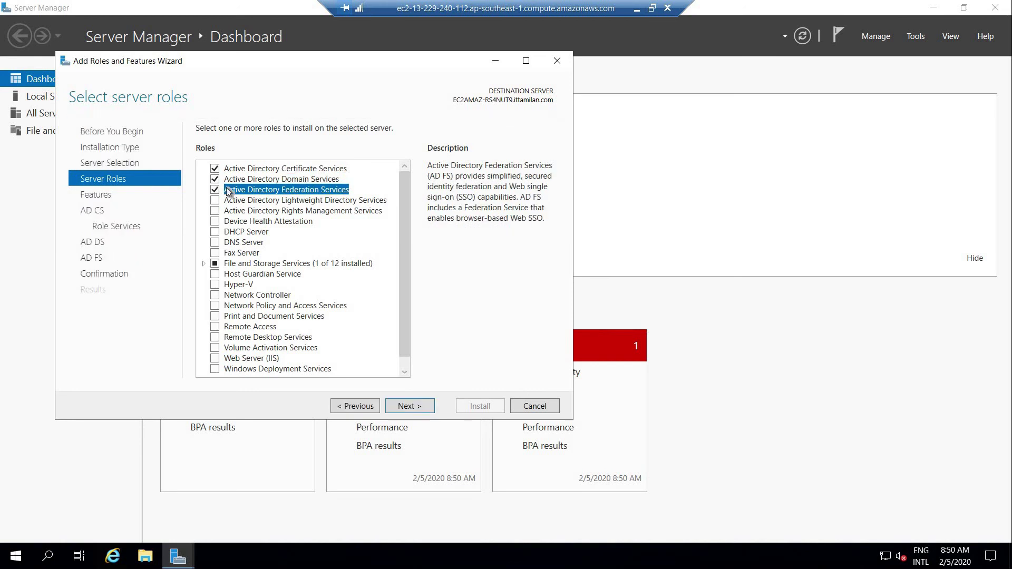
left_click(216, 201)
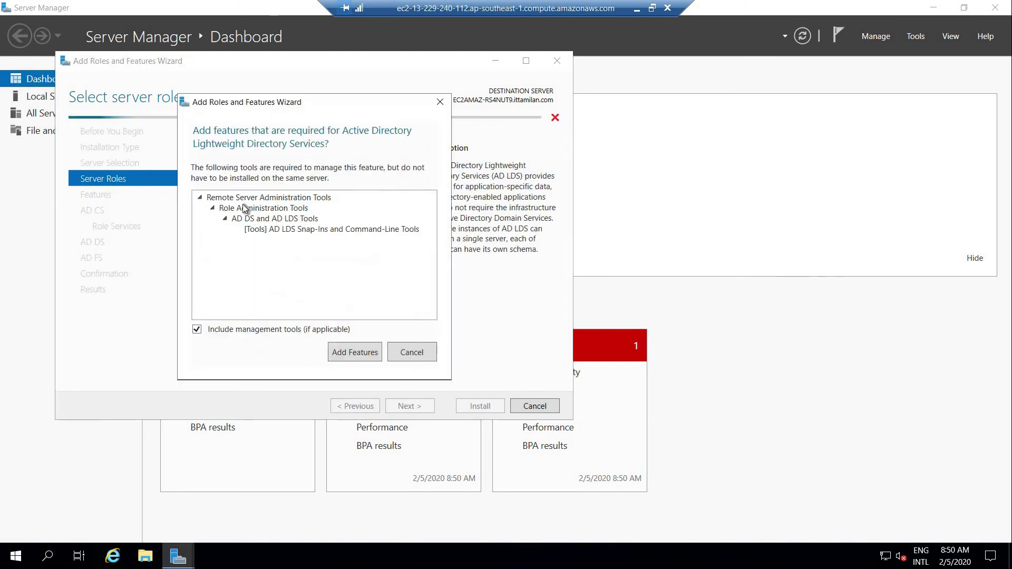
left_click(359, 345)
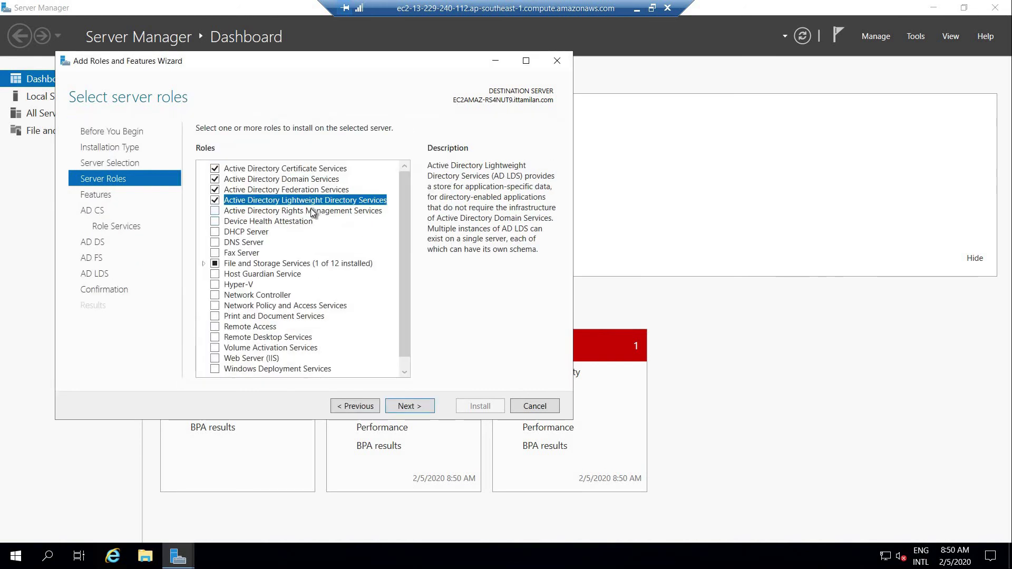
left_click(215, 211)
left_click(366, 347)
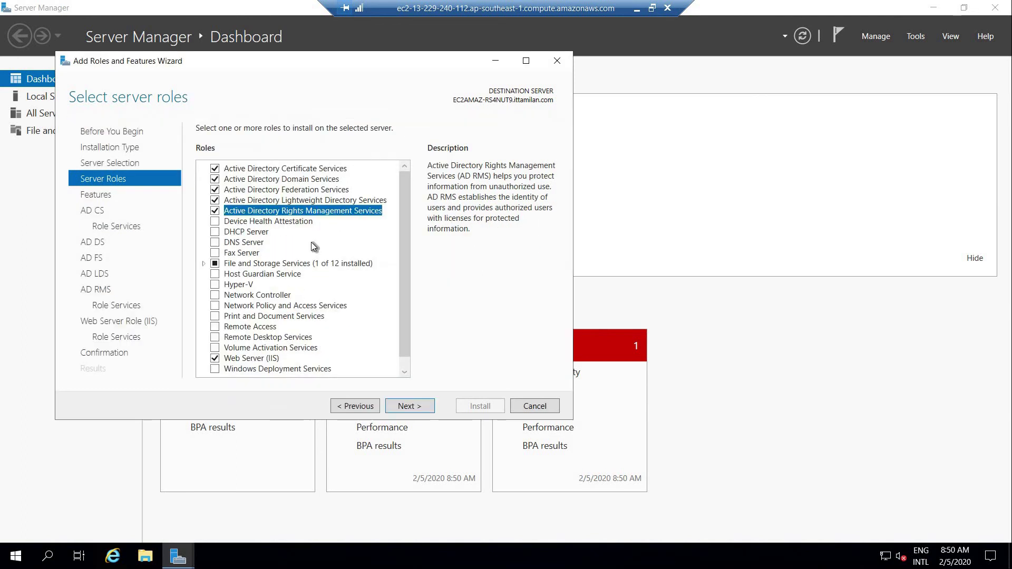
scroll(311, 242, "down", 1)
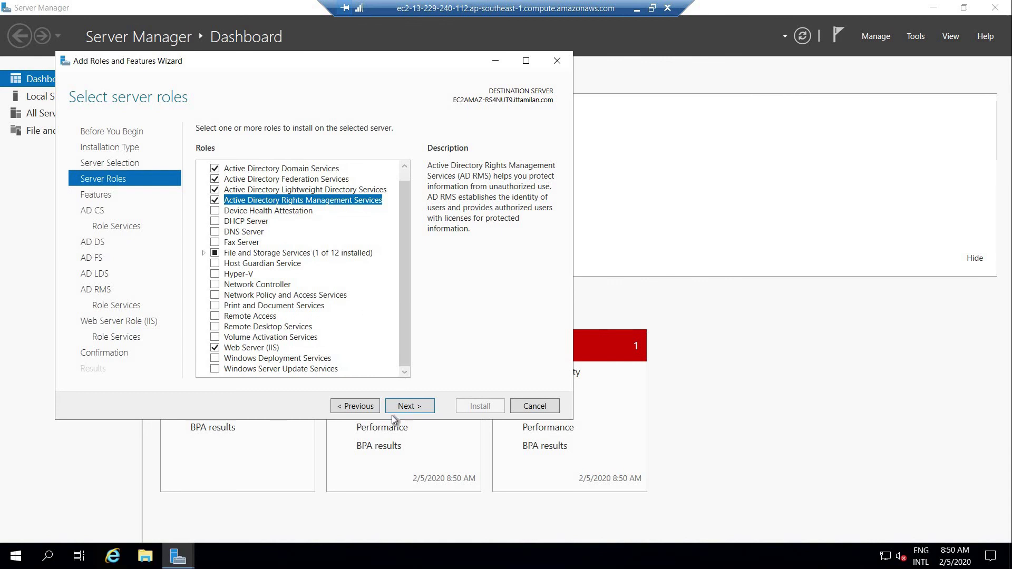
left_click(420, 405)
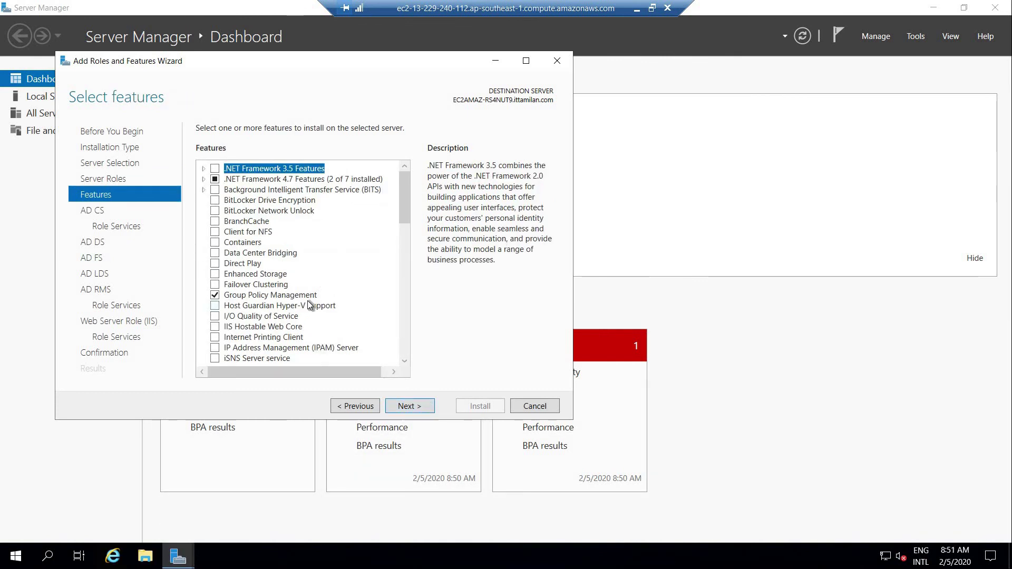
- Expand Remote Server Administration Tools and Role Administration Tools to review the preselected items, and accept the feature selection
scroll(307, 301, "down", 4)
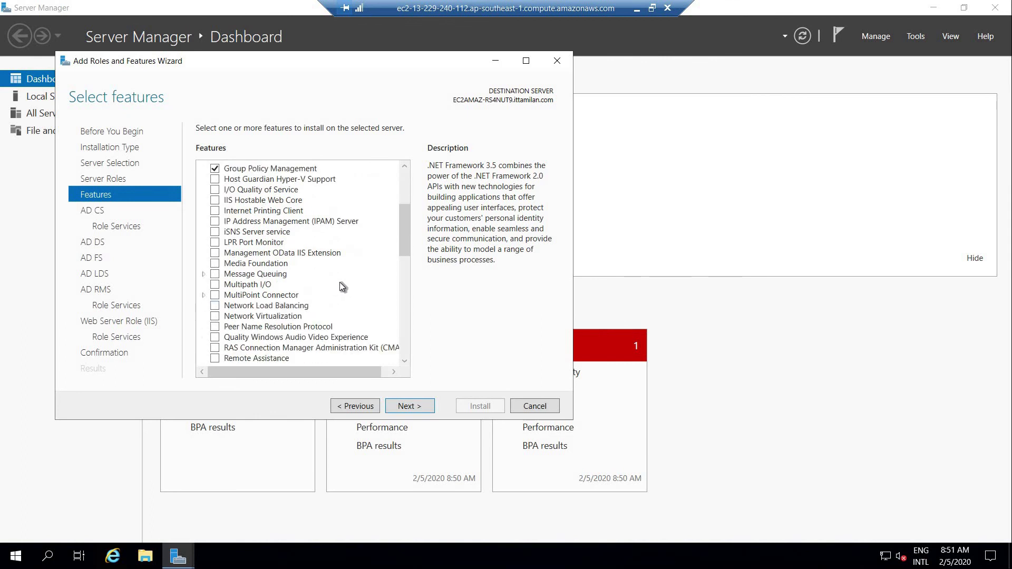
scroll(340, 283, "down", 2)
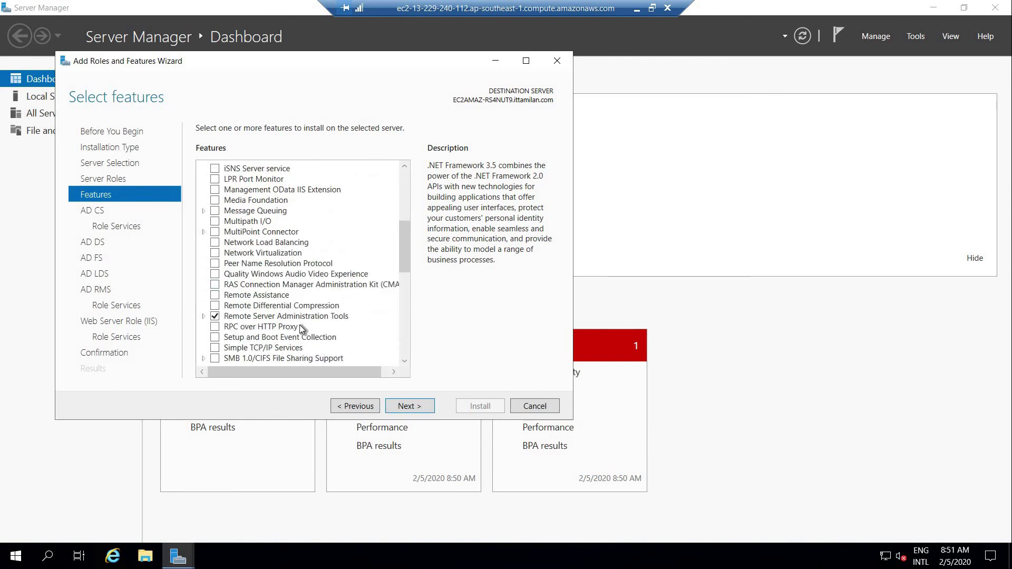
left_click(206, 317)
scroll(279, 308, "down", 2)
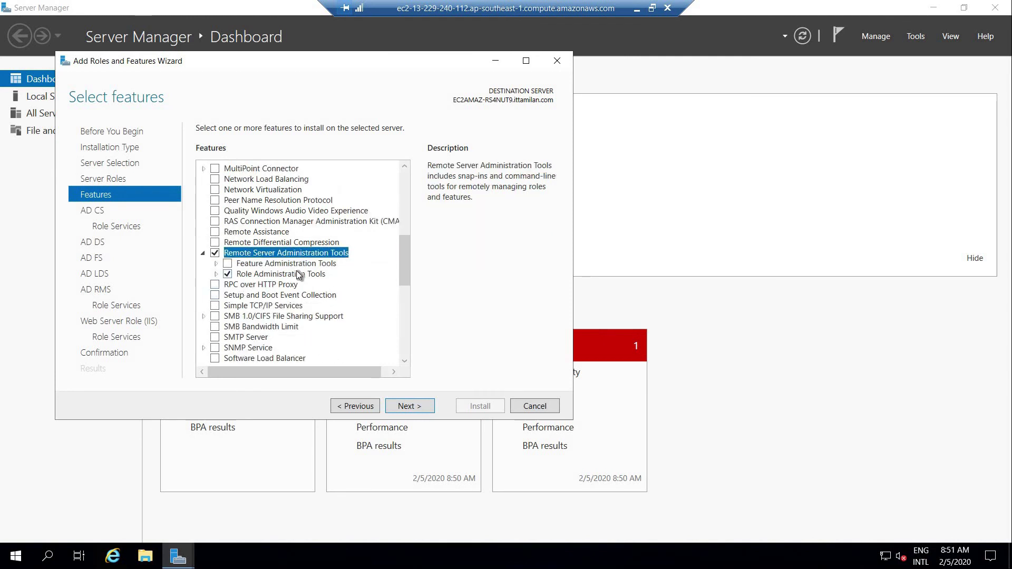
scroll(321, 275, "down", 2)
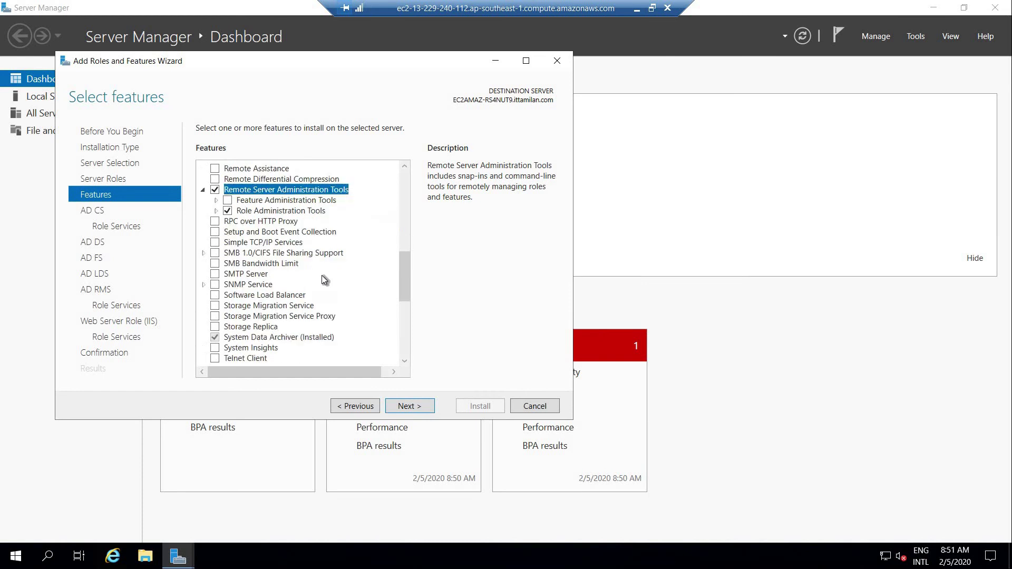
left_click(216, 211)
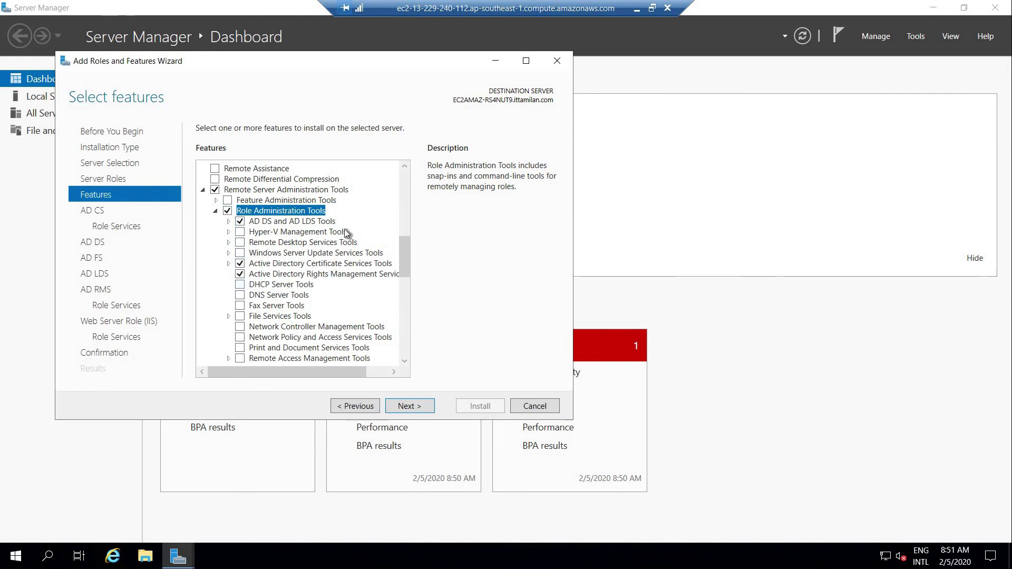
left_click(417, 407)
- Accept the default role services for AD CS, AD RMS and Web Server (IIS), and install the selected roles and features
left_click(417, 407)
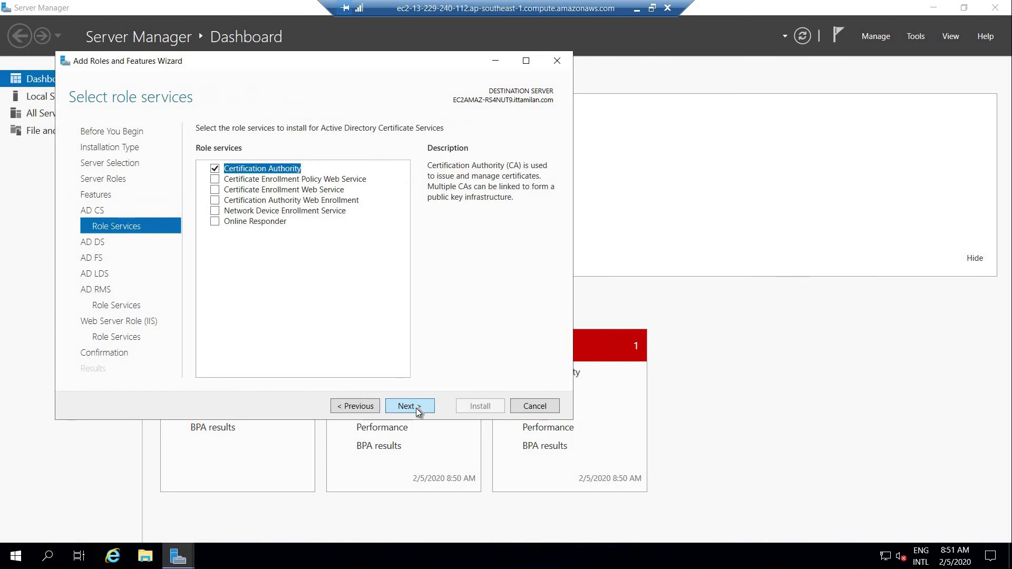
left_click(417, 407)
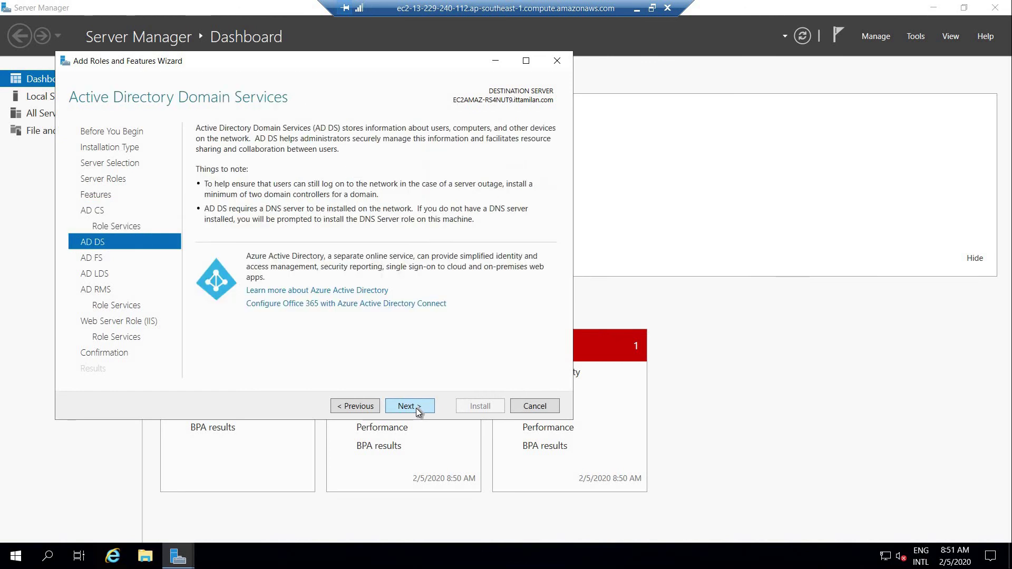
left_click(417, 406)
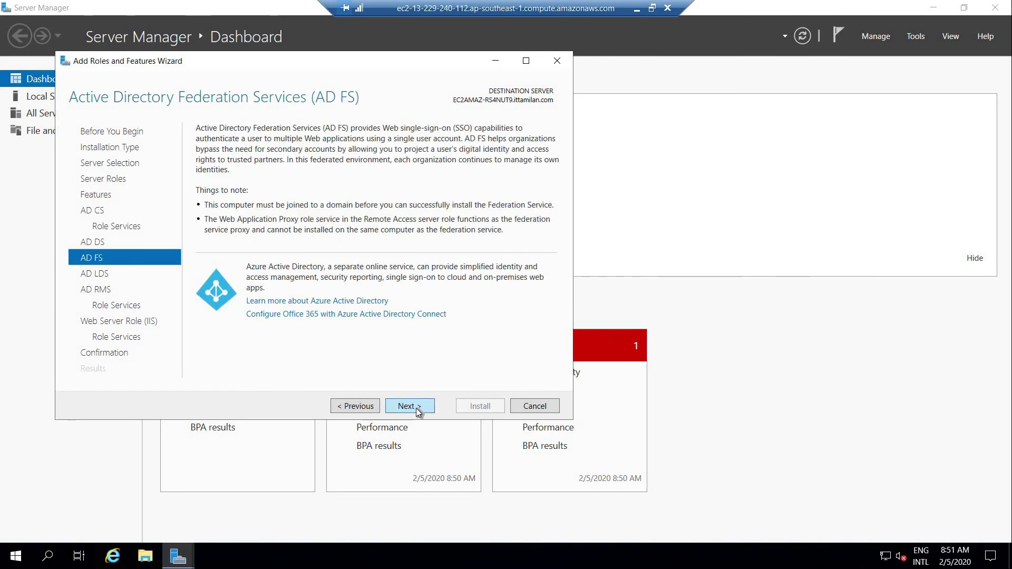
left_click(417, 407)
left_click(417, 407)
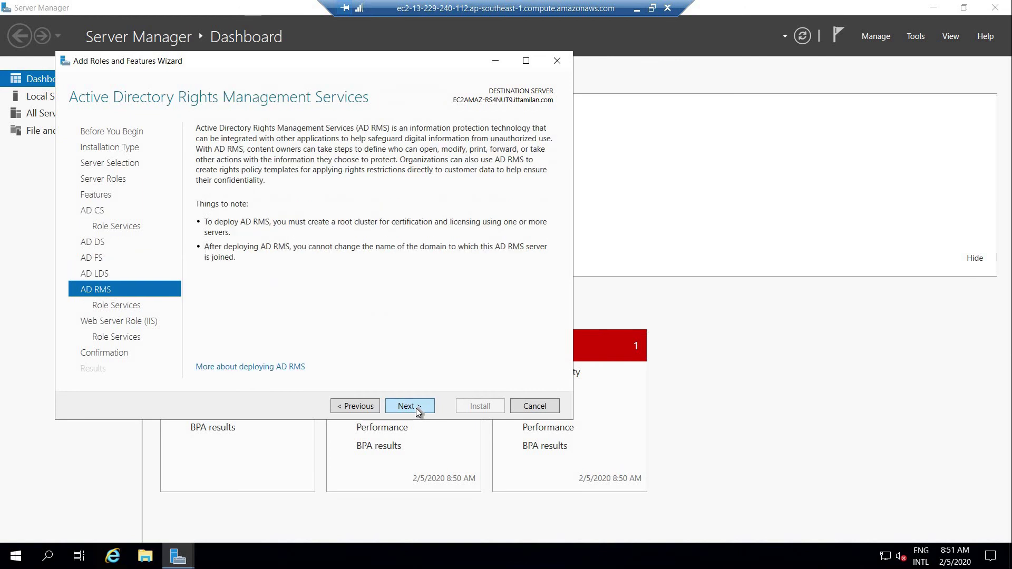
left_click(417, 407)
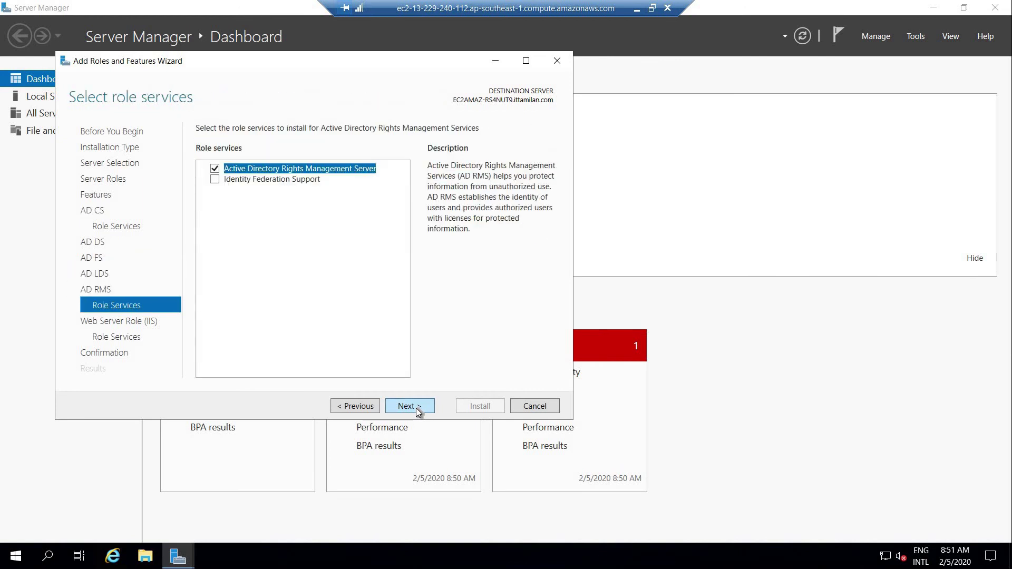
left_click(417, 407)
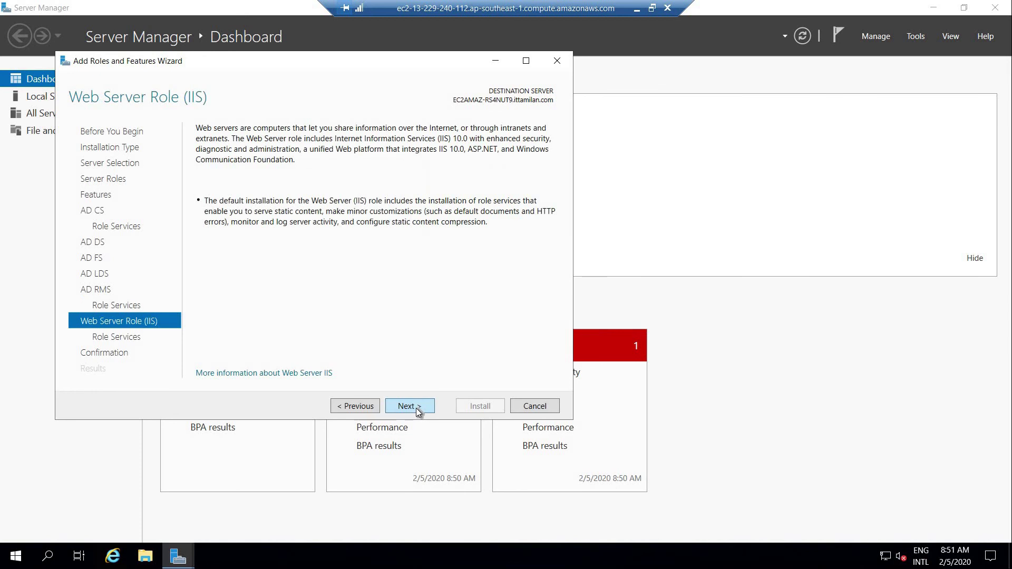
left_click(417, 407)
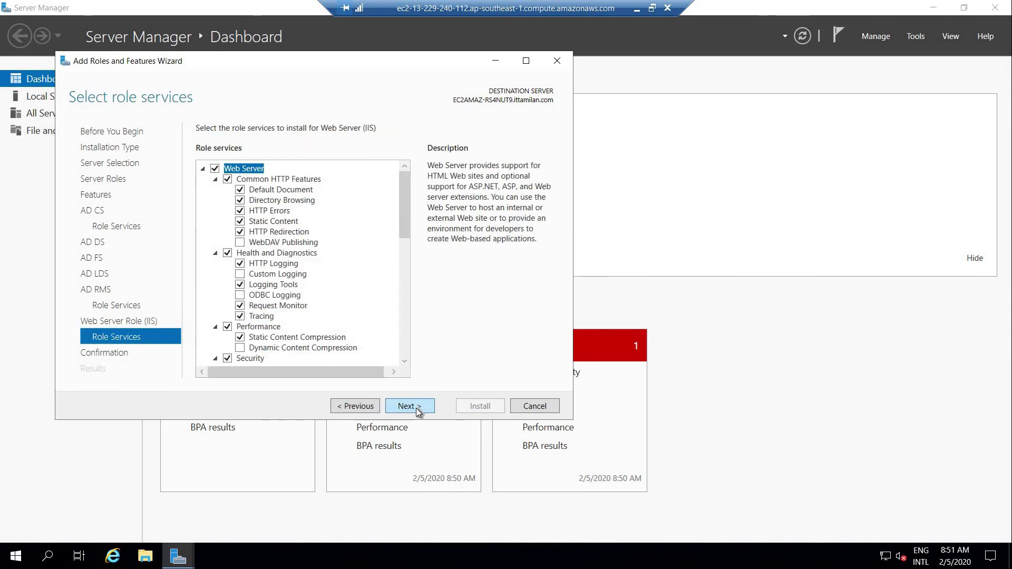
left_click(418, 407)
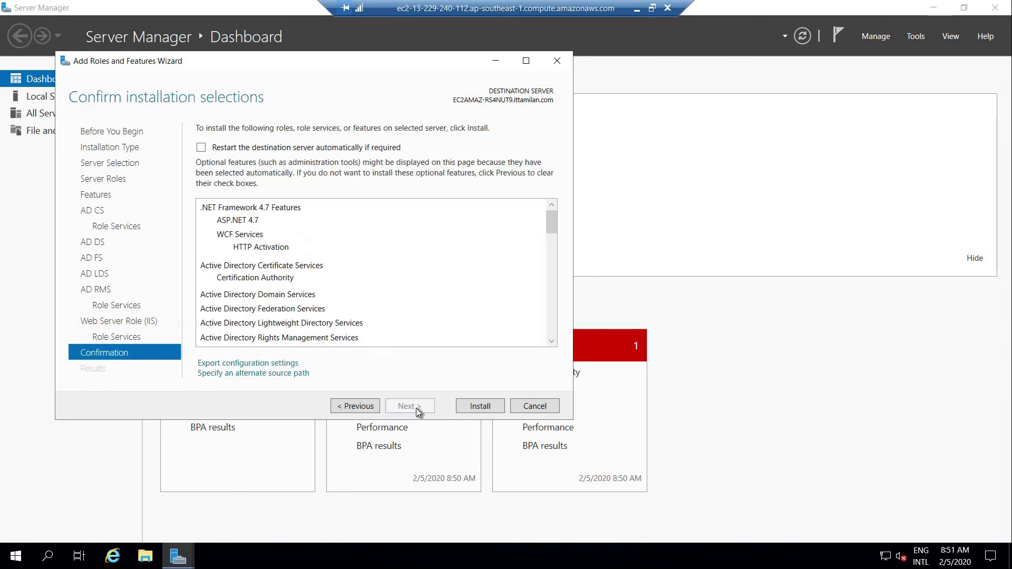
left_click(476, 409)
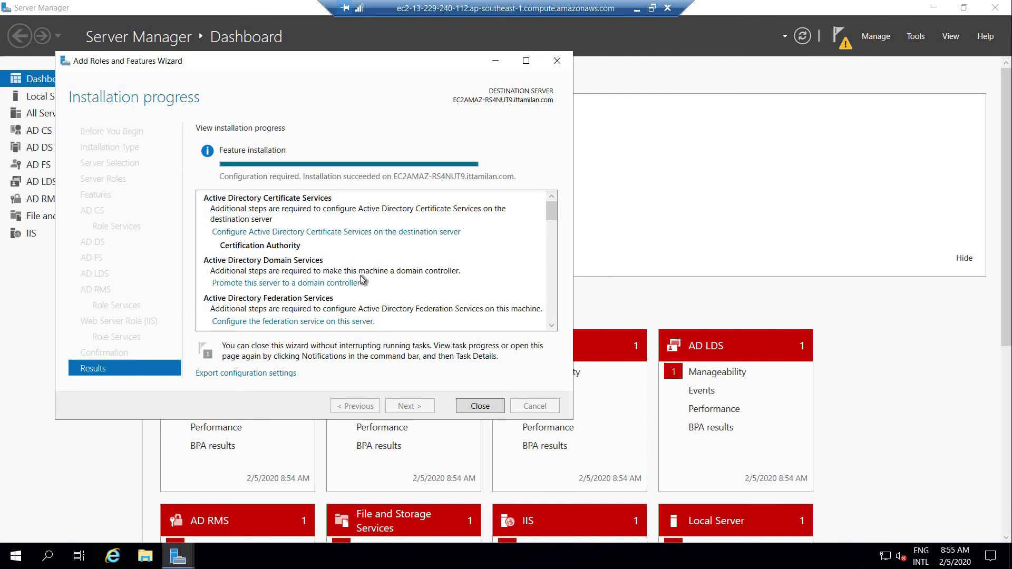
- Close the finished Add Roles and Features Wizard and Server Manager, and refresh the server's desktop
left_click(478, 406)
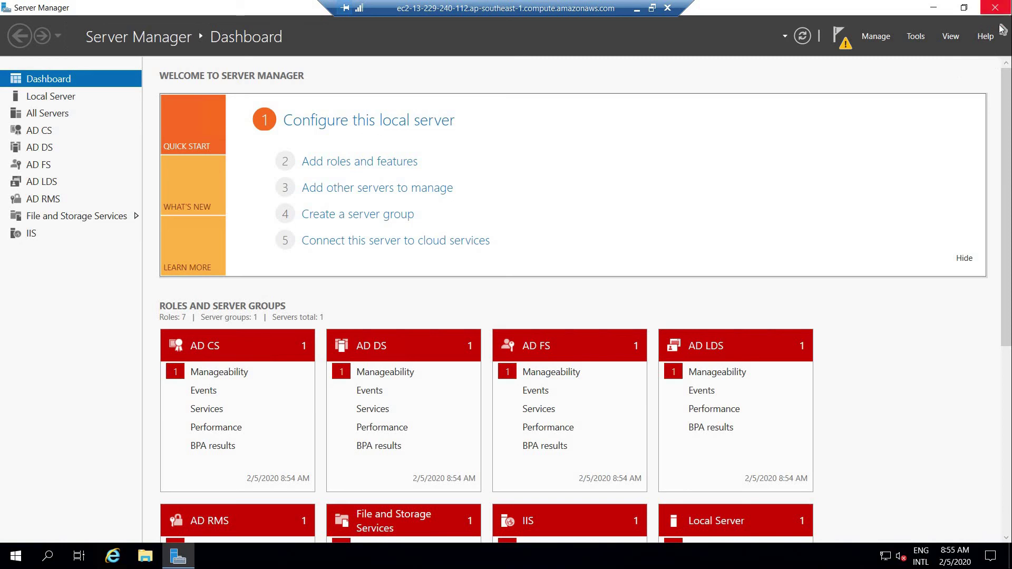
left_click(994, 8)
right_click(273, 197)
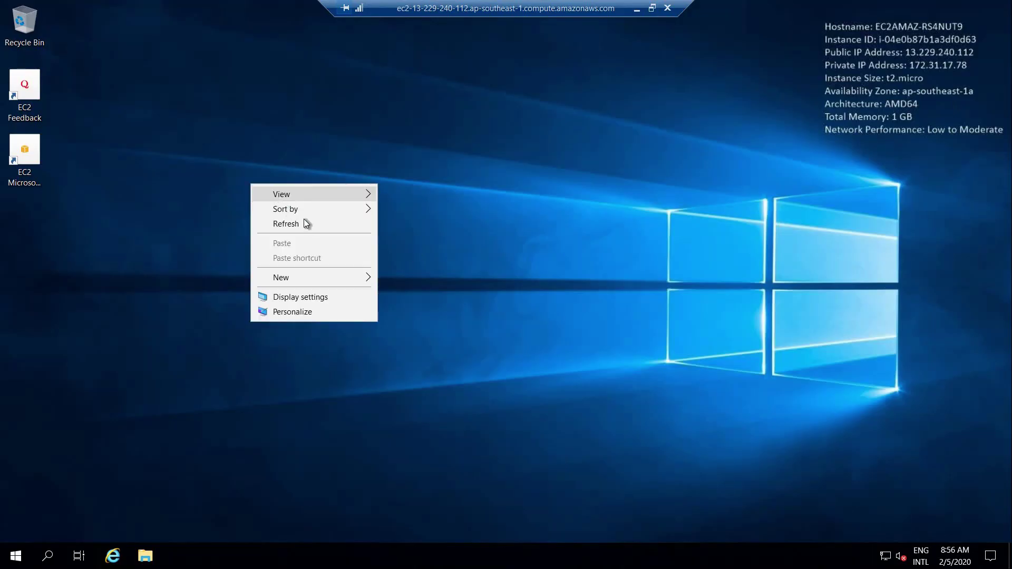
left_click(306, 223)
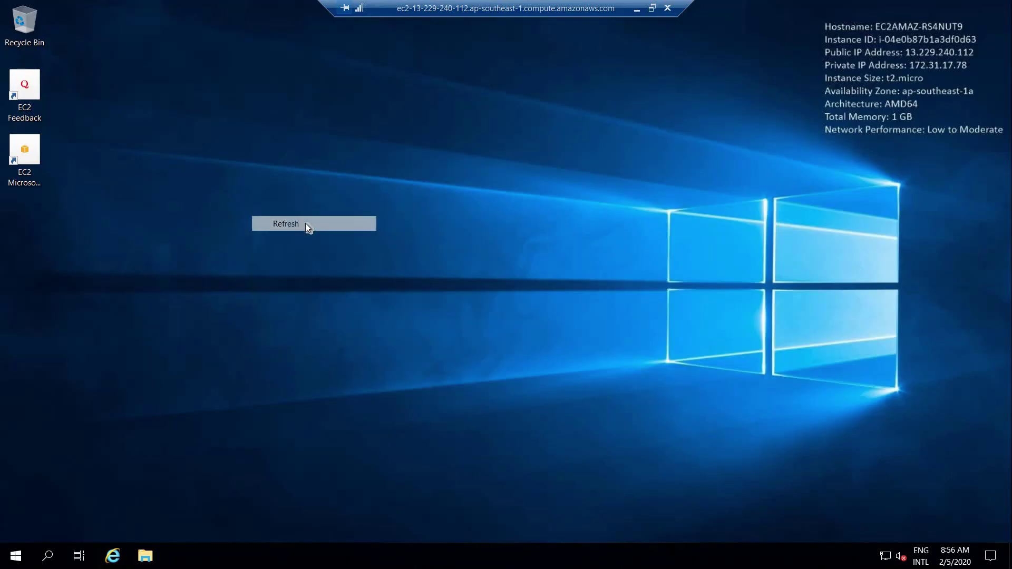
- Expand Windows Administrative Tools among the server's installed programs and look through the Active Directory tools
left_click(17, 556)
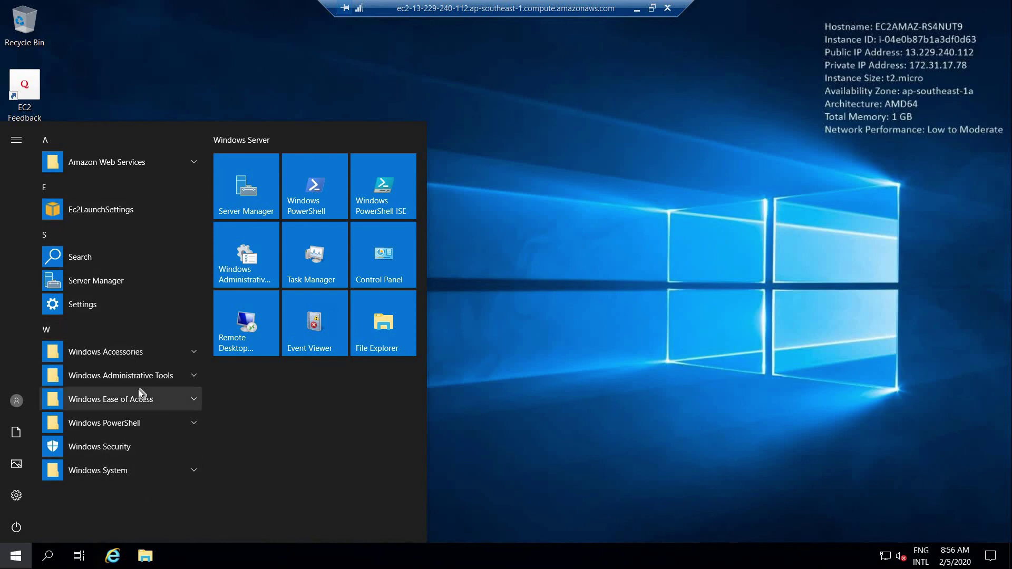
left_click(144, 377)
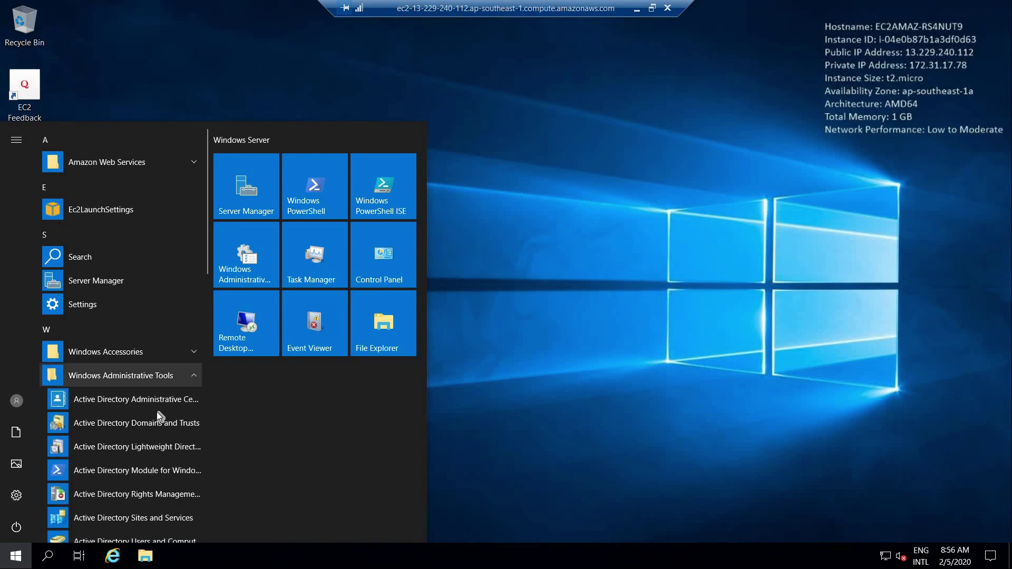
scroll(156, 412, "down", 2)
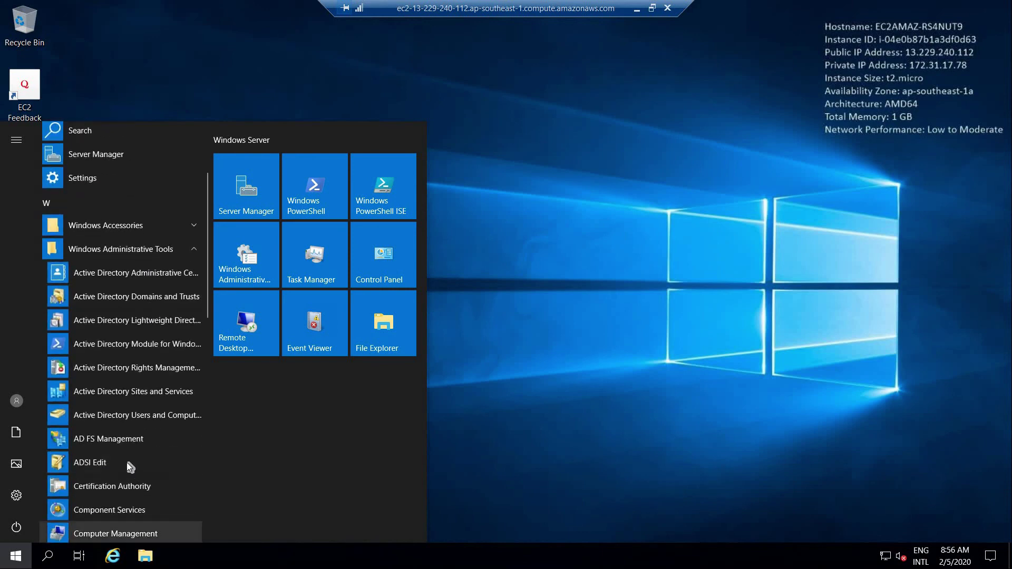